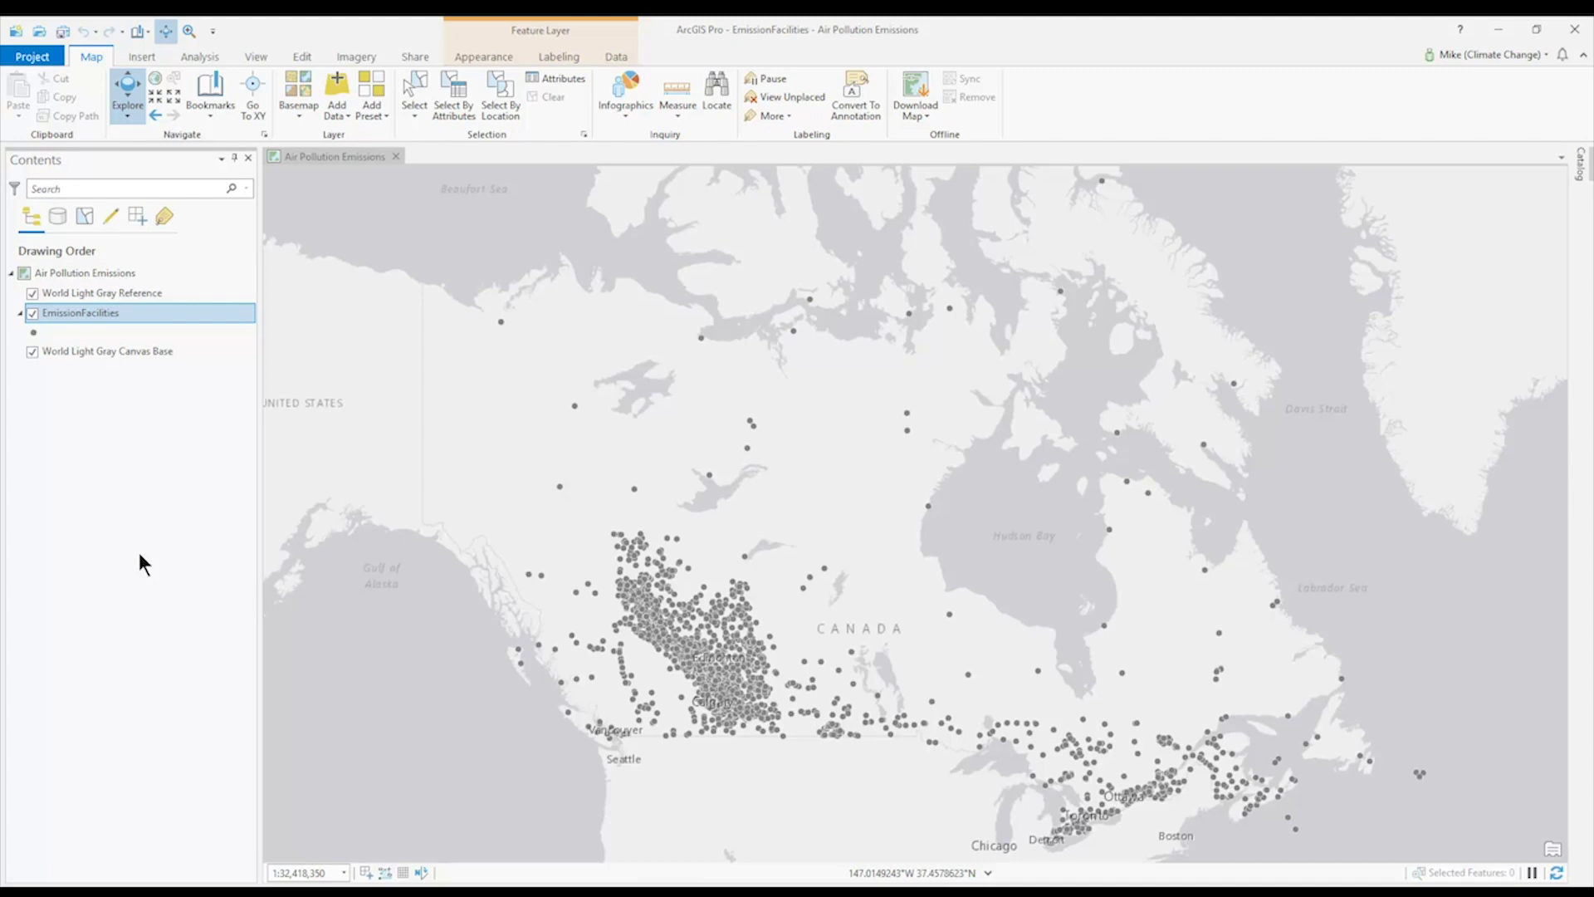
Inspect a facility point's attributes, then check the signed-in account and portal.
{"action": "left_click", "coordinate": [878, 697]}
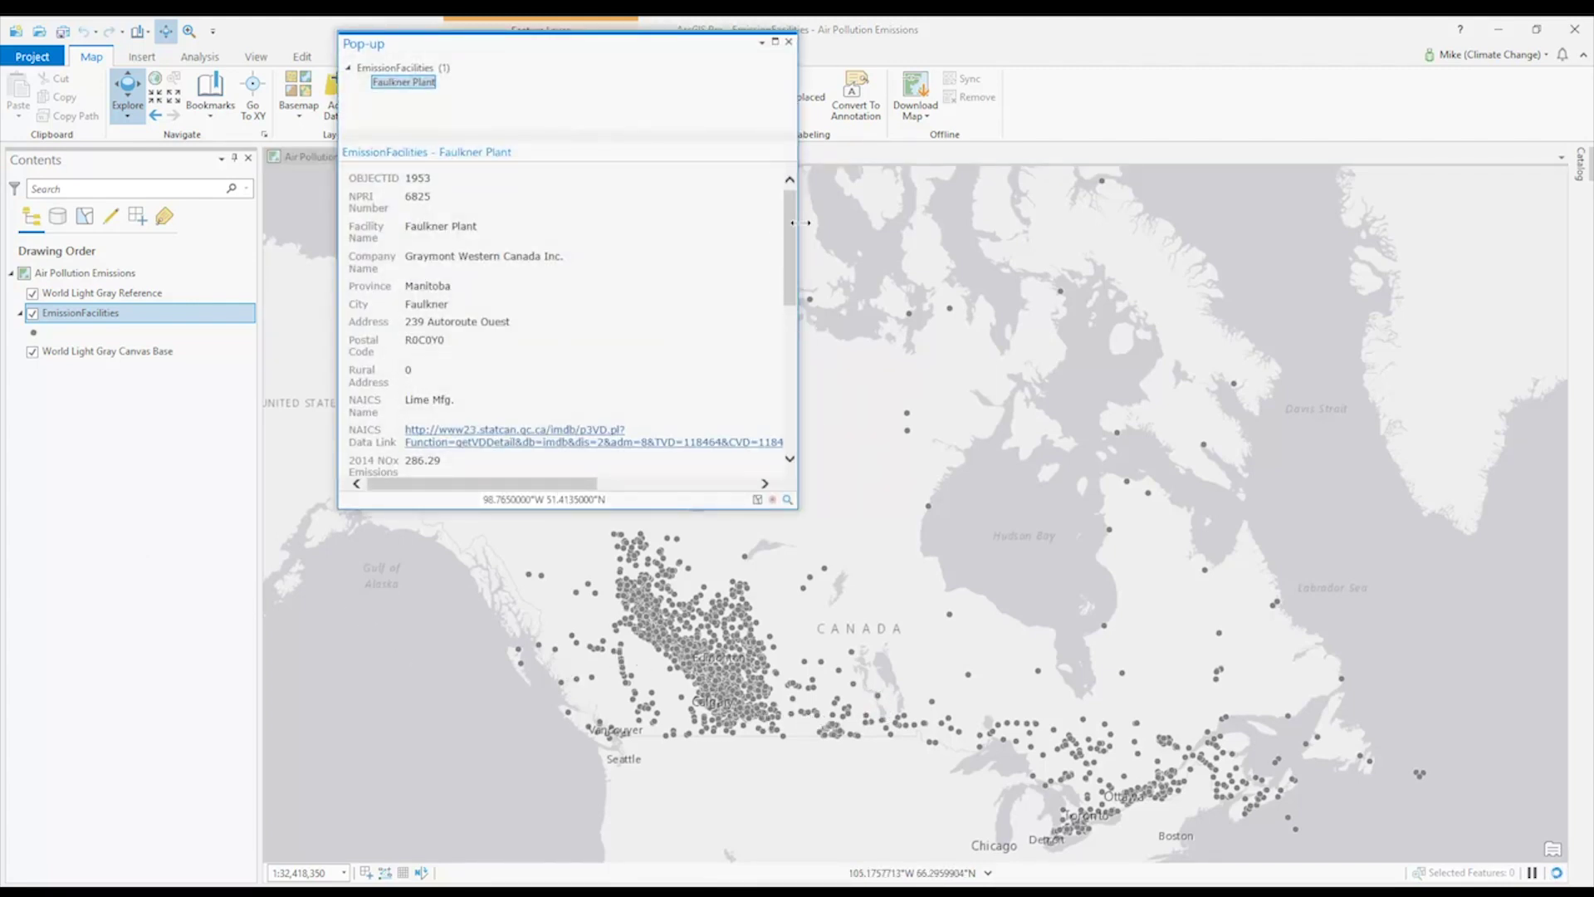
{"action": "mouse_move", "coordinate": [787, 212]}
{"action": "left_mouse_down"}
{"action": "mouse_move", "coordinate": [810, 401]}
{"action": "mouse_move", "coordinate": [791, 187]}
{"action": "left_mouse_up"}
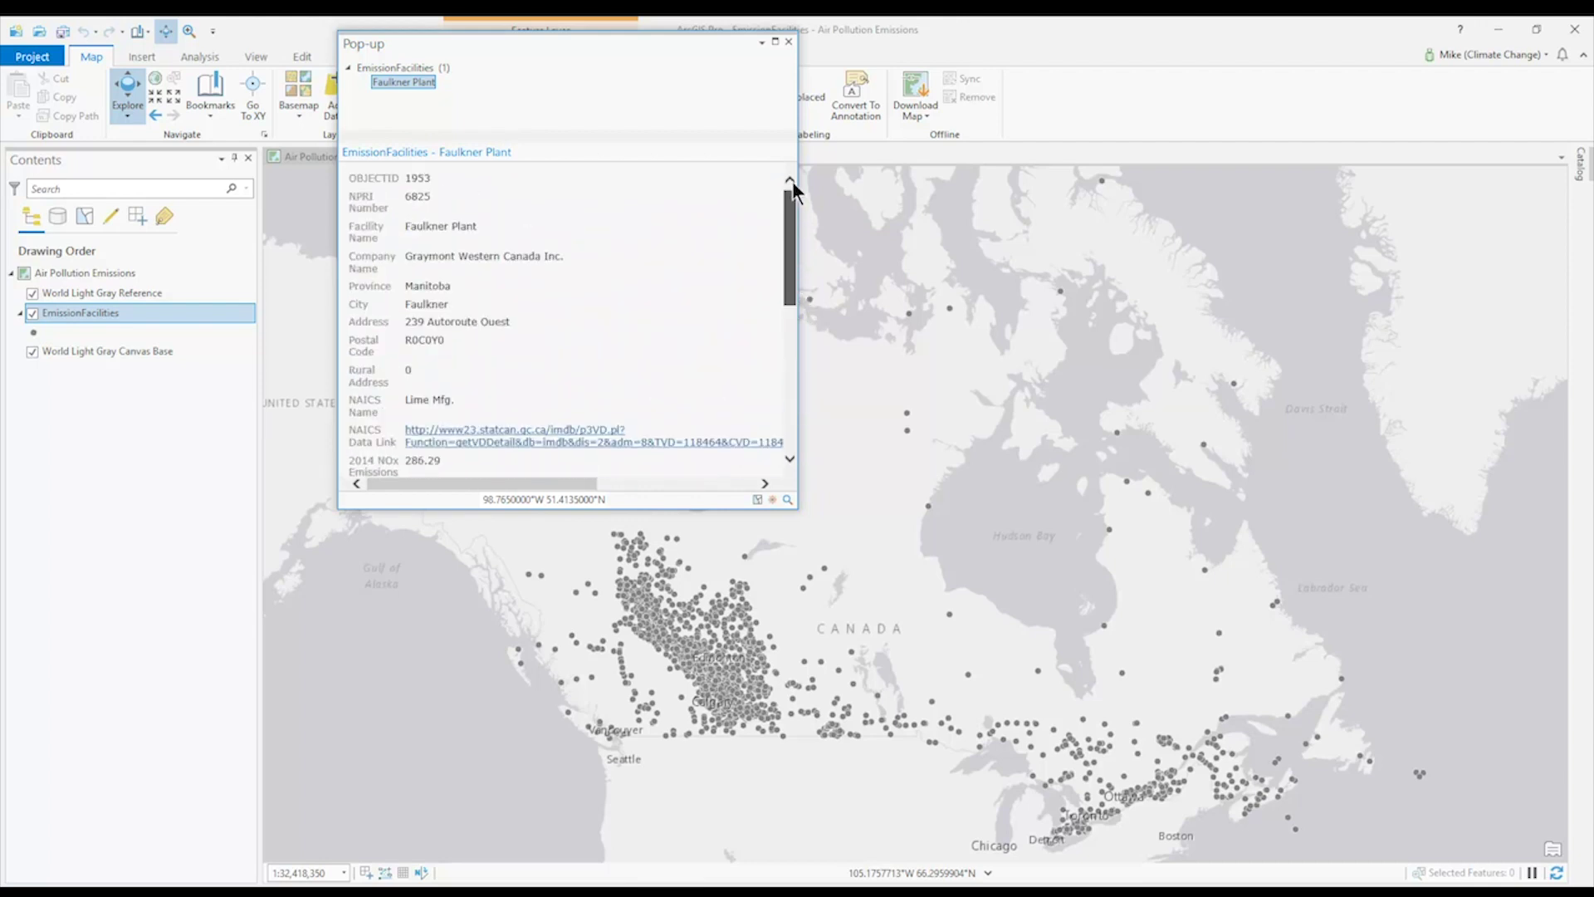
{"action": "left_click", "coordinate": [789, 41]}
{"action": "left_click", "coordinate": [1486, 55]}
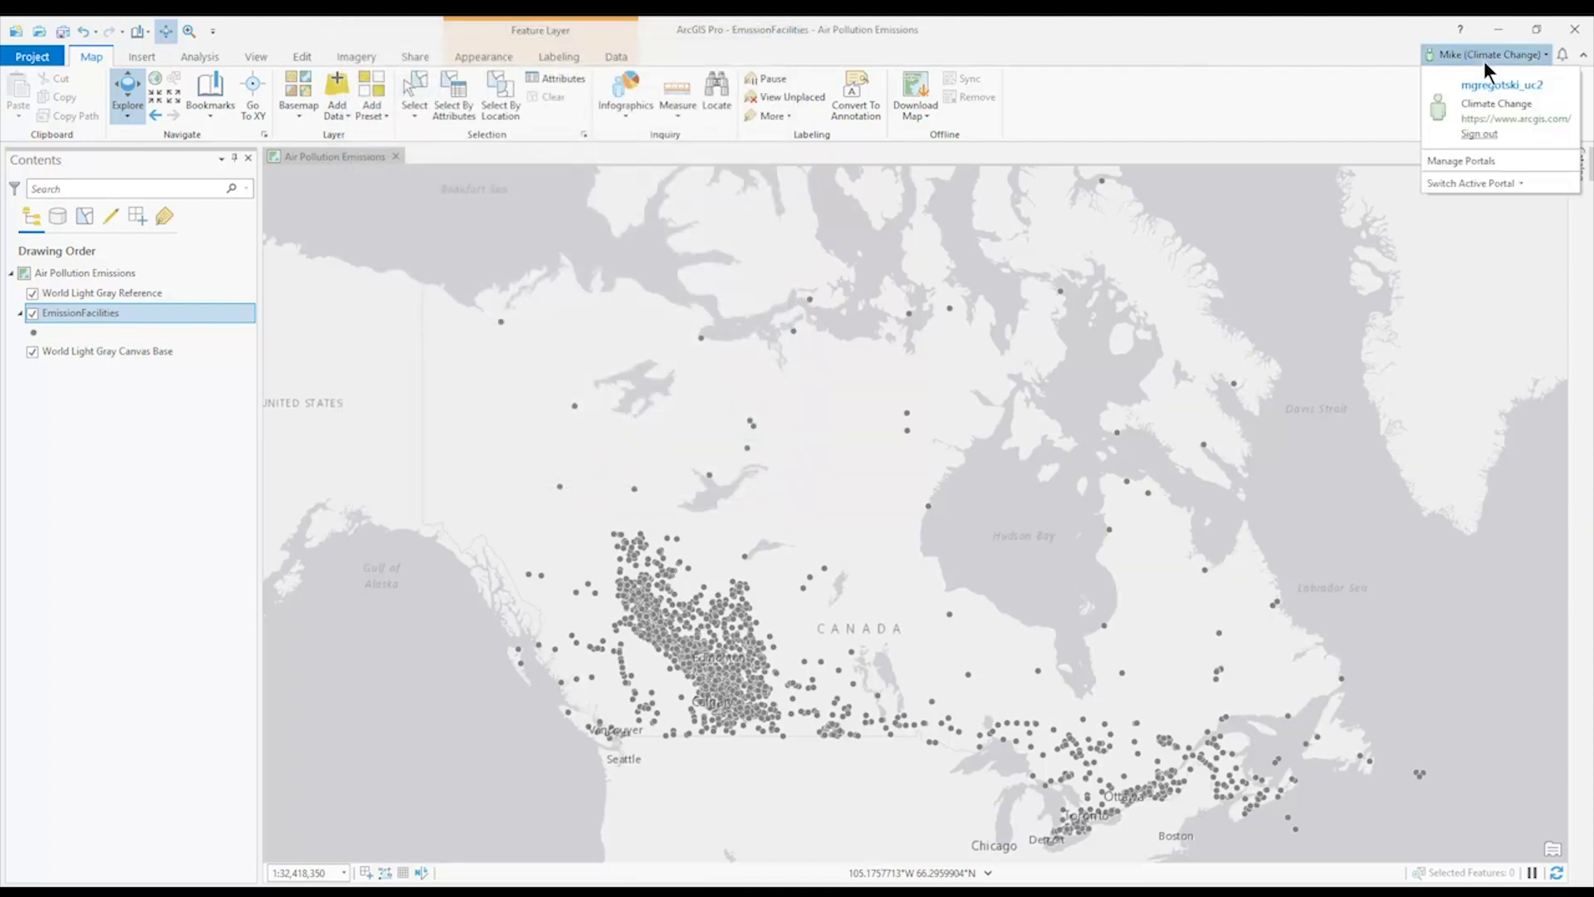
Publish EmissionFacilities as a web layer shared with the Climate Change organization.
{"action": "right_click", "coordinate": [157, 313]}
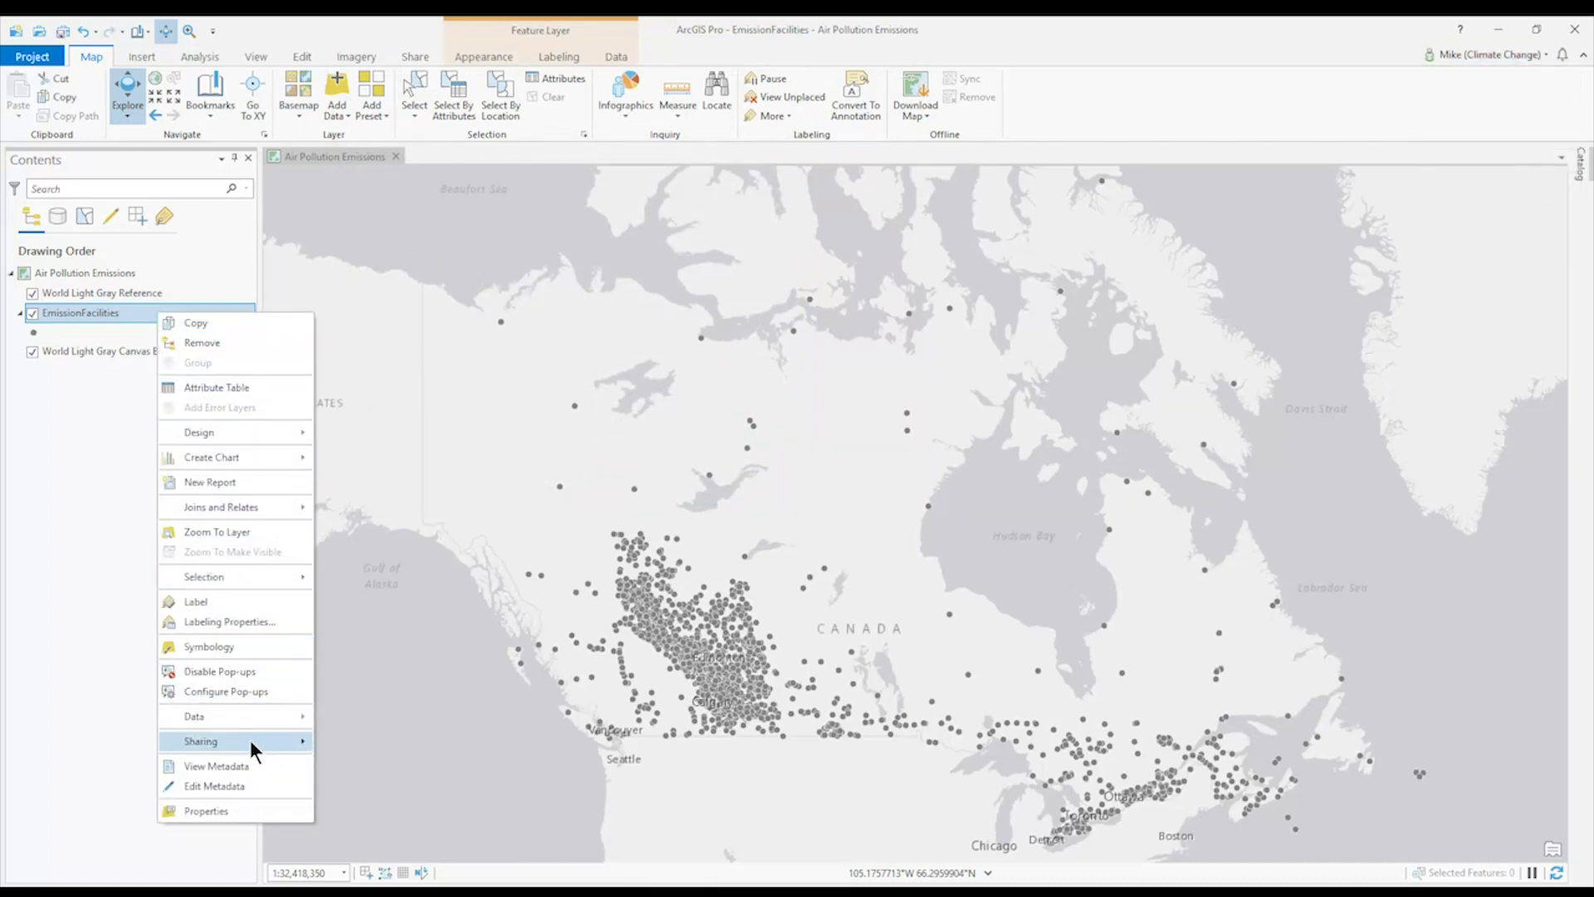
{"action": "mouse_move", "coordinate": [251, 739]}
{"action": "left_click", "coordinate": [387, 784]}
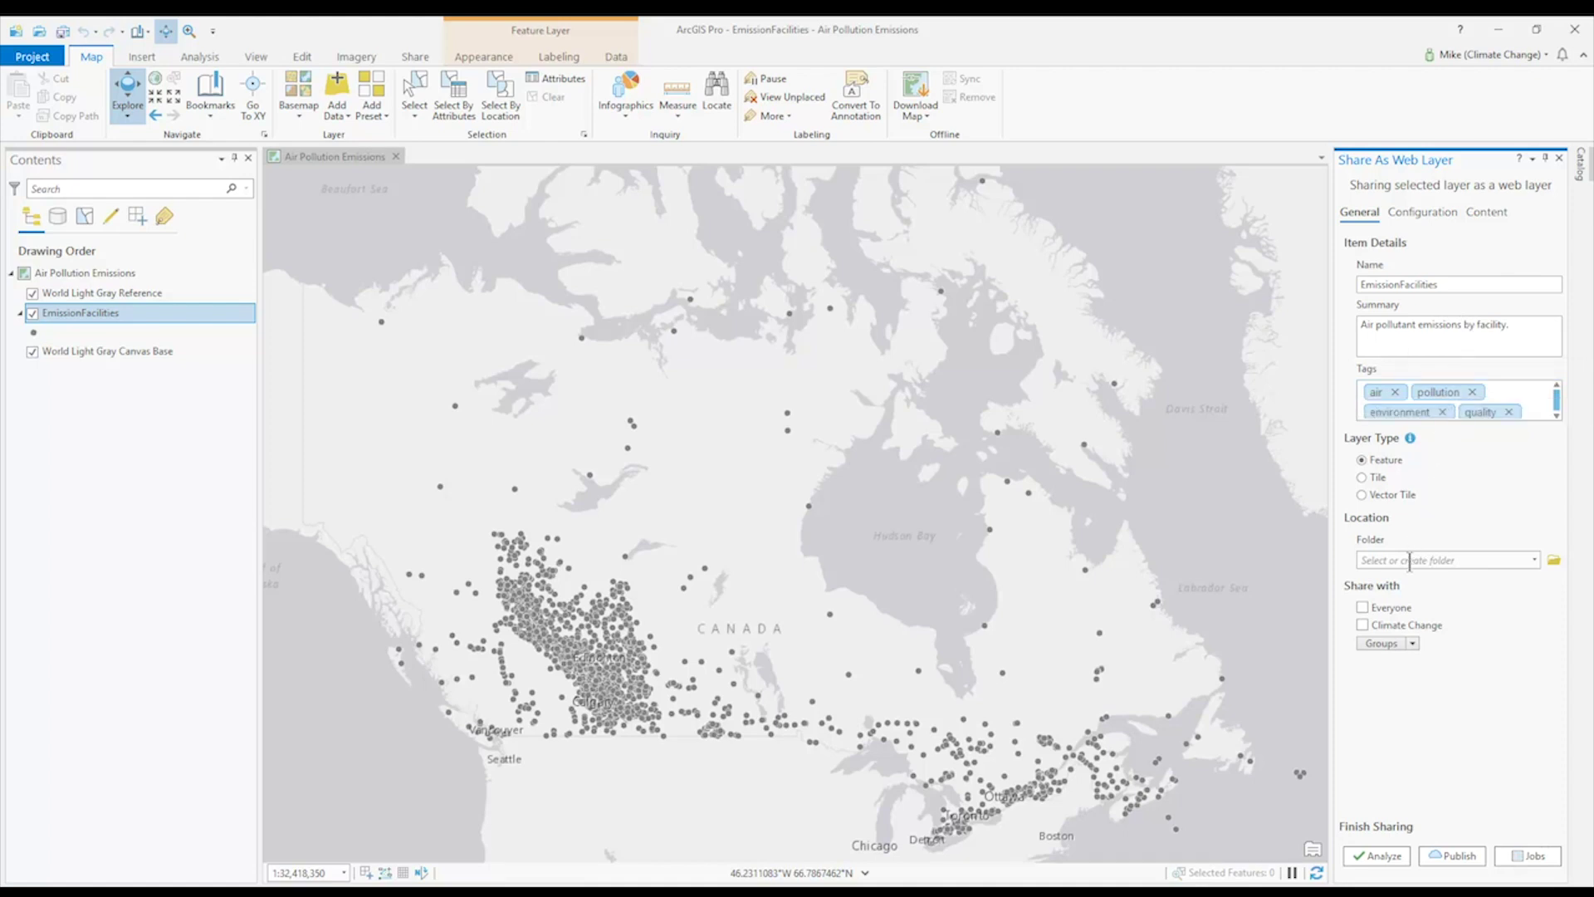
{"action": "left_click", "coordinate": [1361, 624]}
{"action": "left_click", "coordinate": [1462, 857]}
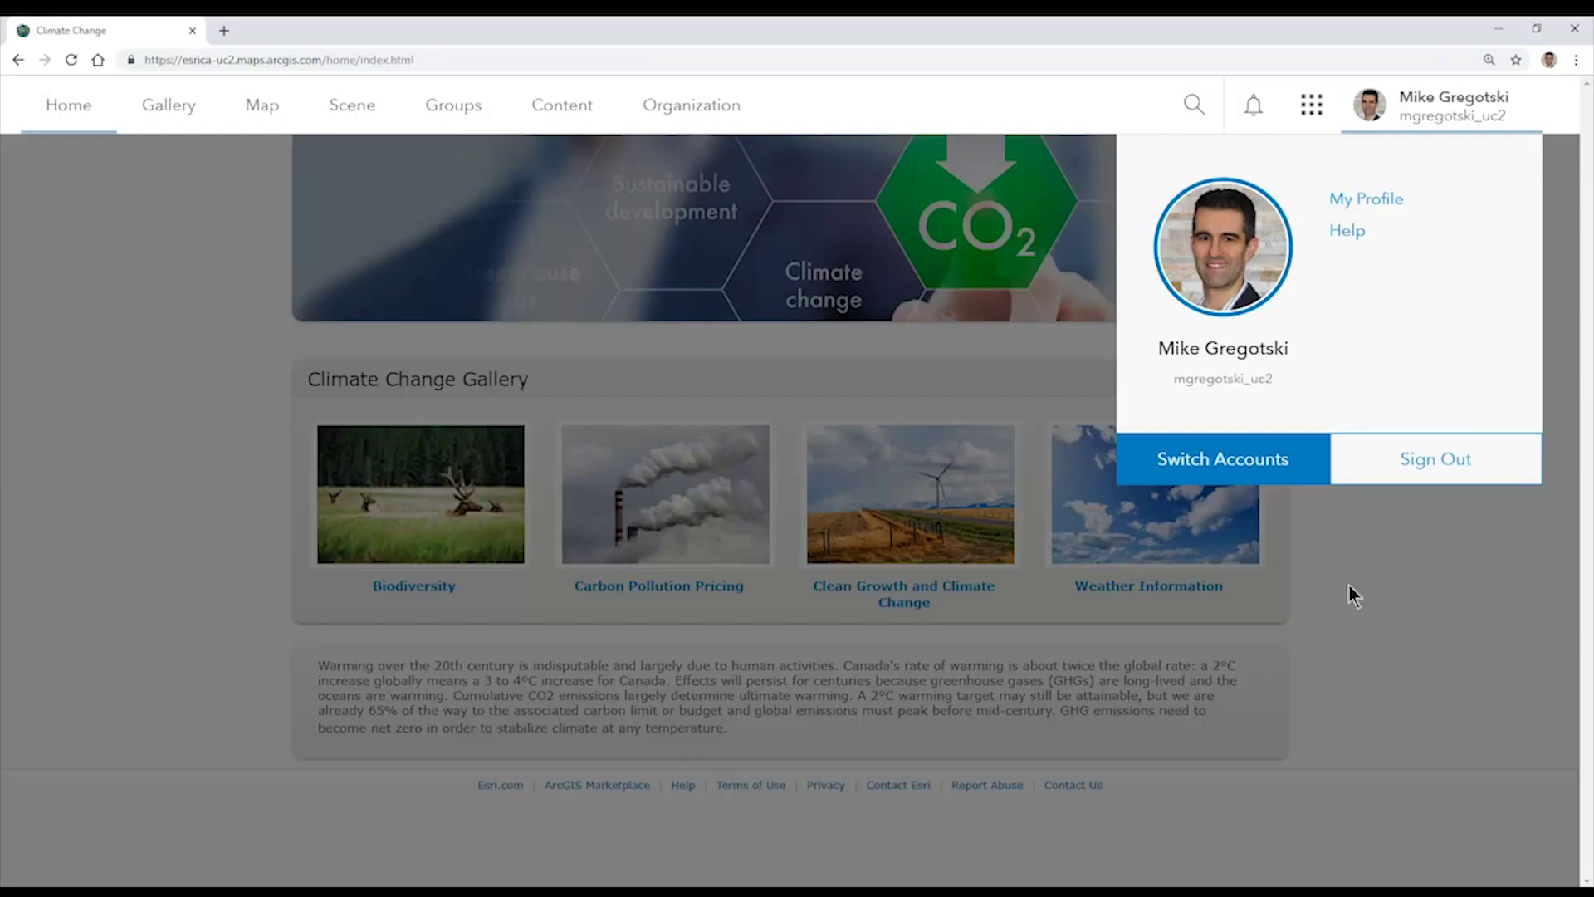
Dismiss the account panel and show the Groups page listing the six groups.
{"action": "left_click", "coordinate": [1368, 575]}
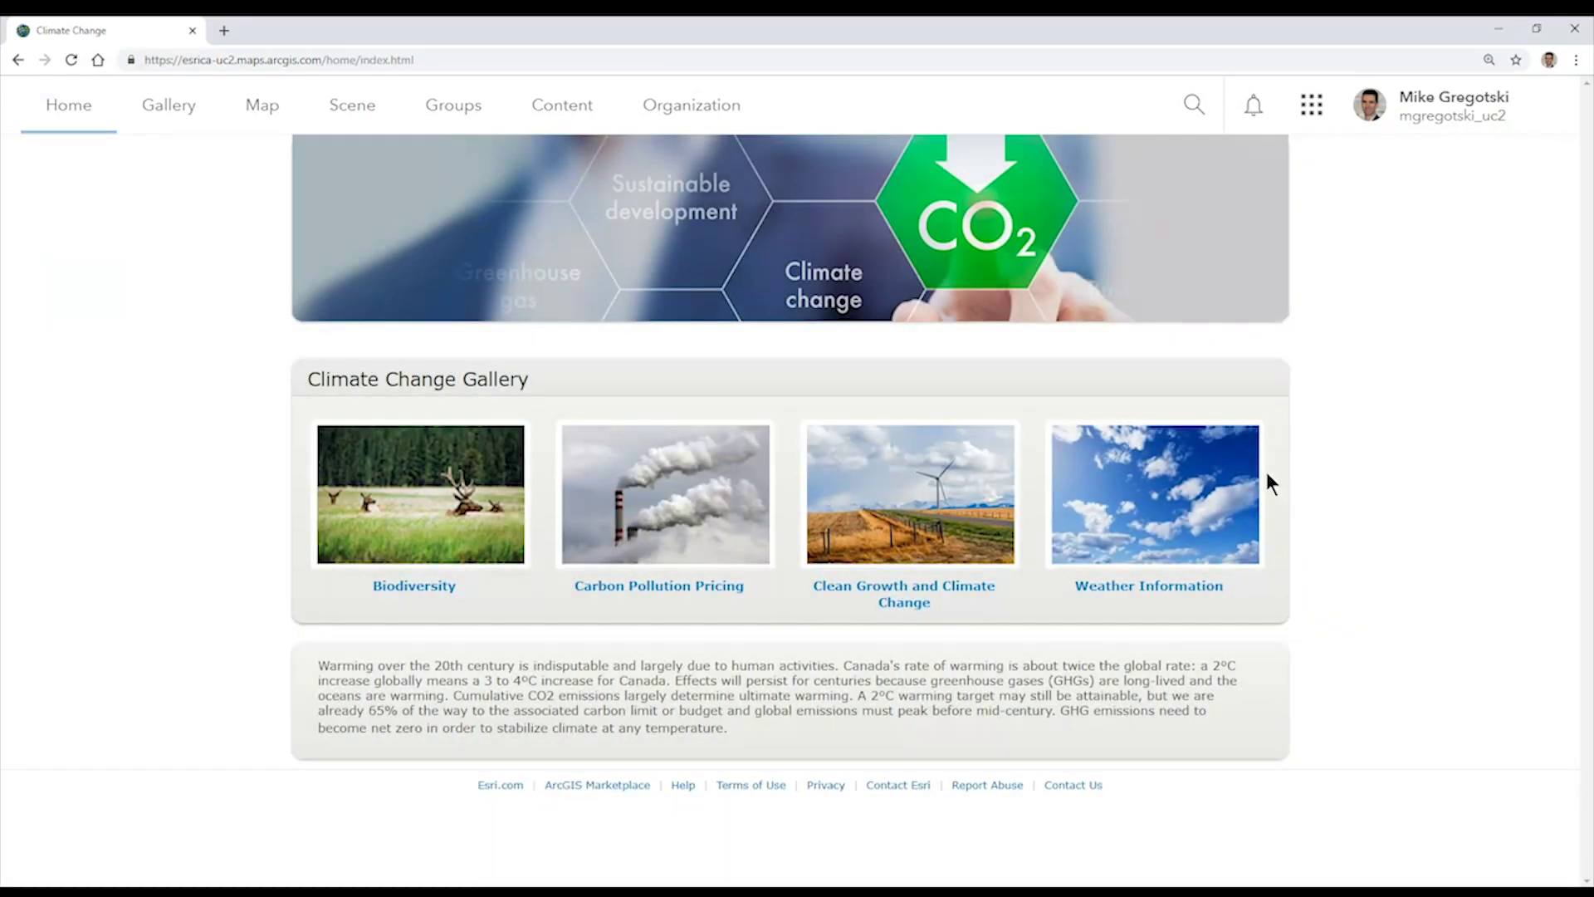
{"action": "left_click", "coordinate": [459, 105]}
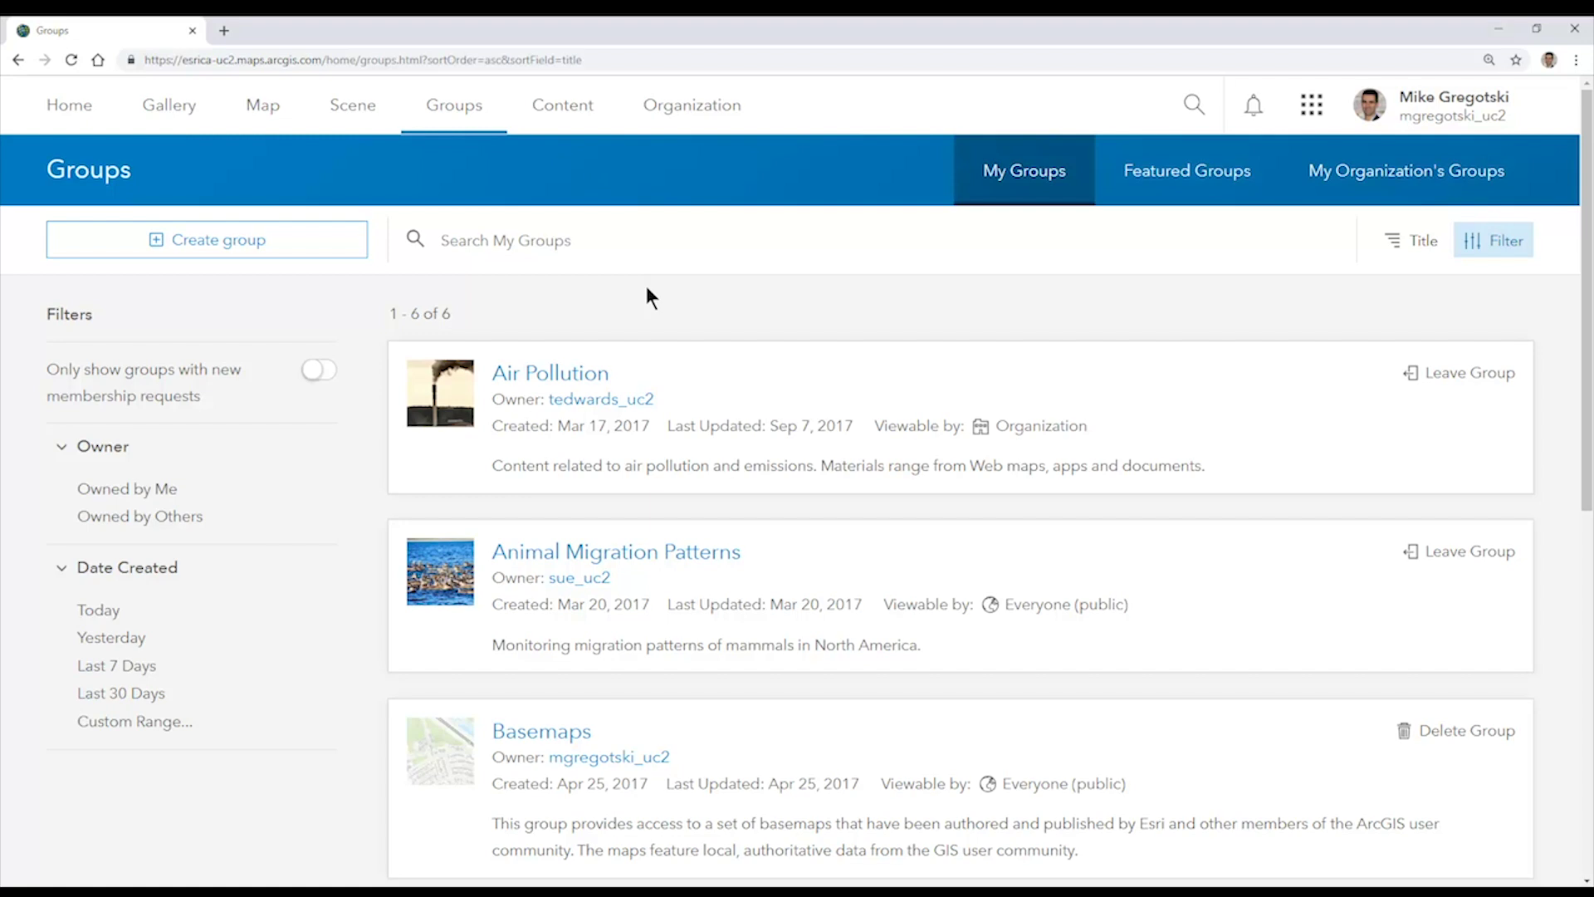
Open the Air Pollution group page and bring up its Invite Users dialog.
{"action": "left_click", "coordinate": [581, 376]}
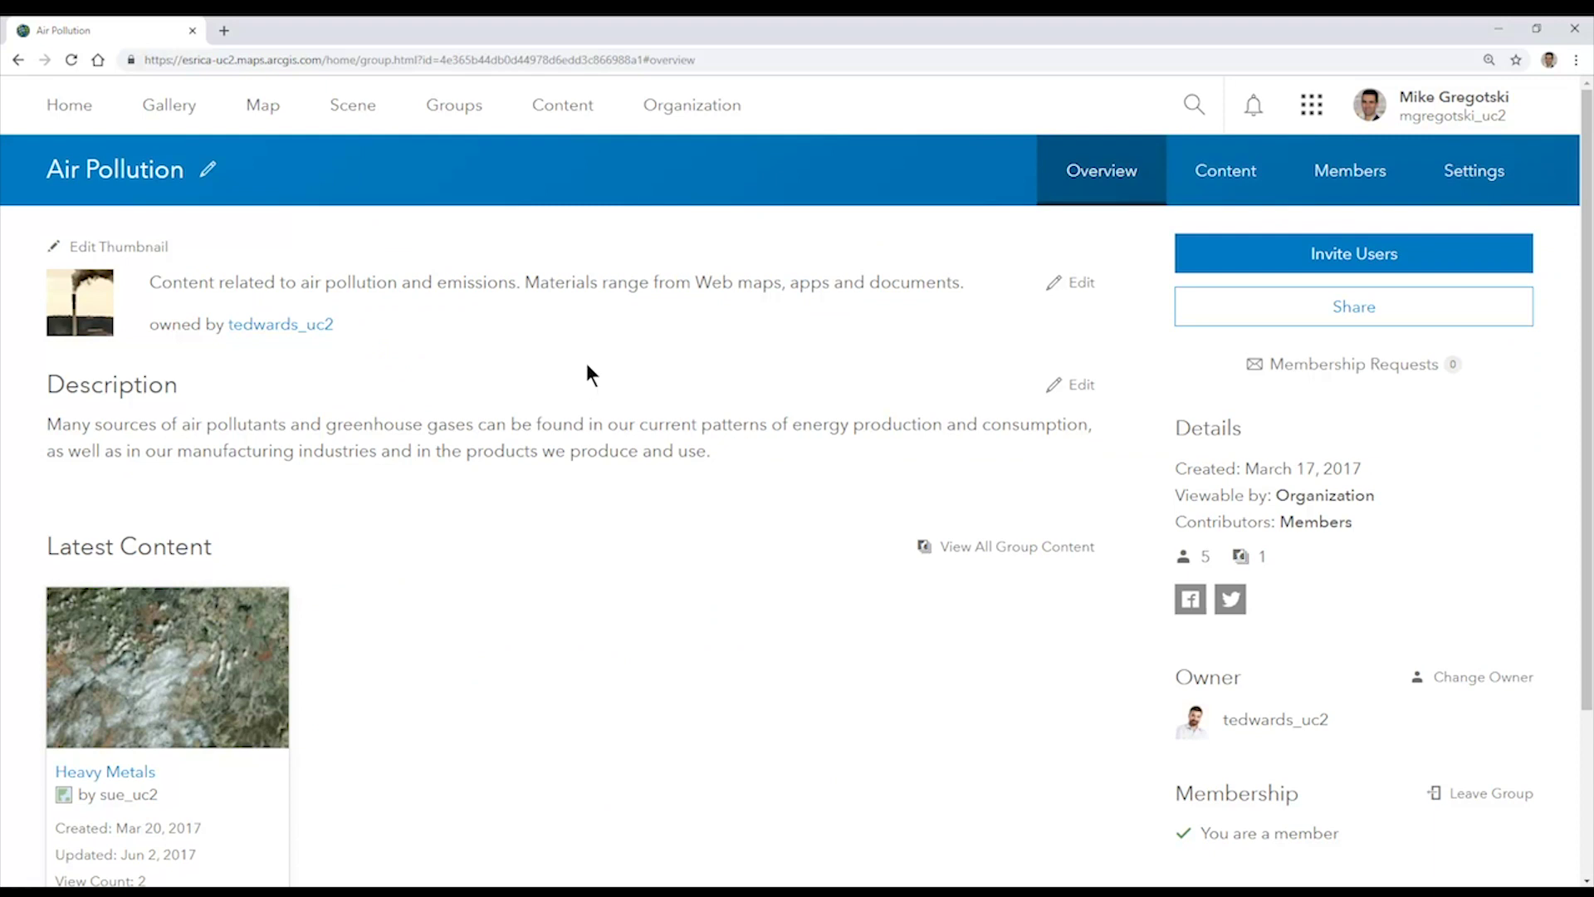
{"action": "left_click", "coordinate": [1356, 258]}
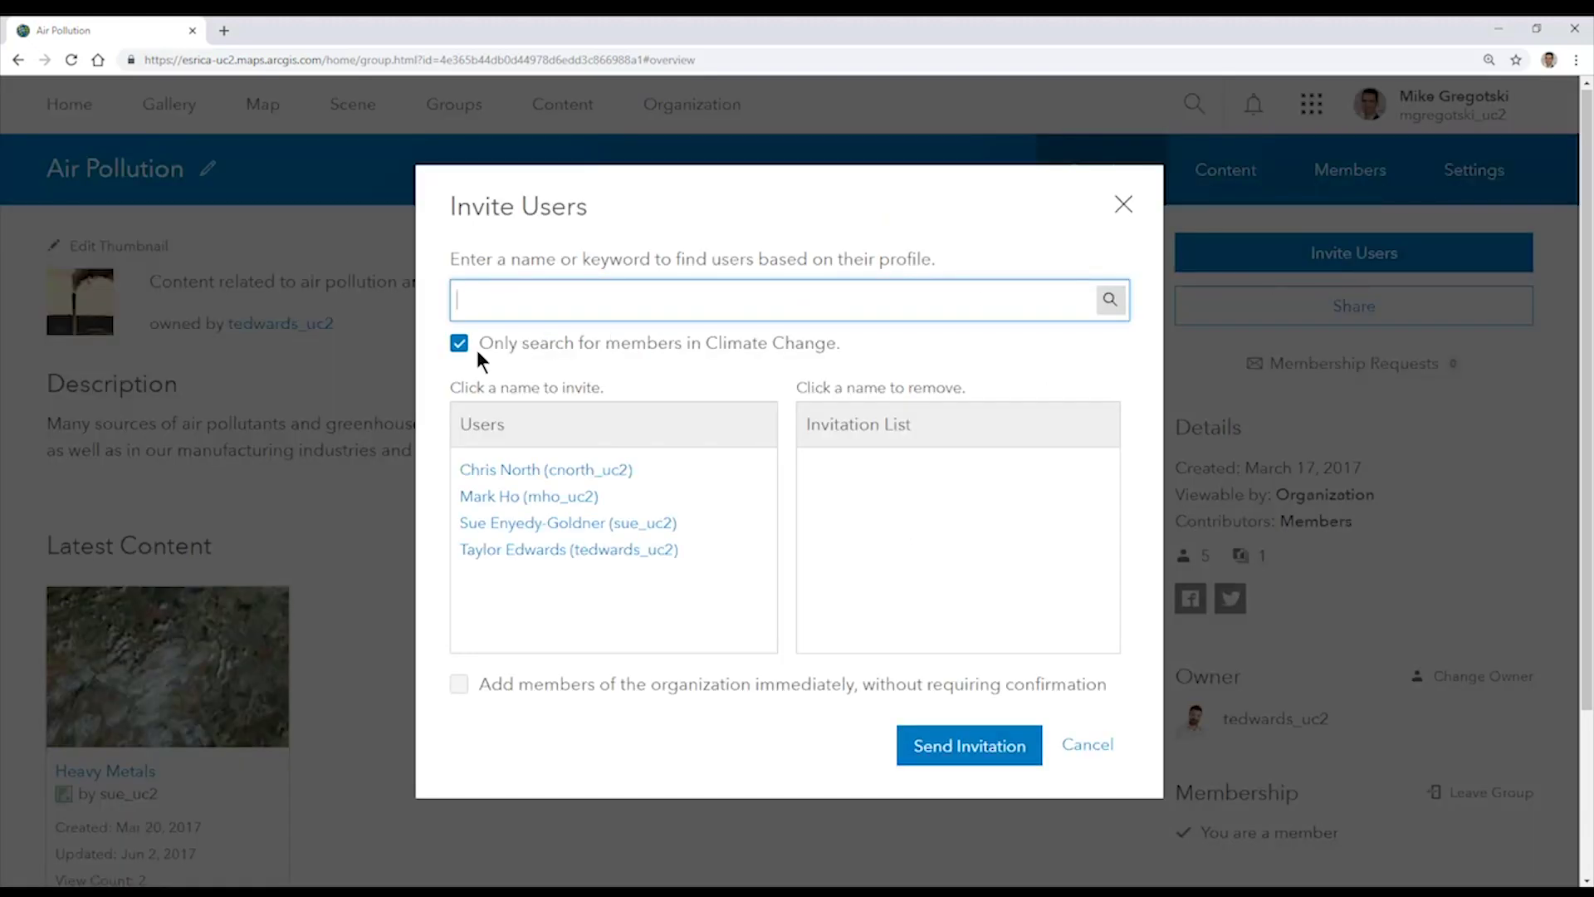
Include outside users, search the invitee's full name, and add them to the Invitation List.
{"action": "left_click", "coordinate": [459, 343]}
{"action": "left_click", "coordinate": [490, 309]}
{"action": "type", "text": "Johnny "}
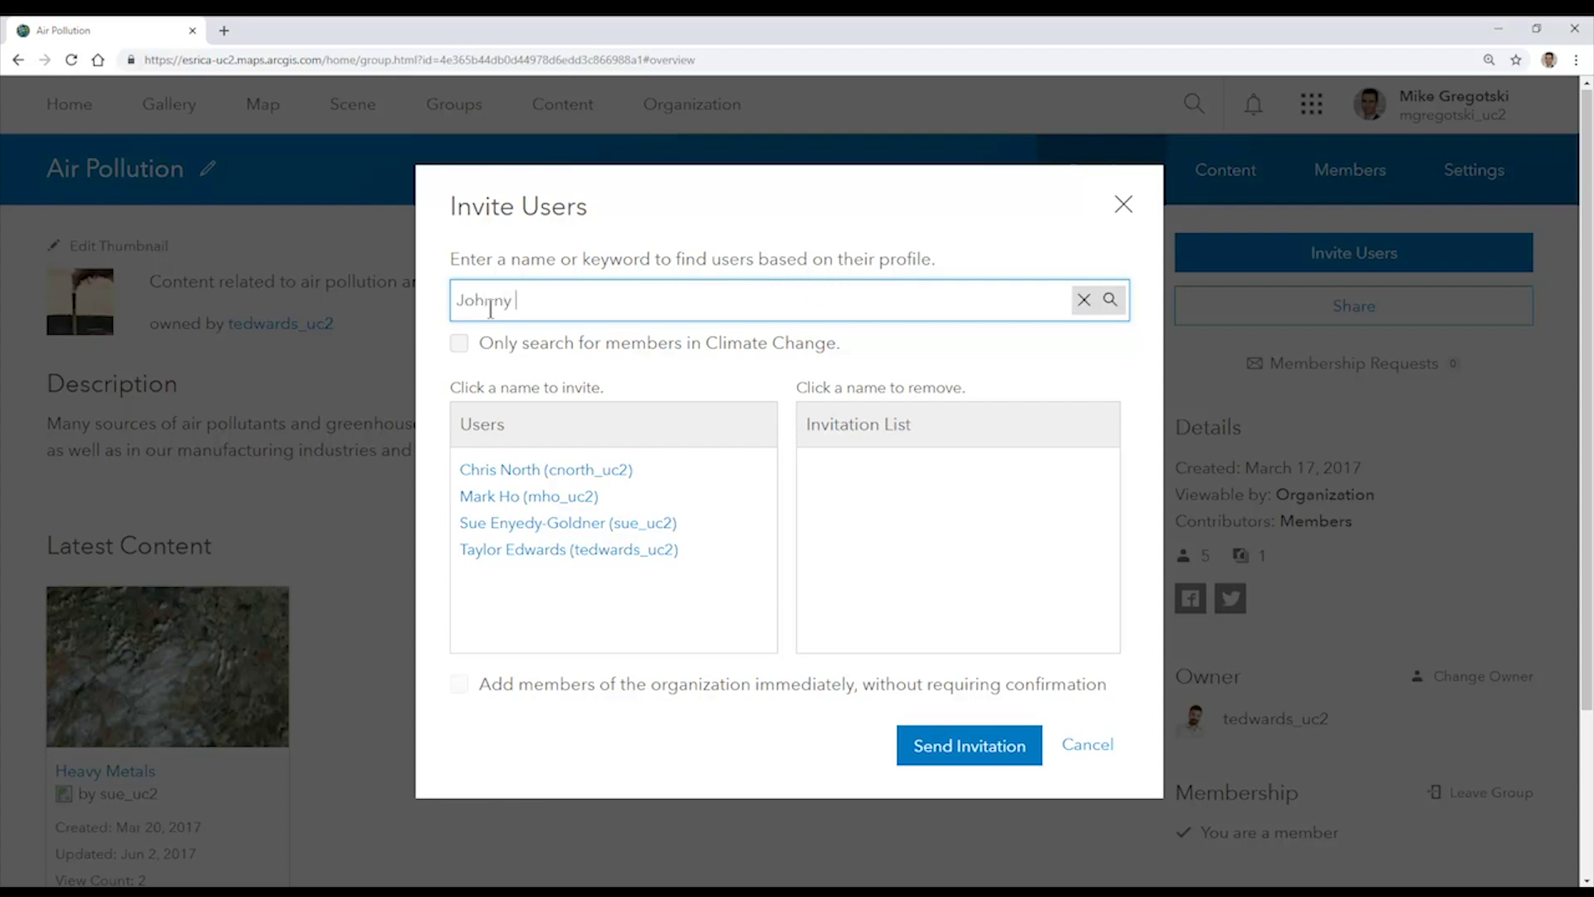
{"action": "type", "text": "Osborne"}
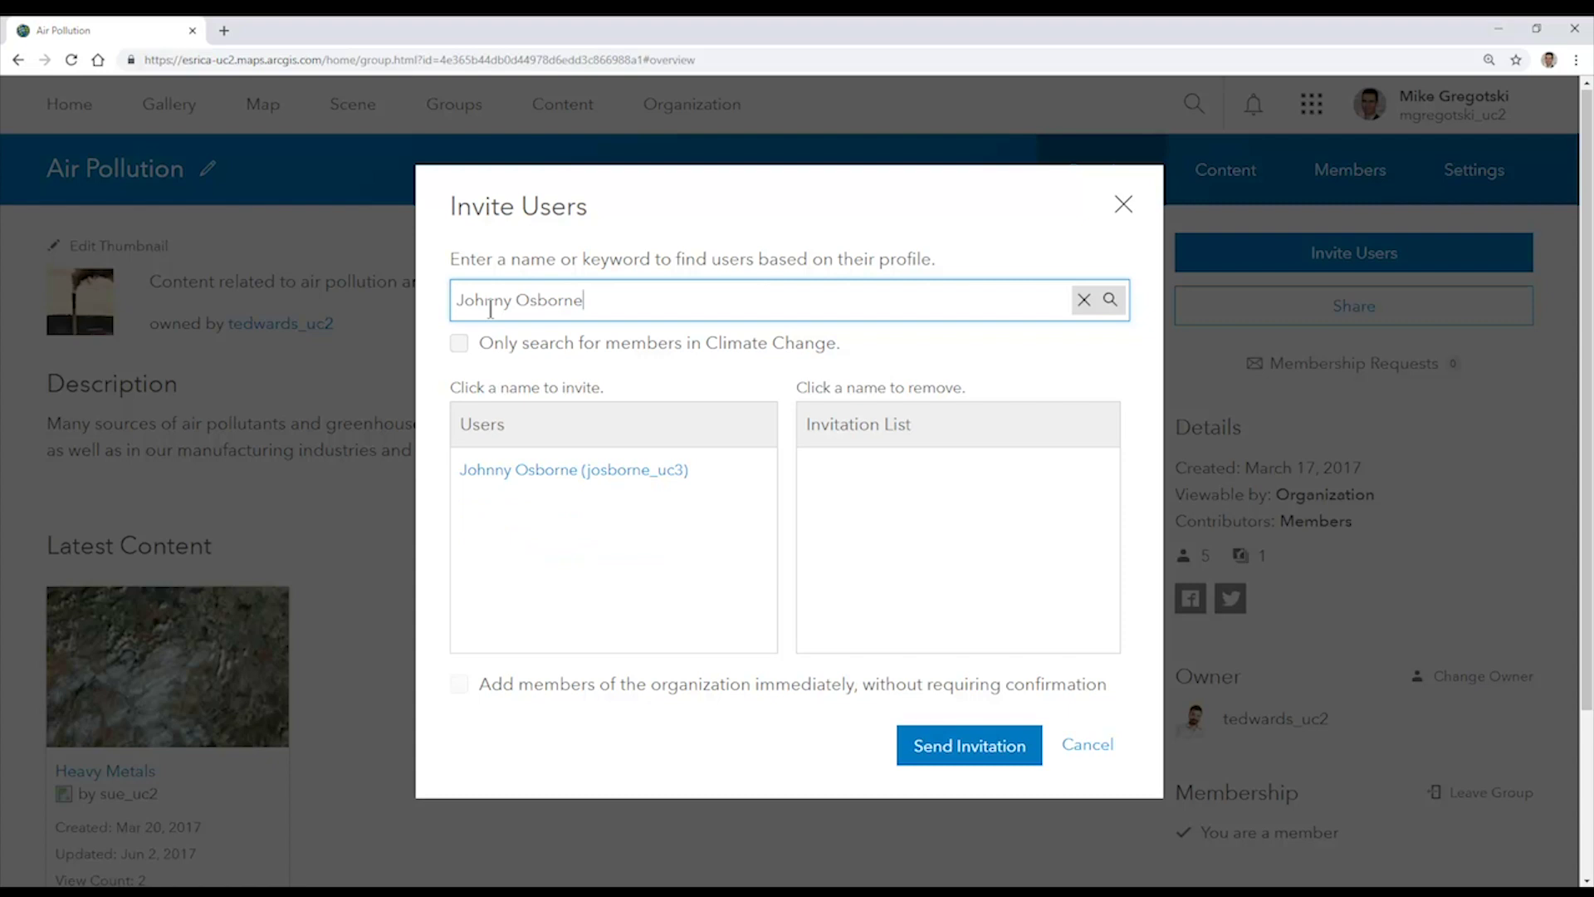
{"action": "left_click", "coordinate": [568, 474]}
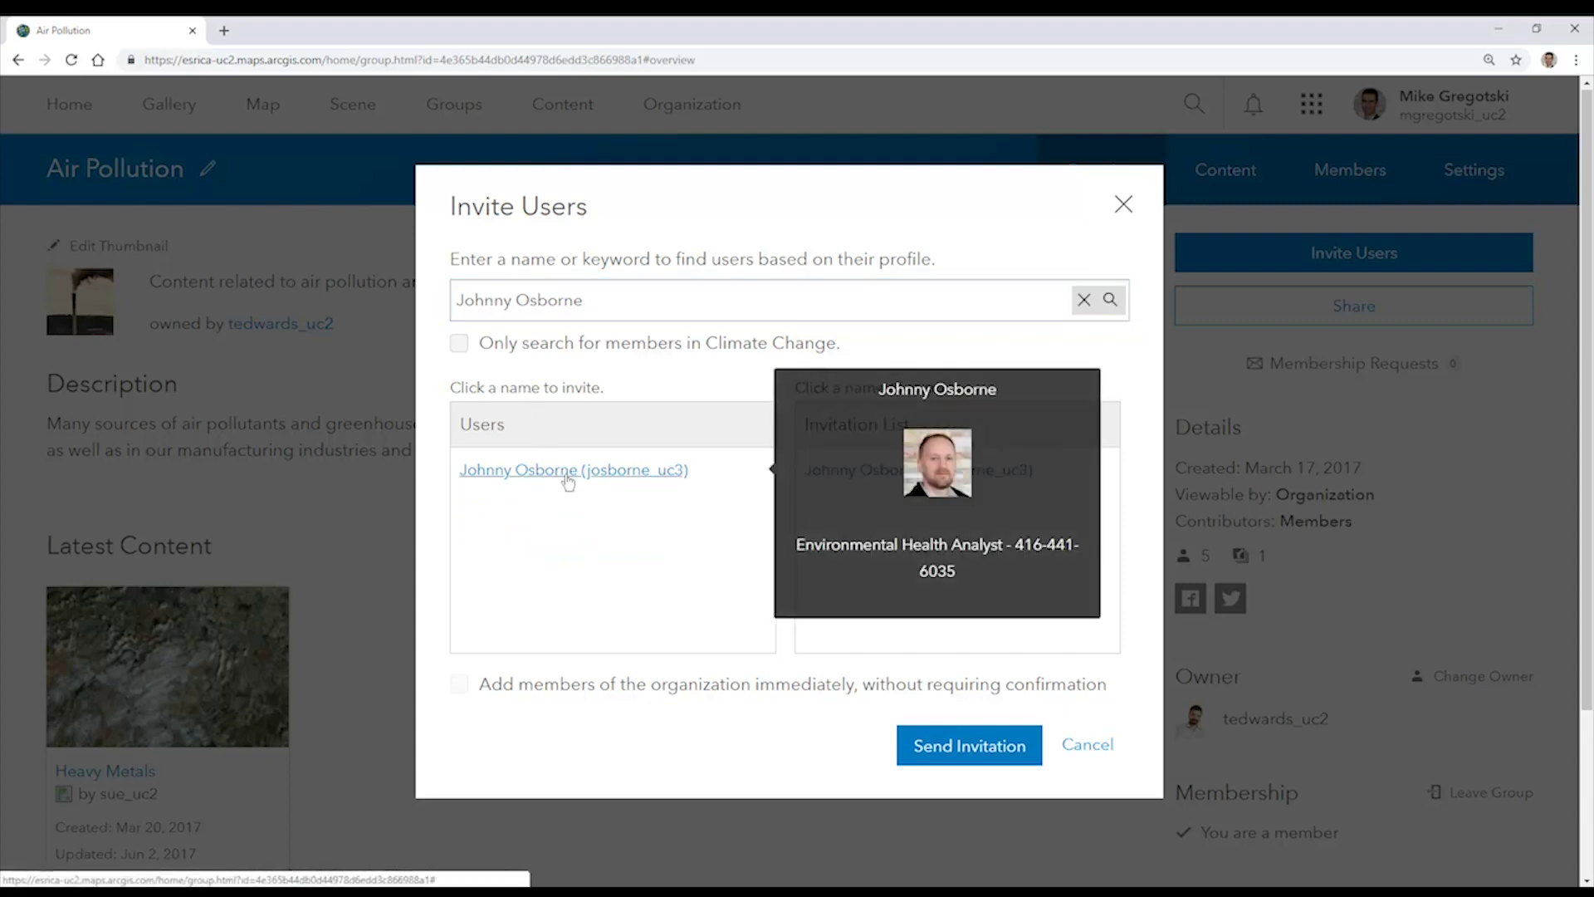
Send the group invitation, then open My Content listing the EmissionFacilities items.
{"action": "left_click", "coordinate": [955, 752]}
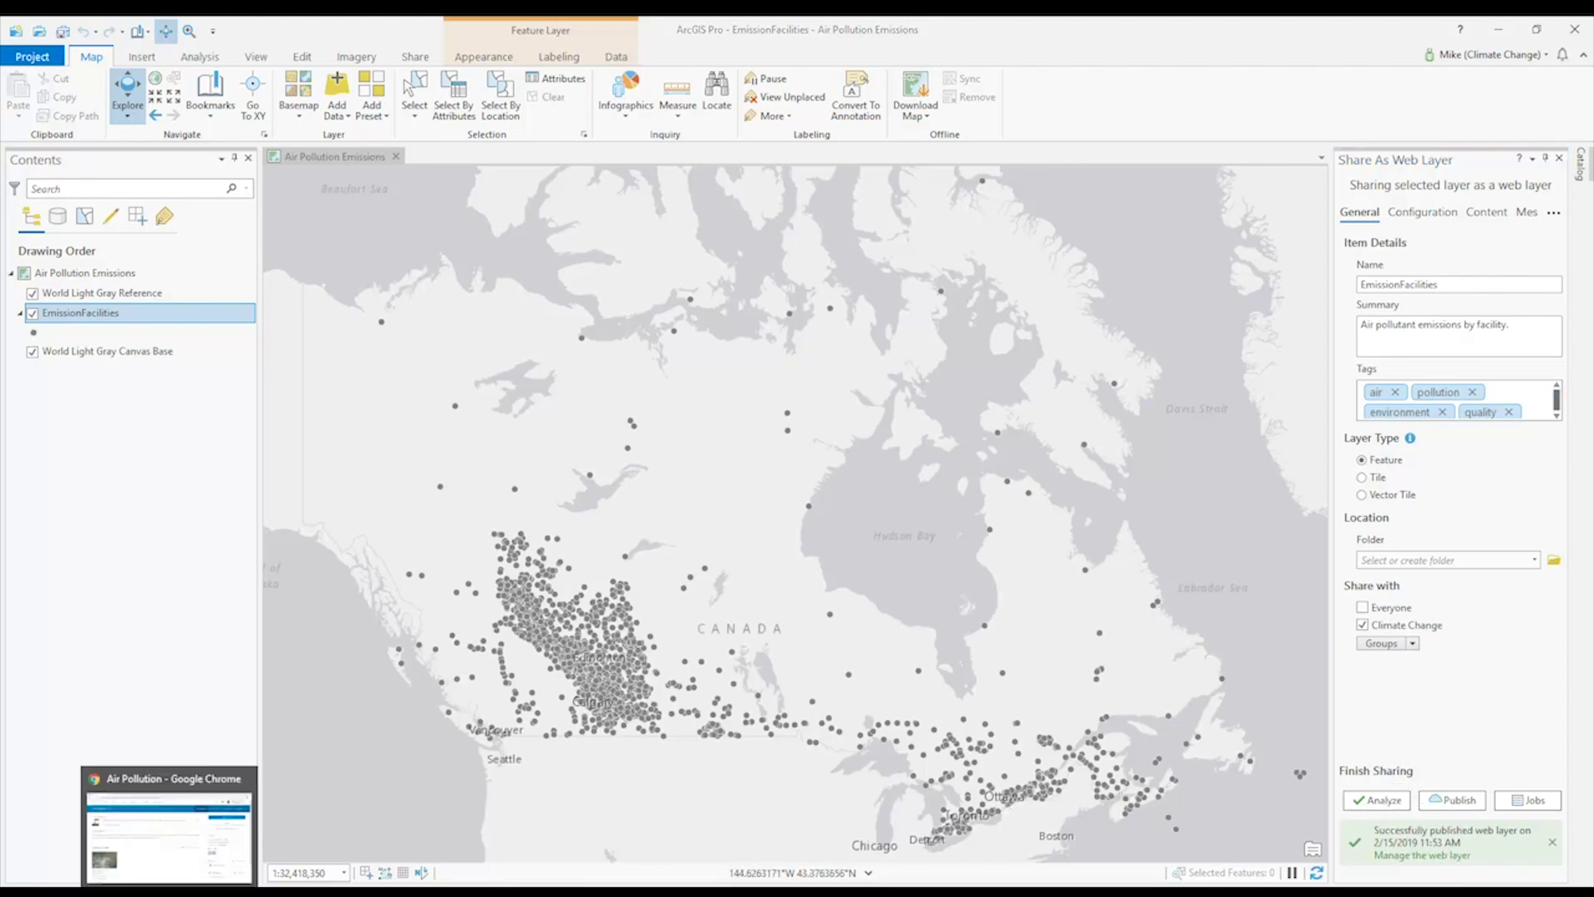
{"action": "left_click", "coordinate": [218, 777]}
{"action": "left_click", "coordinate": [555, 106]}
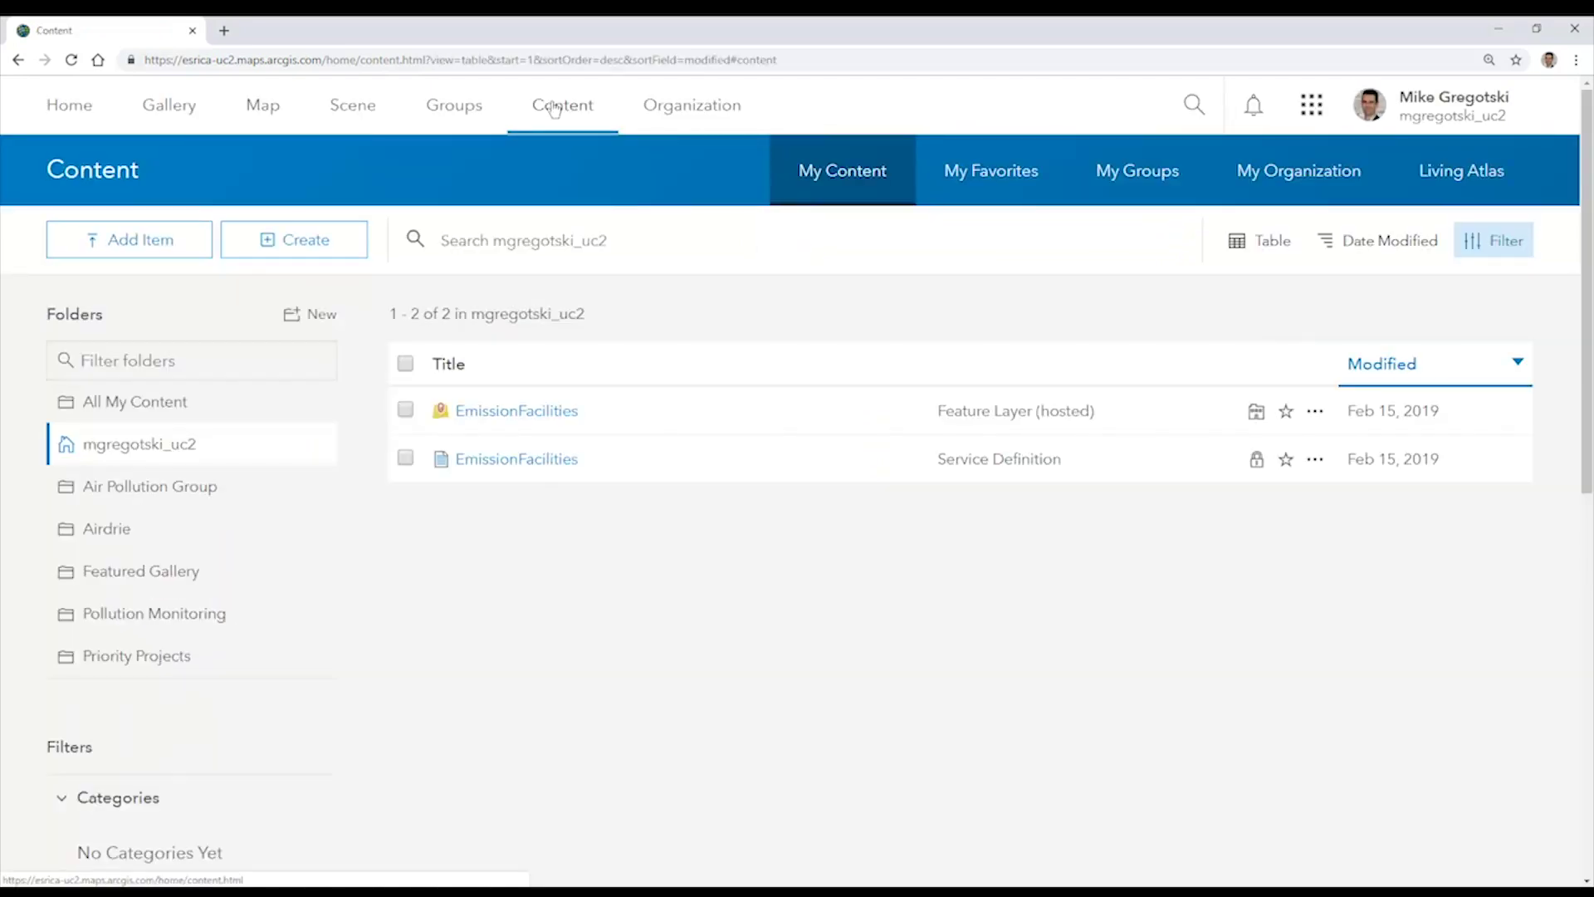
Open the EmissionFacilities Feature Layer (hosted) item page from My Content.
{"action": "left_click", "coordinate": [533, 412]}
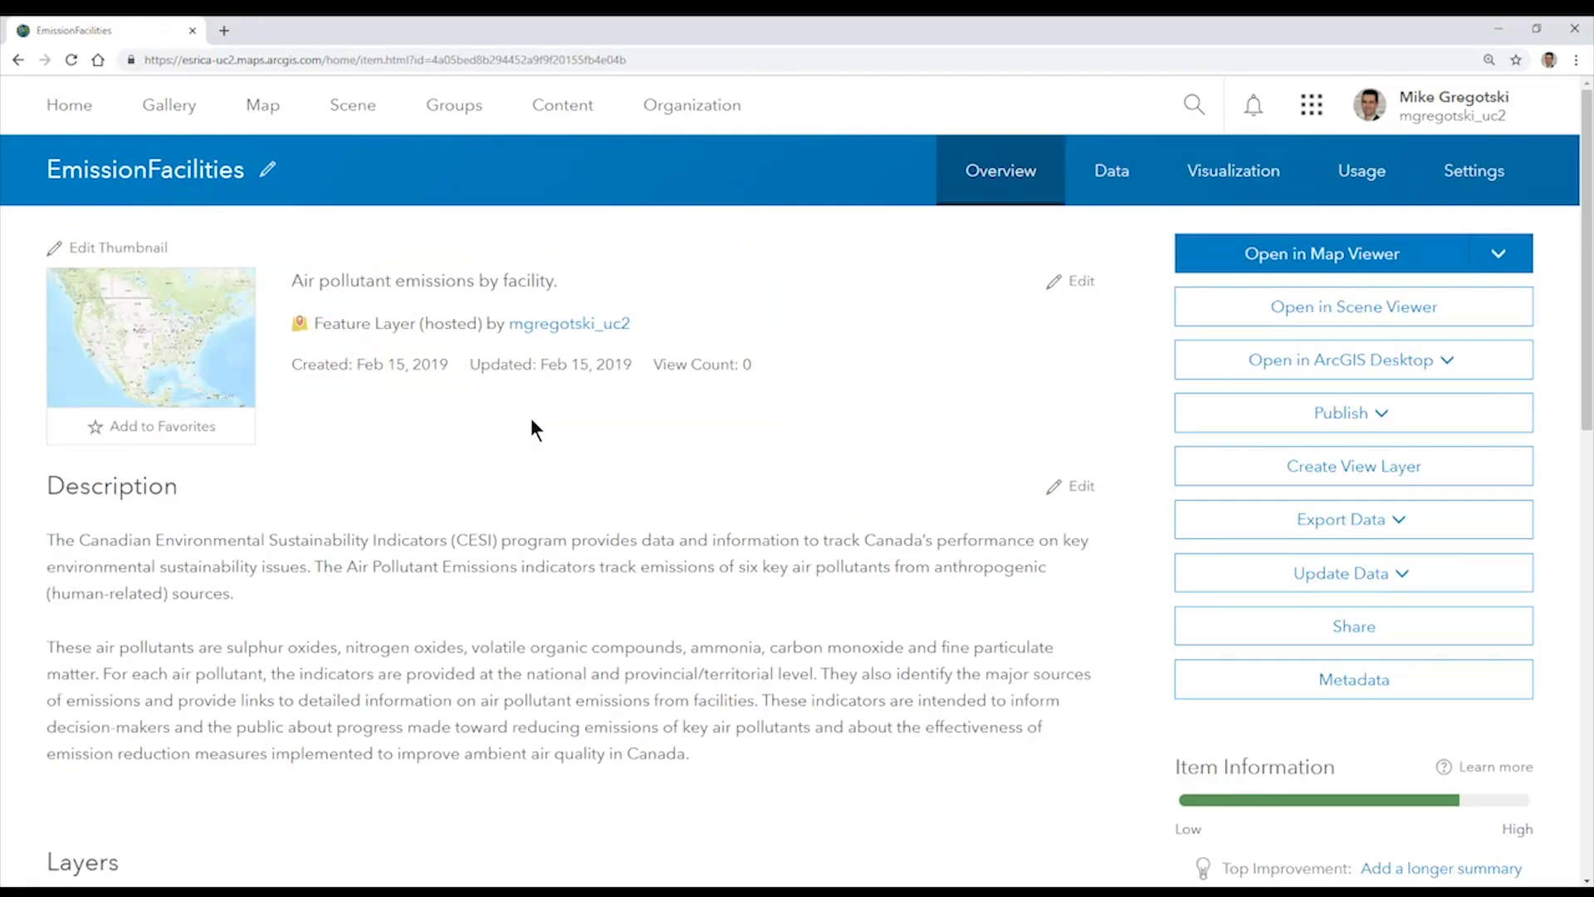
Create a view layer of EmissionFacilities titled EmissionFacilities_View.
{"action": "left_click", "coordinate": [1299, 474]}
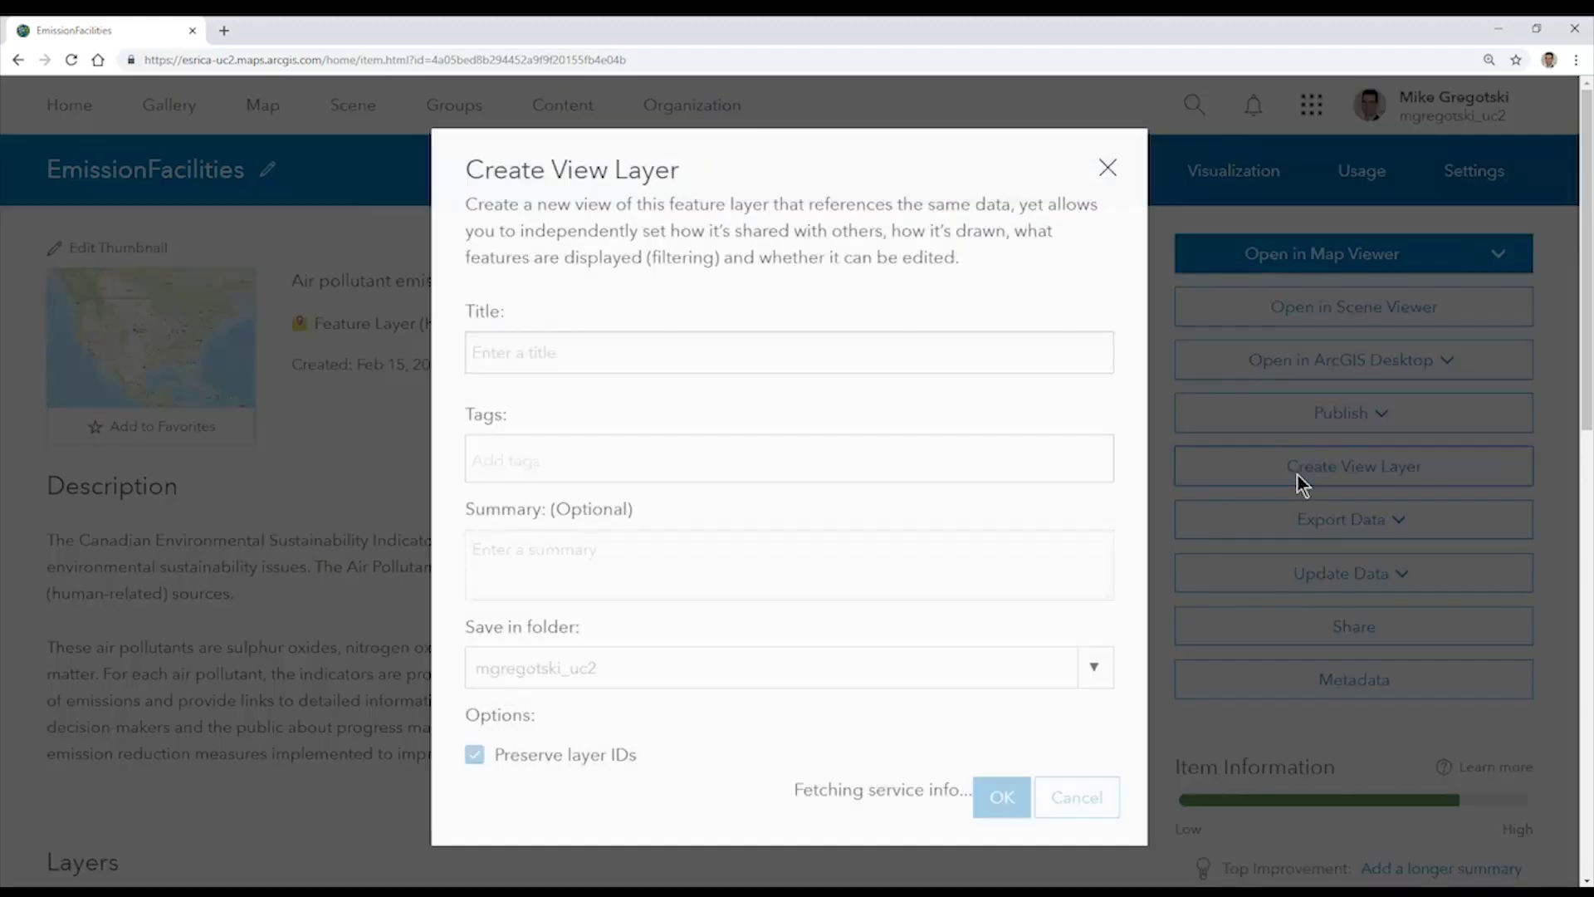
{"action": "key", "text": "BackSpace"}
{"action": "type", "text": "View"}
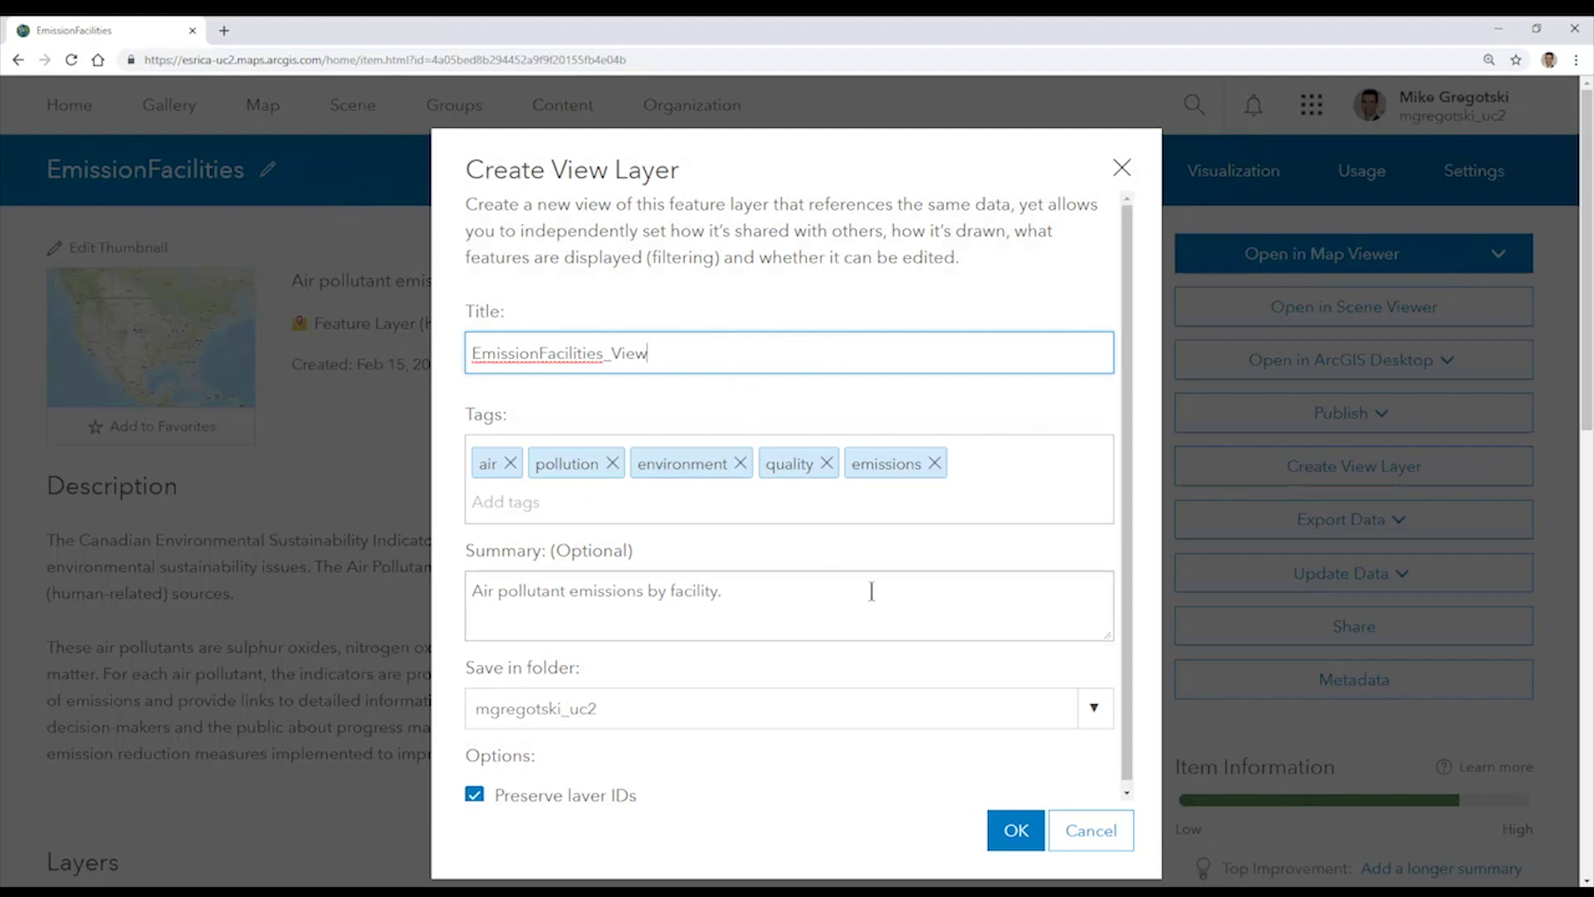
{"action": "left_click", "coordinate": [1013, 843]}
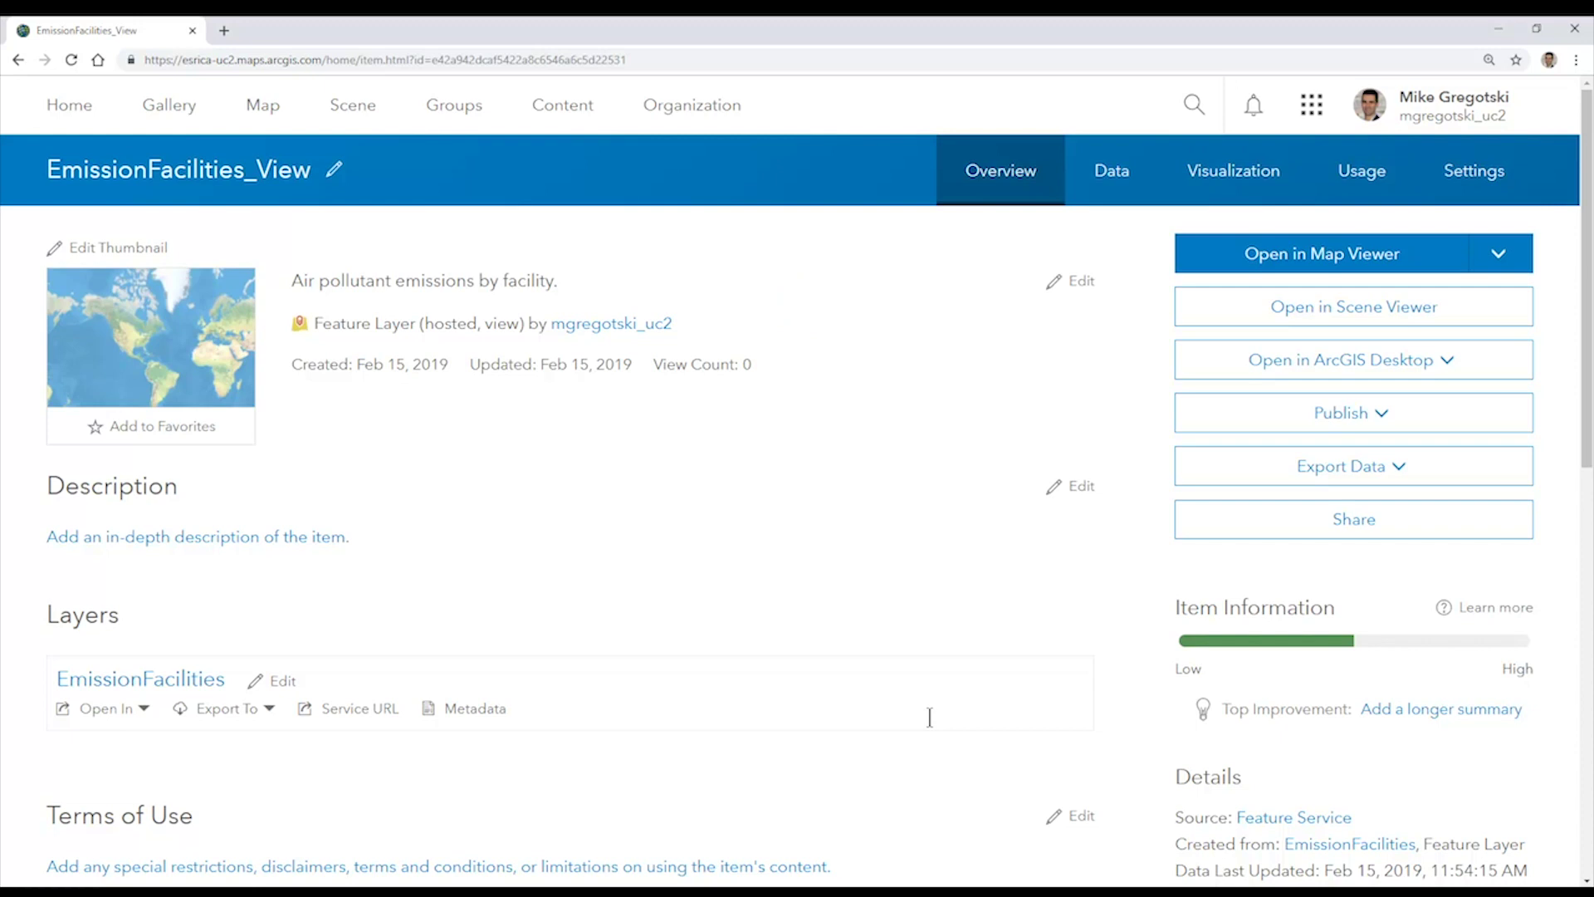
Preview the view layer on the Visualization map and inspect Red Lake Gold Mines' attributes.
{"action": "left_click", "coordinate": [1227, 176]}
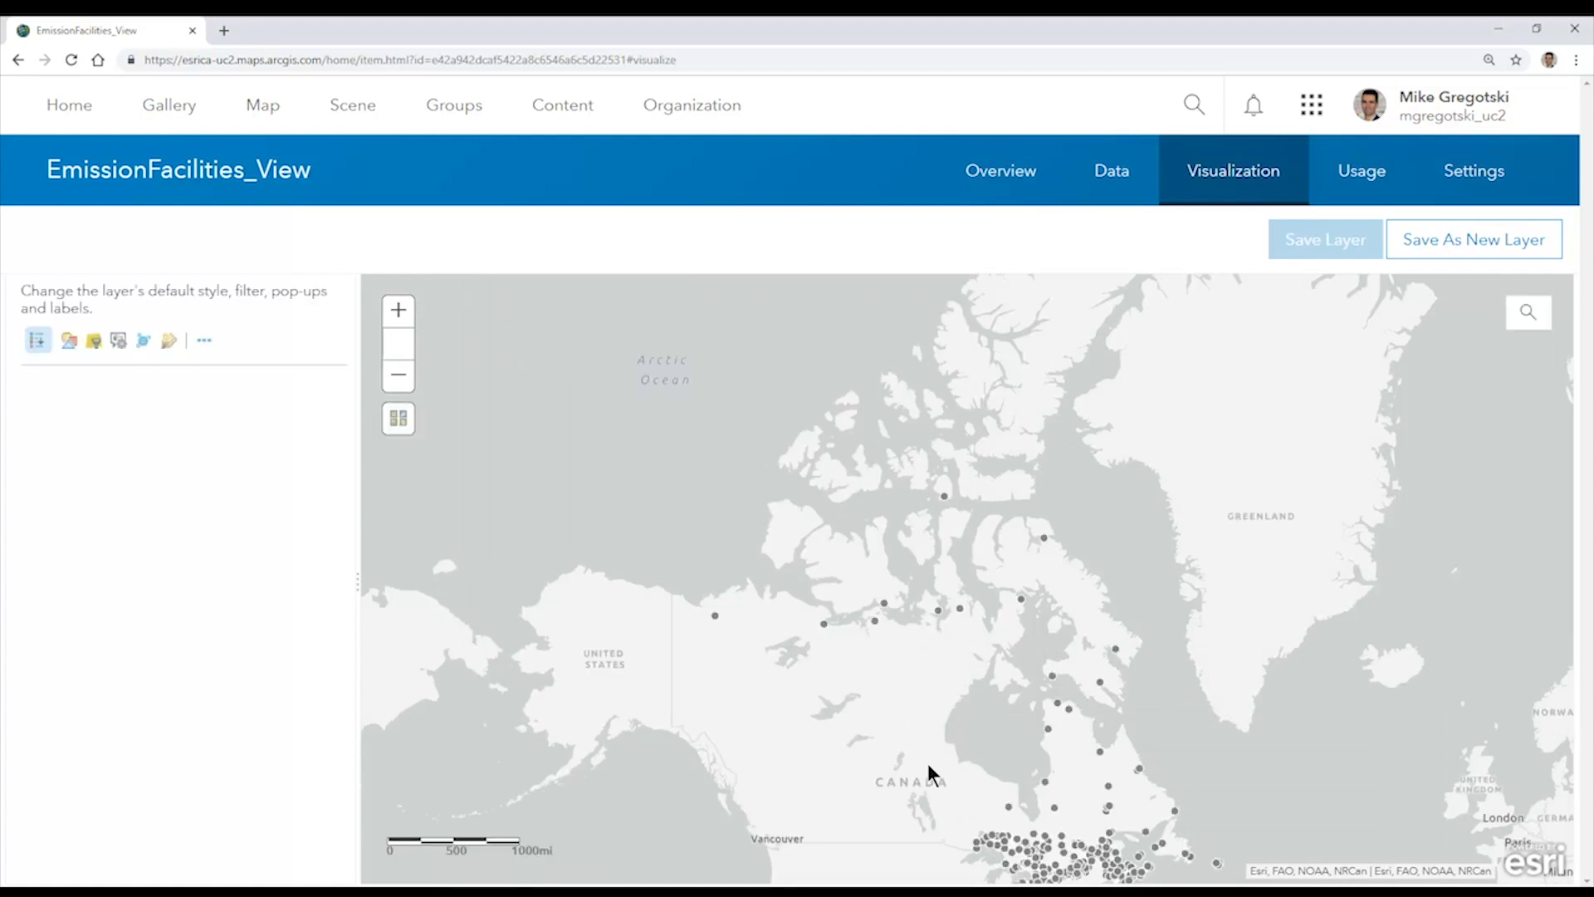
{"action": "left_click", "coordinate": [951, 824]}
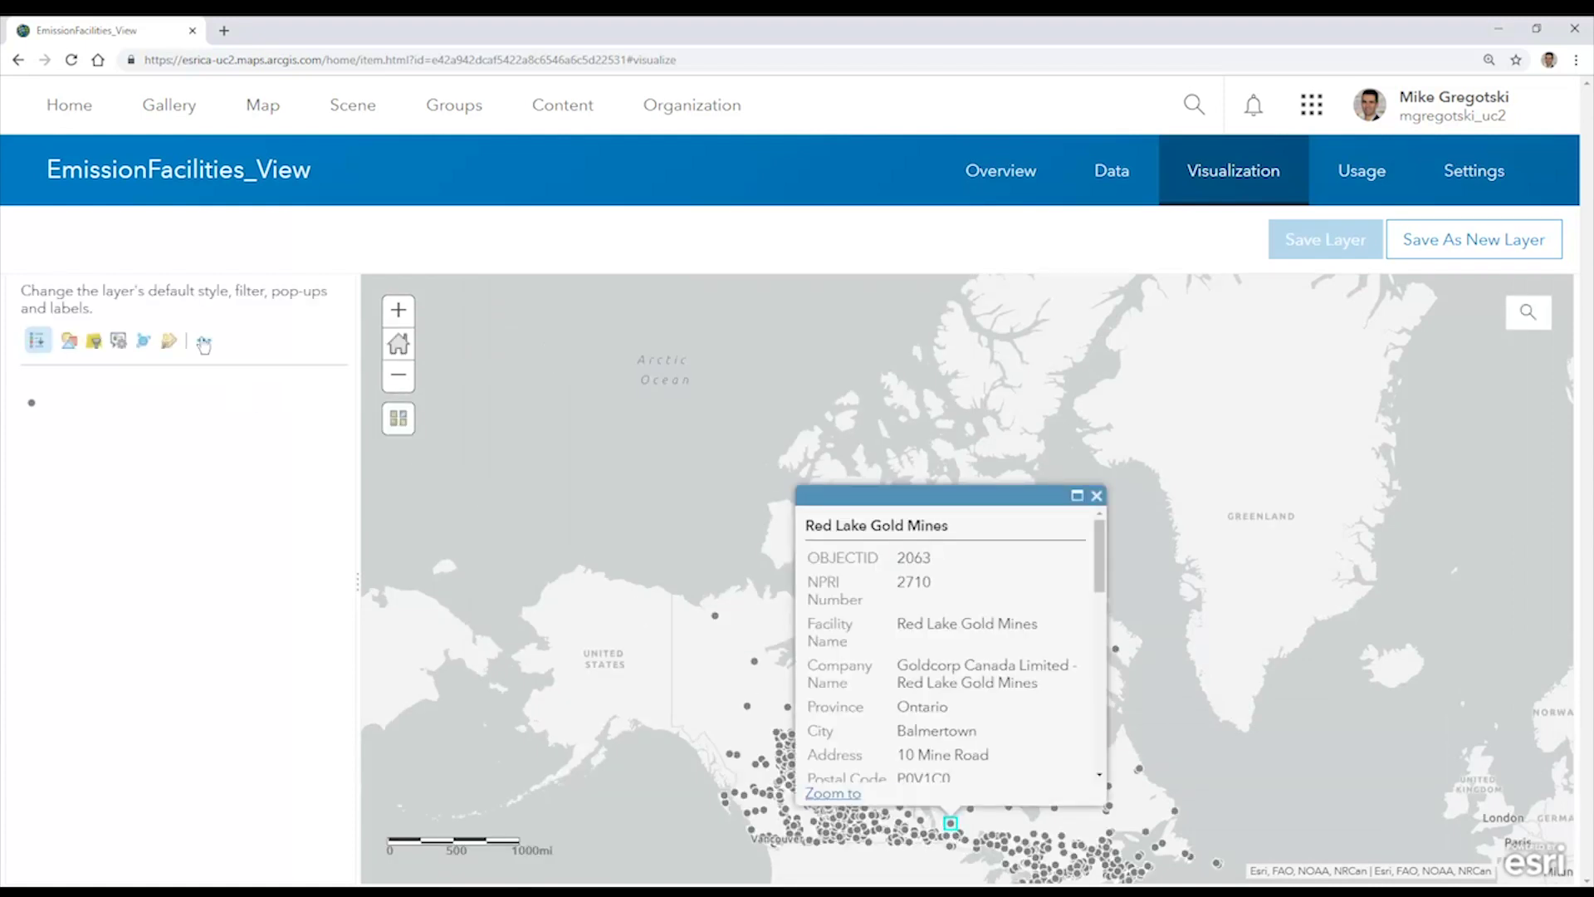
{"action": "scroll", "coordinate": [1097, 567], "scroll_direction": "down", "scroll_amount": 1}
{"action": "mouse_move", "coordinate": [1098, 567]}
{"action": "left_mouse_down"}
{"action": "mouse_move", "coordinate": [1131, 770]}
{"action": "mouse_move", "coordinate": [1100, 555]}
{"action": "left_mouse_up"}
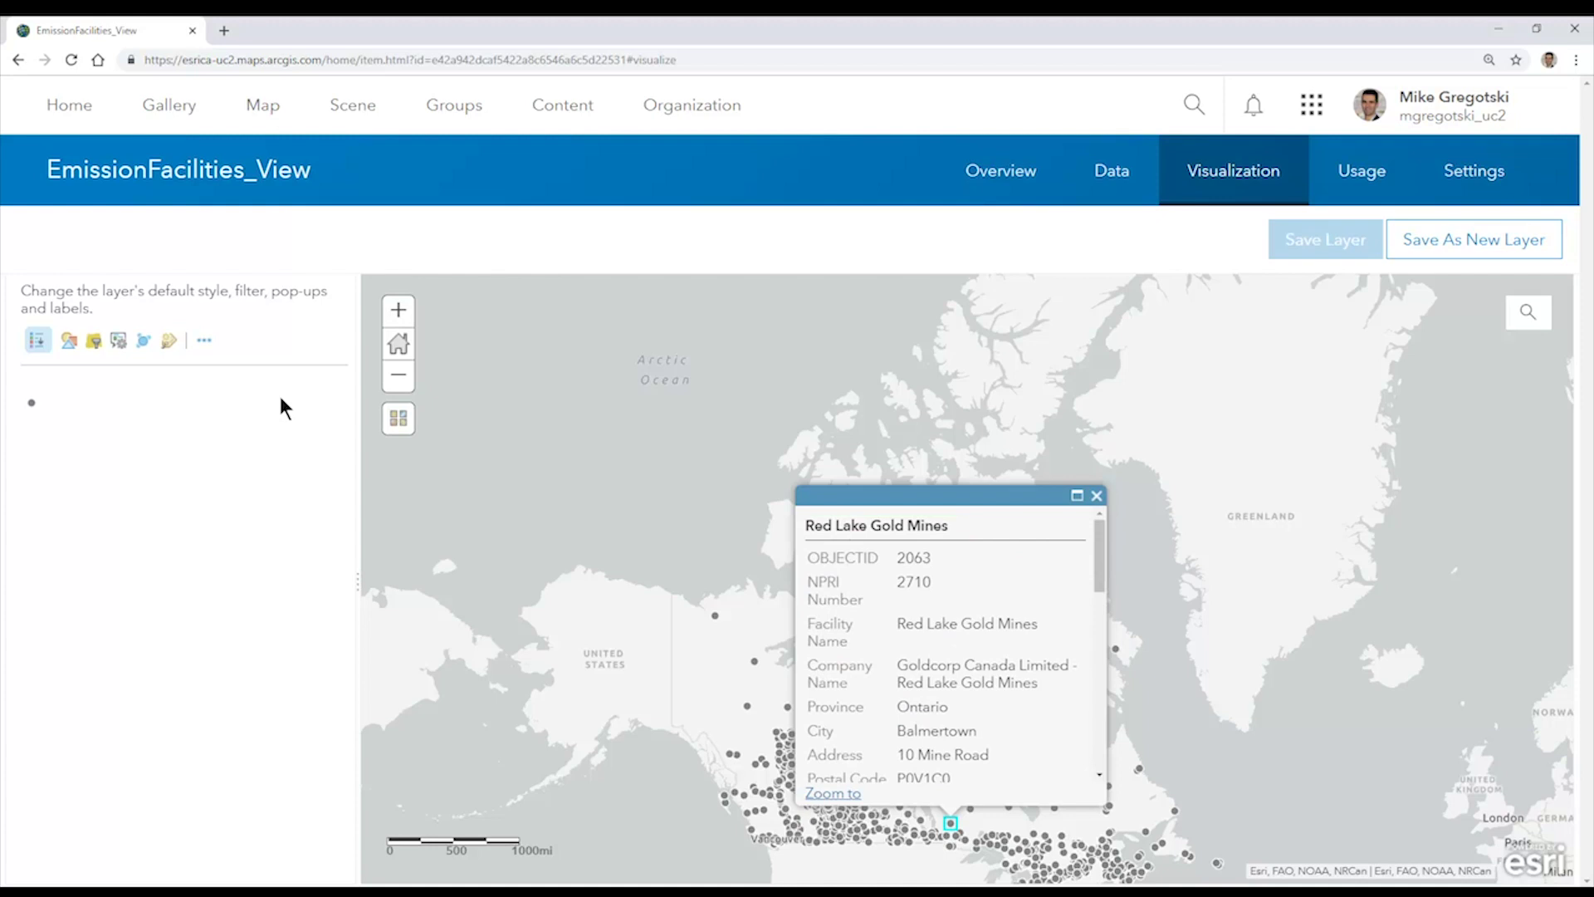
Bring up Define Fields under the layer's Set View Definition options.
{"action": "left_click", "coordinate": [203, 340]}
{"action": "mouse_move", "coordinate": [305, 478]}
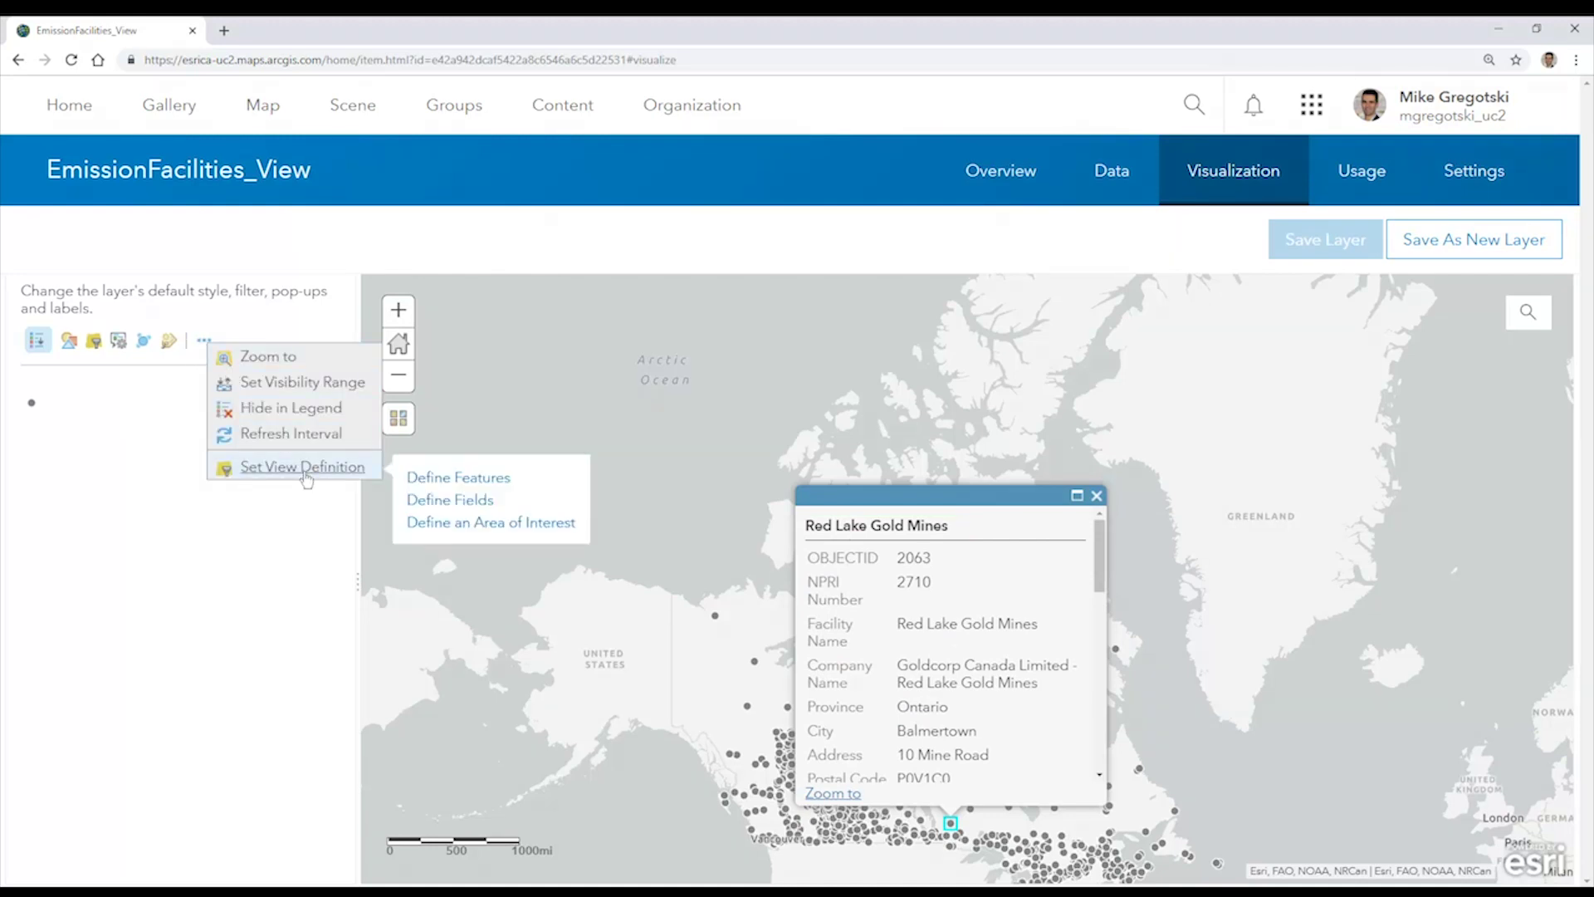
{"action": "left_click", "coordinate": [473, 503]}
Expose only OBJECTID, City and the 2014 emissions fields, then verify in a facility popup.
{"action": "left_click", "coordinate": [557, 527]}
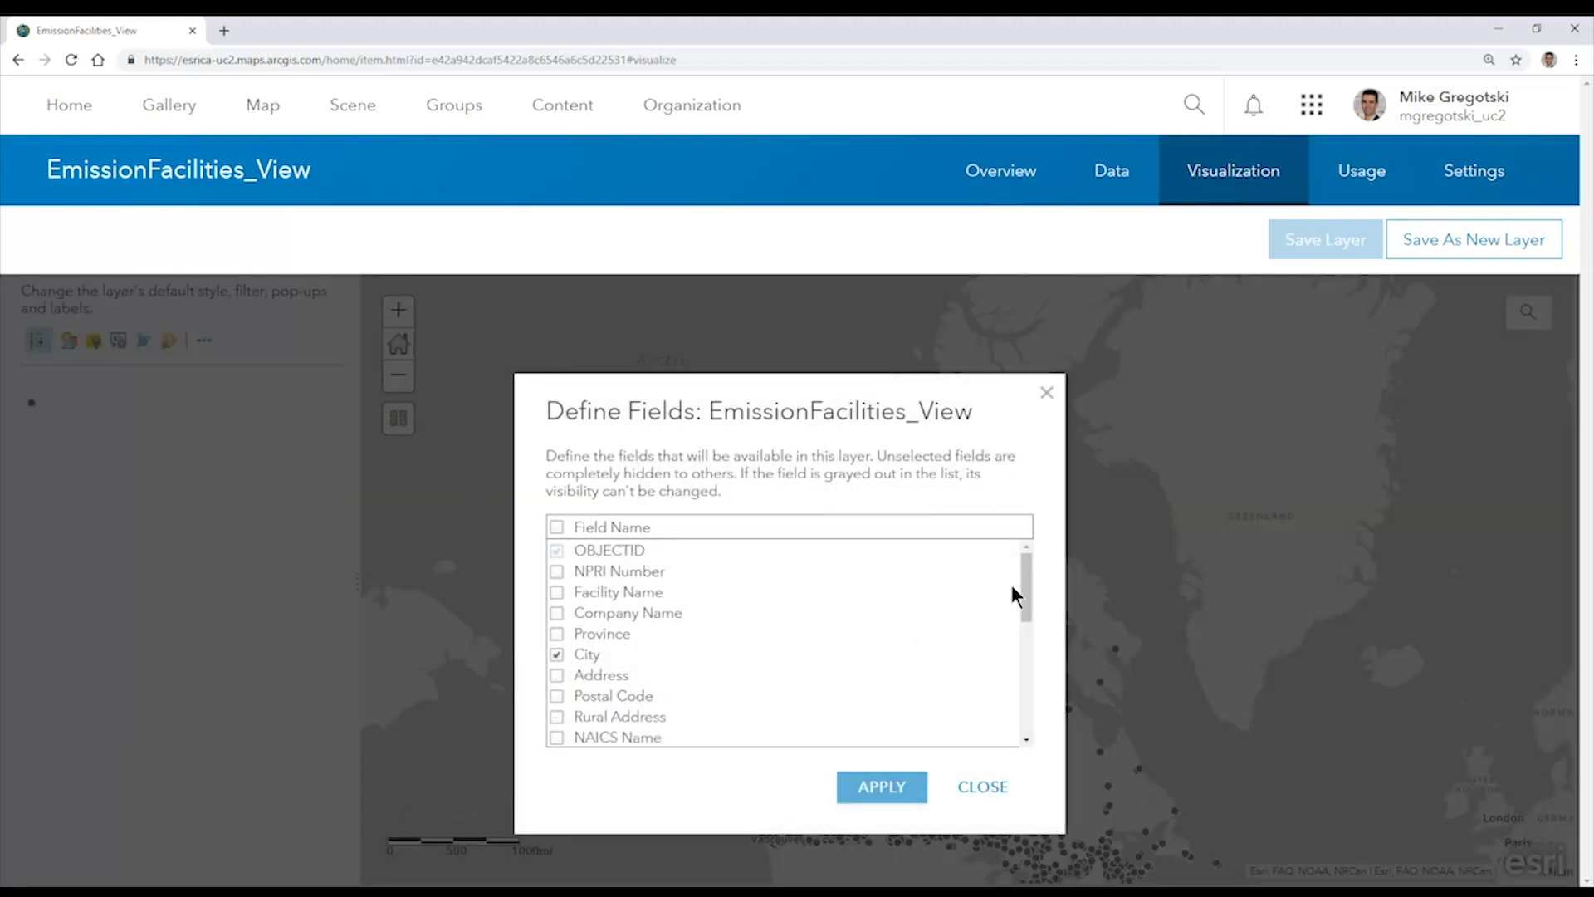
{"action": "left_click_drag", "start_coordinate": [1029, 583], "coordinate": [1021, 650]}
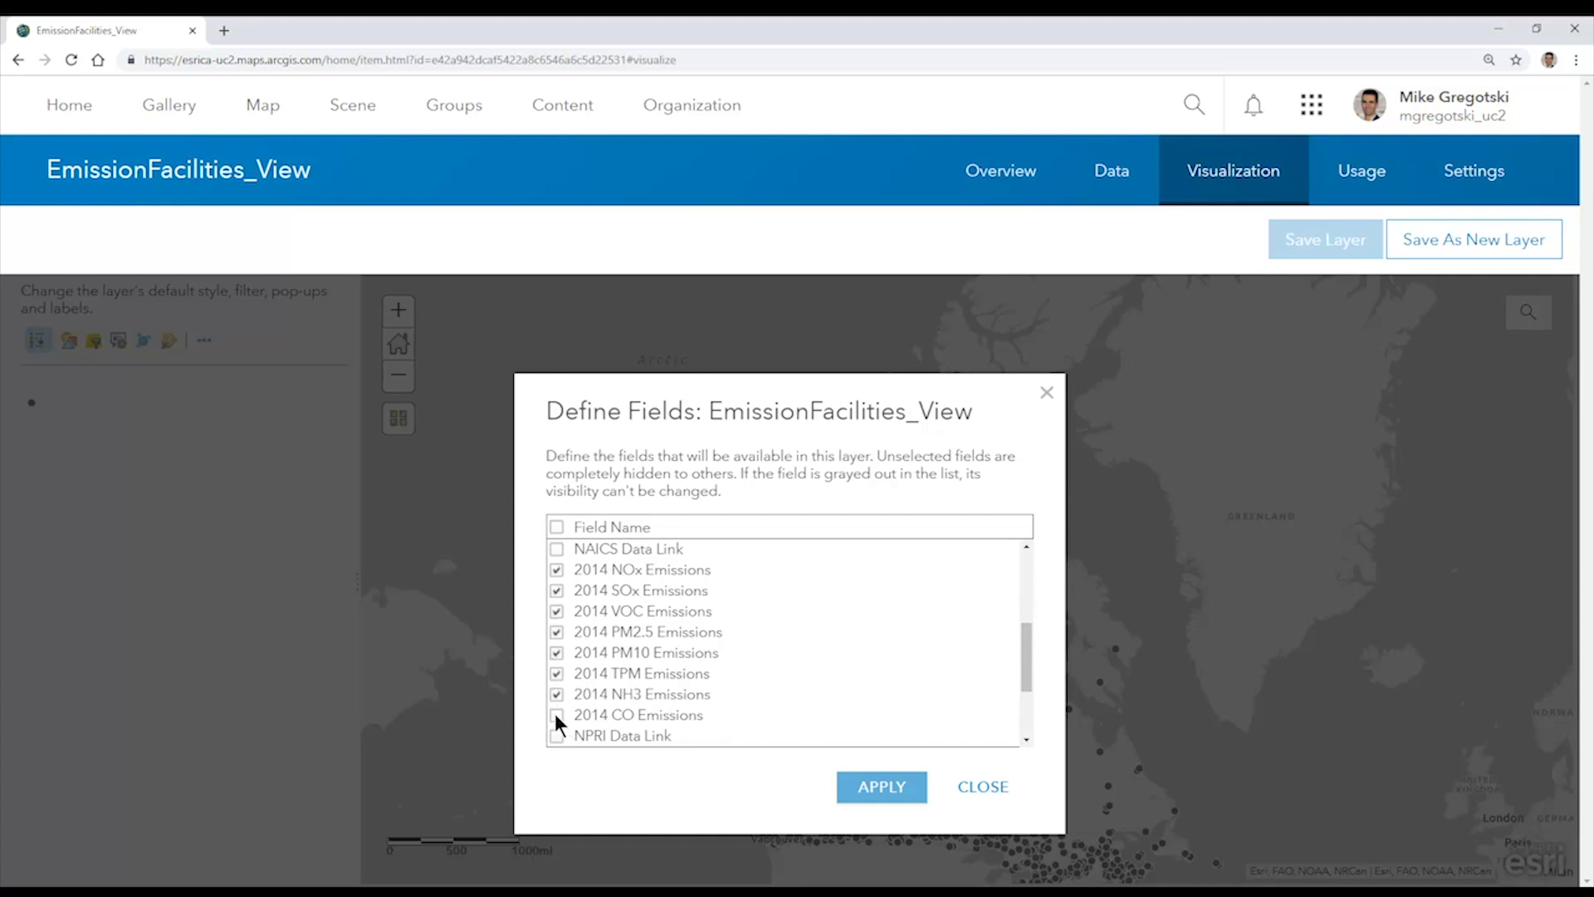
{"action": "left_click", "coordinate": [873, 787]}
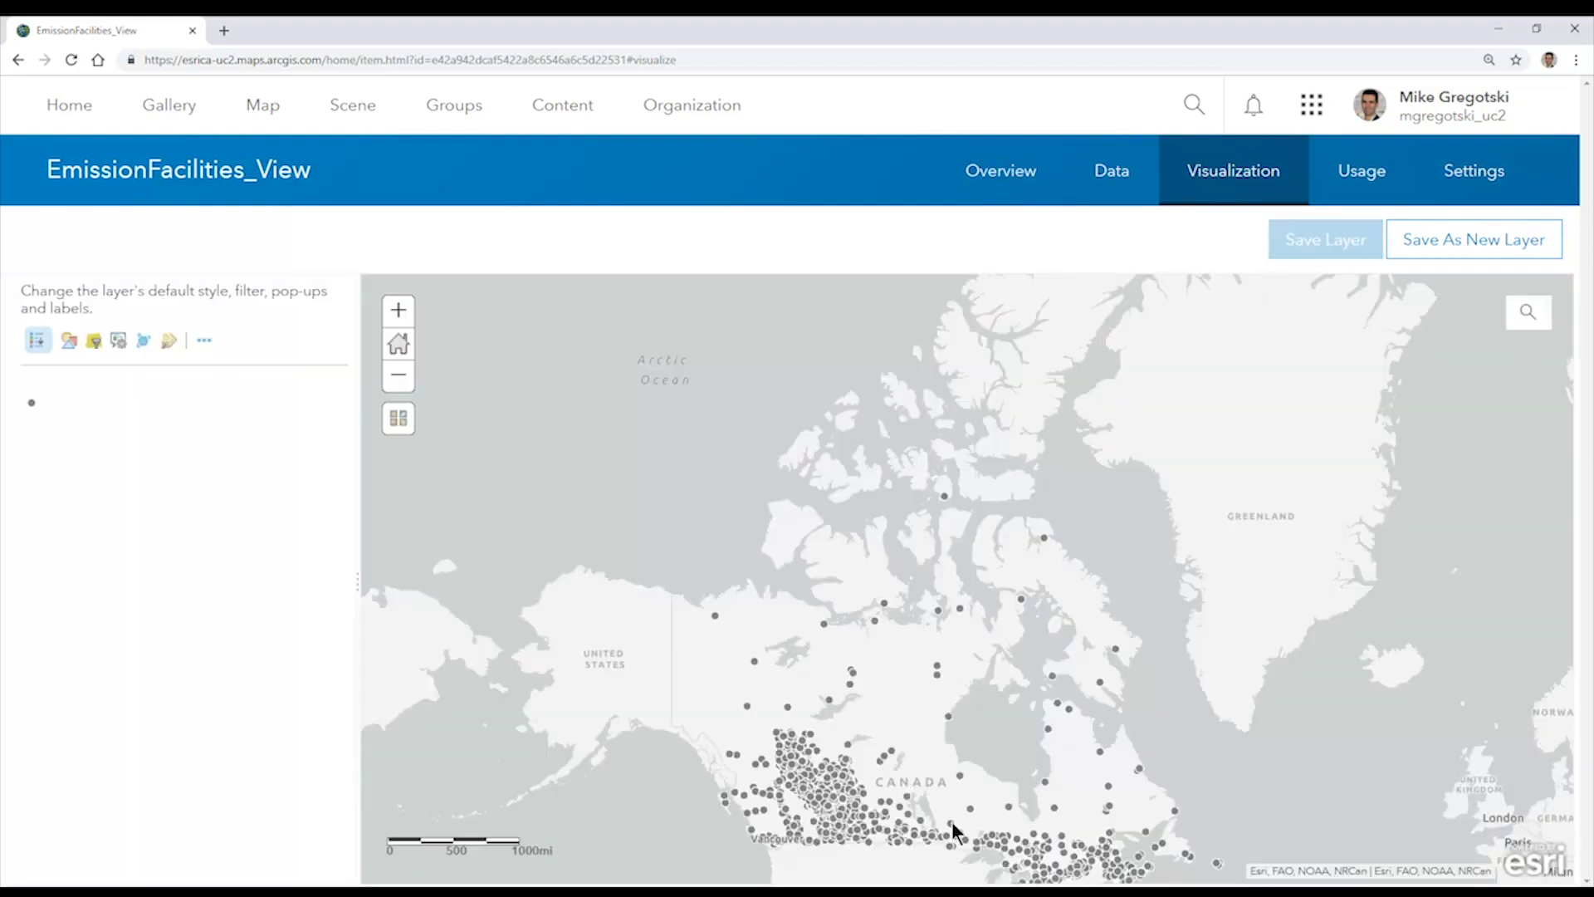
{"action": "left_click", "coordinate": [952, 821]}
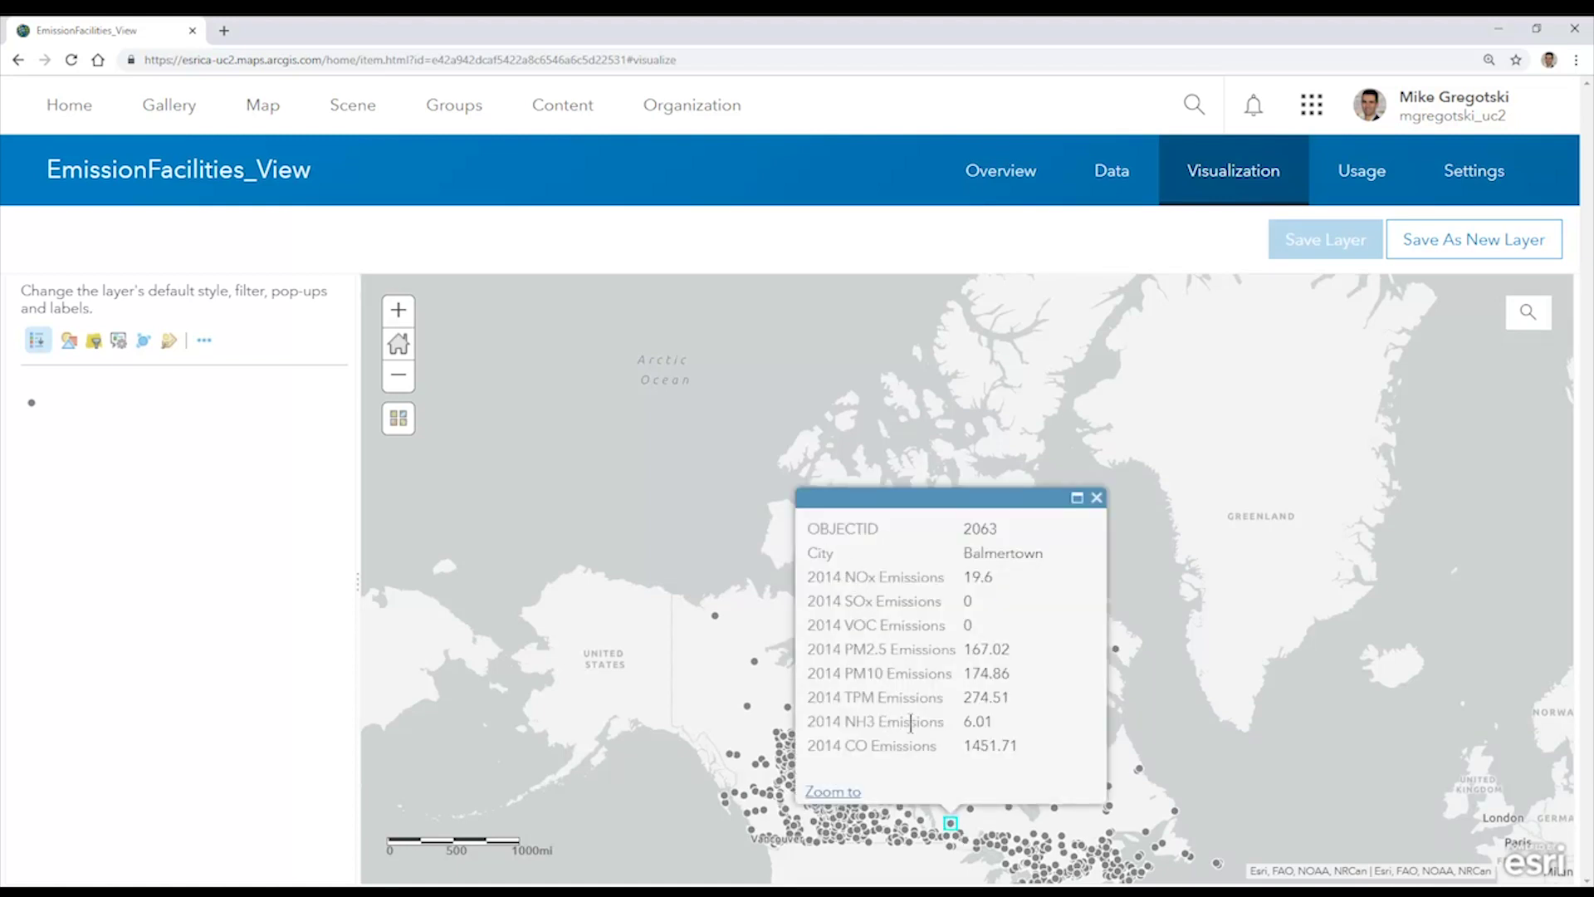
{"action": "left_click", "coordinate": [1095, 500]}
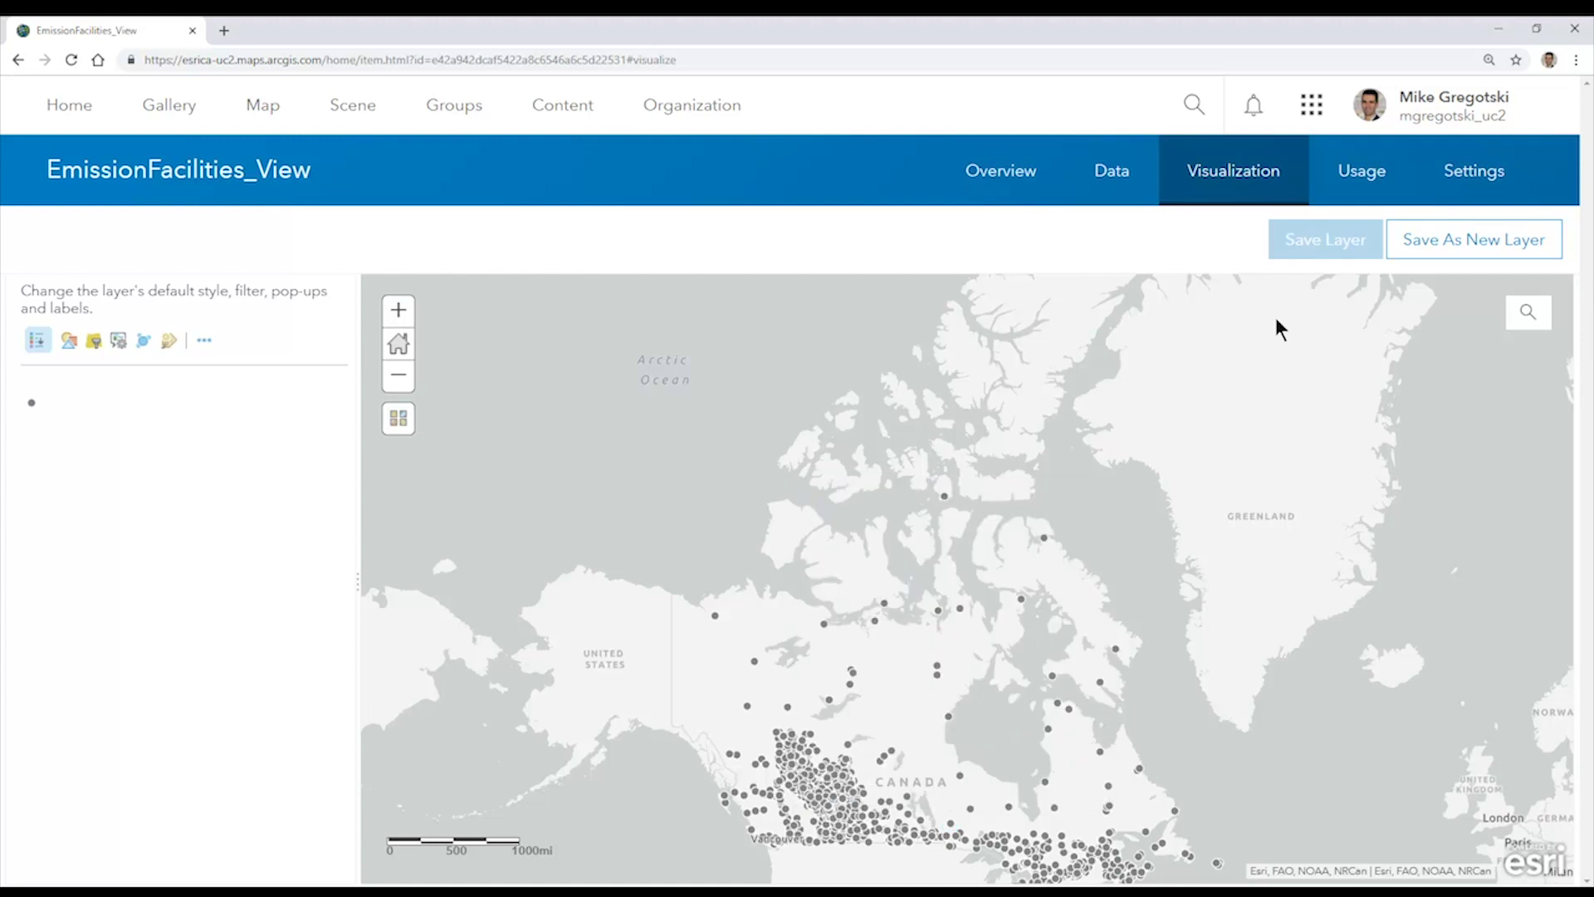
Review the view layer's General and Editing settings, then return to its Overview page.
{"action": "left_click", "coordinate": [1477, 183]}
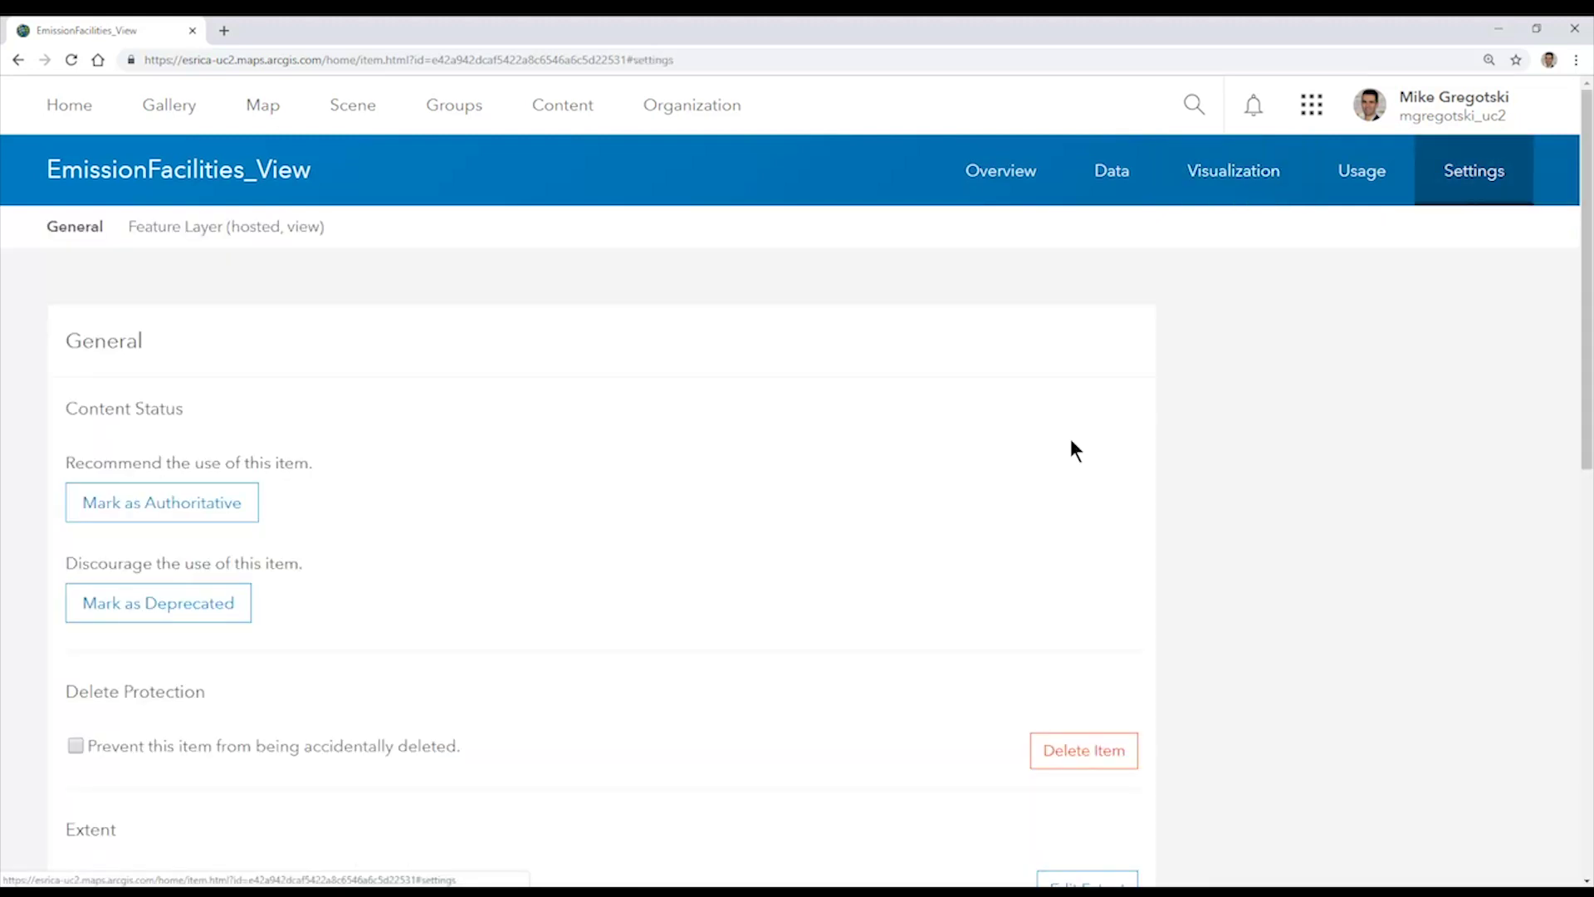
{"action": "scroll", "coordinate": [1021, 457], "scroll_direction": "down", "scroll_amount": 3}
{"action": "scroll", "coordinate": [1022, 462], "scroll_direction": "down", "scroll_amount": 4}
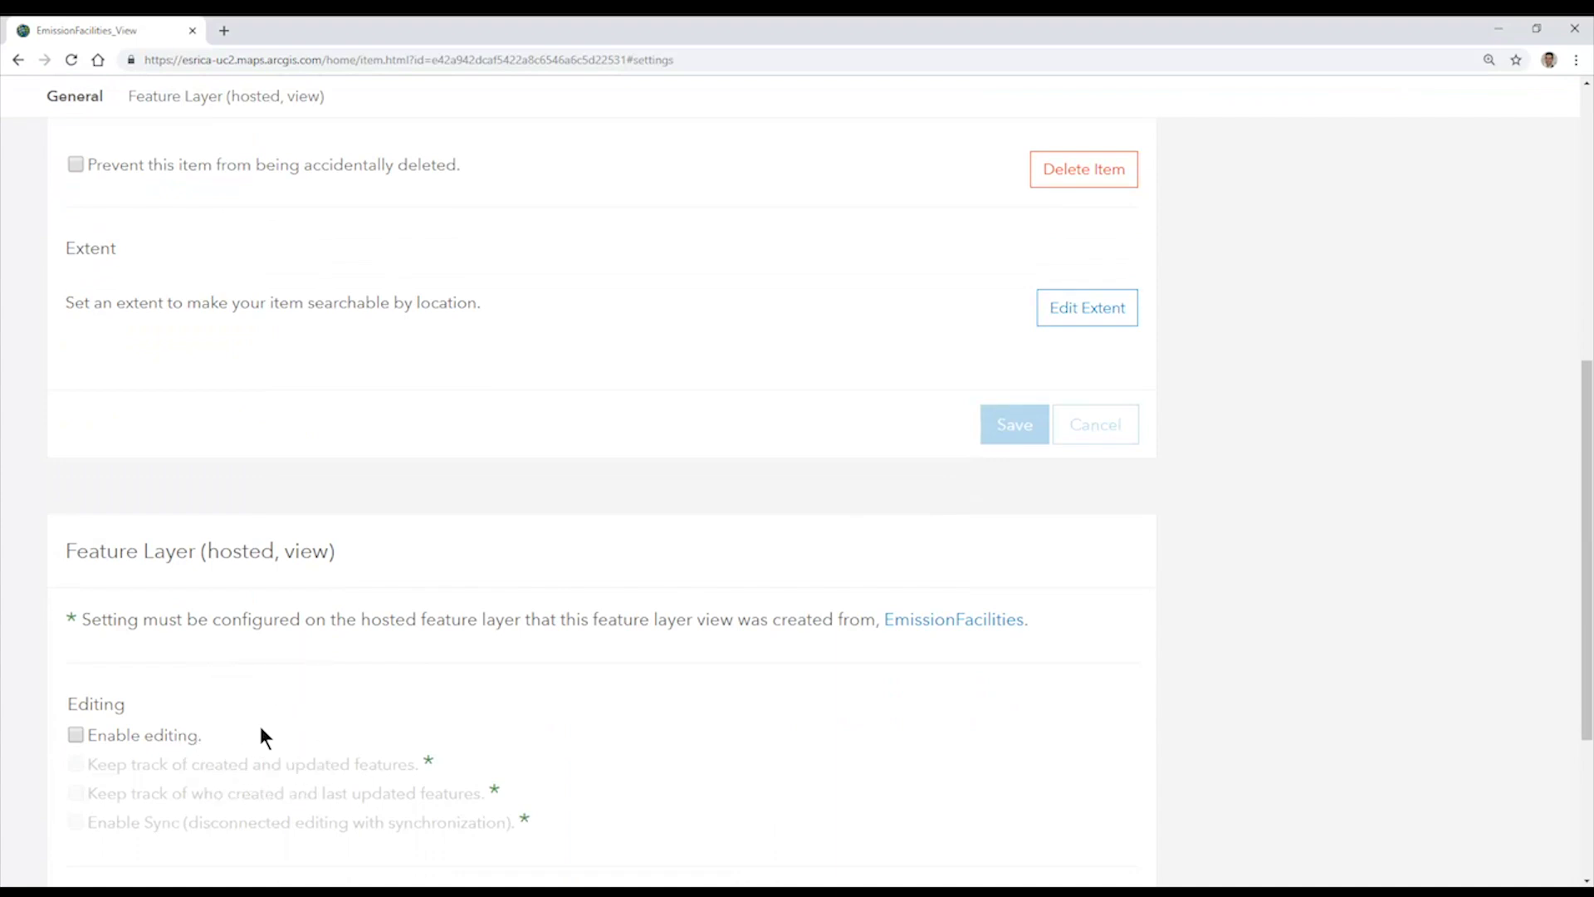
{"action": "scroll", "coordinate": [410, 708], "scroll_direction": "up", "scroll_amount": 3}
{"action": "scroll", "coordinate": [410, 708], "scroll_direction": "up", "scroll_amount": 4}
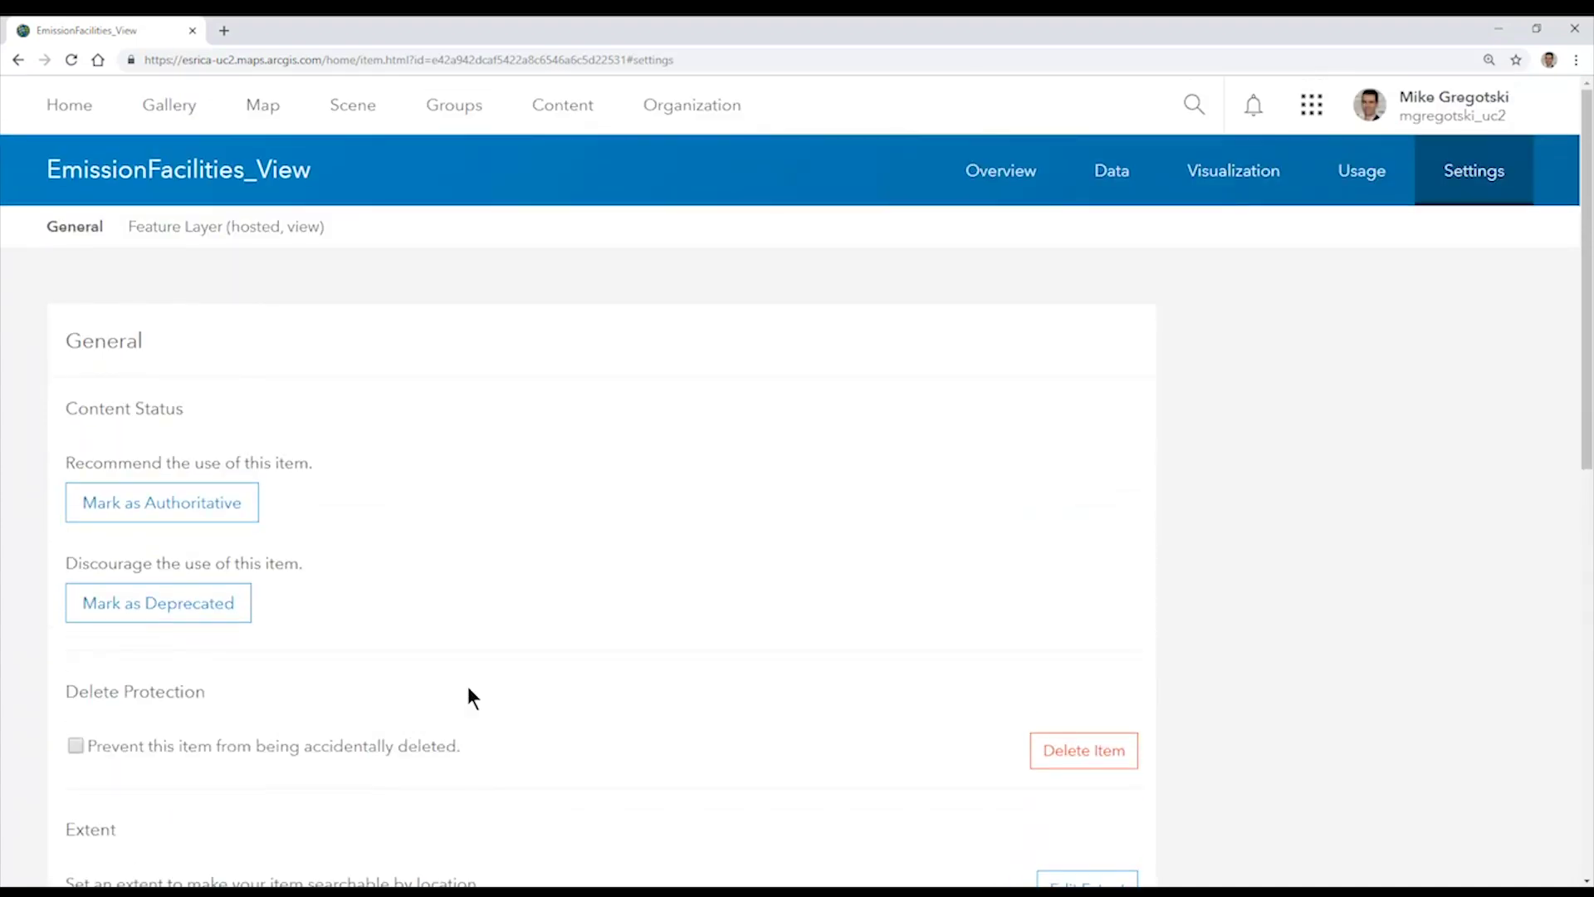
{"action": "left_click", "coordinate": [992, 179]}
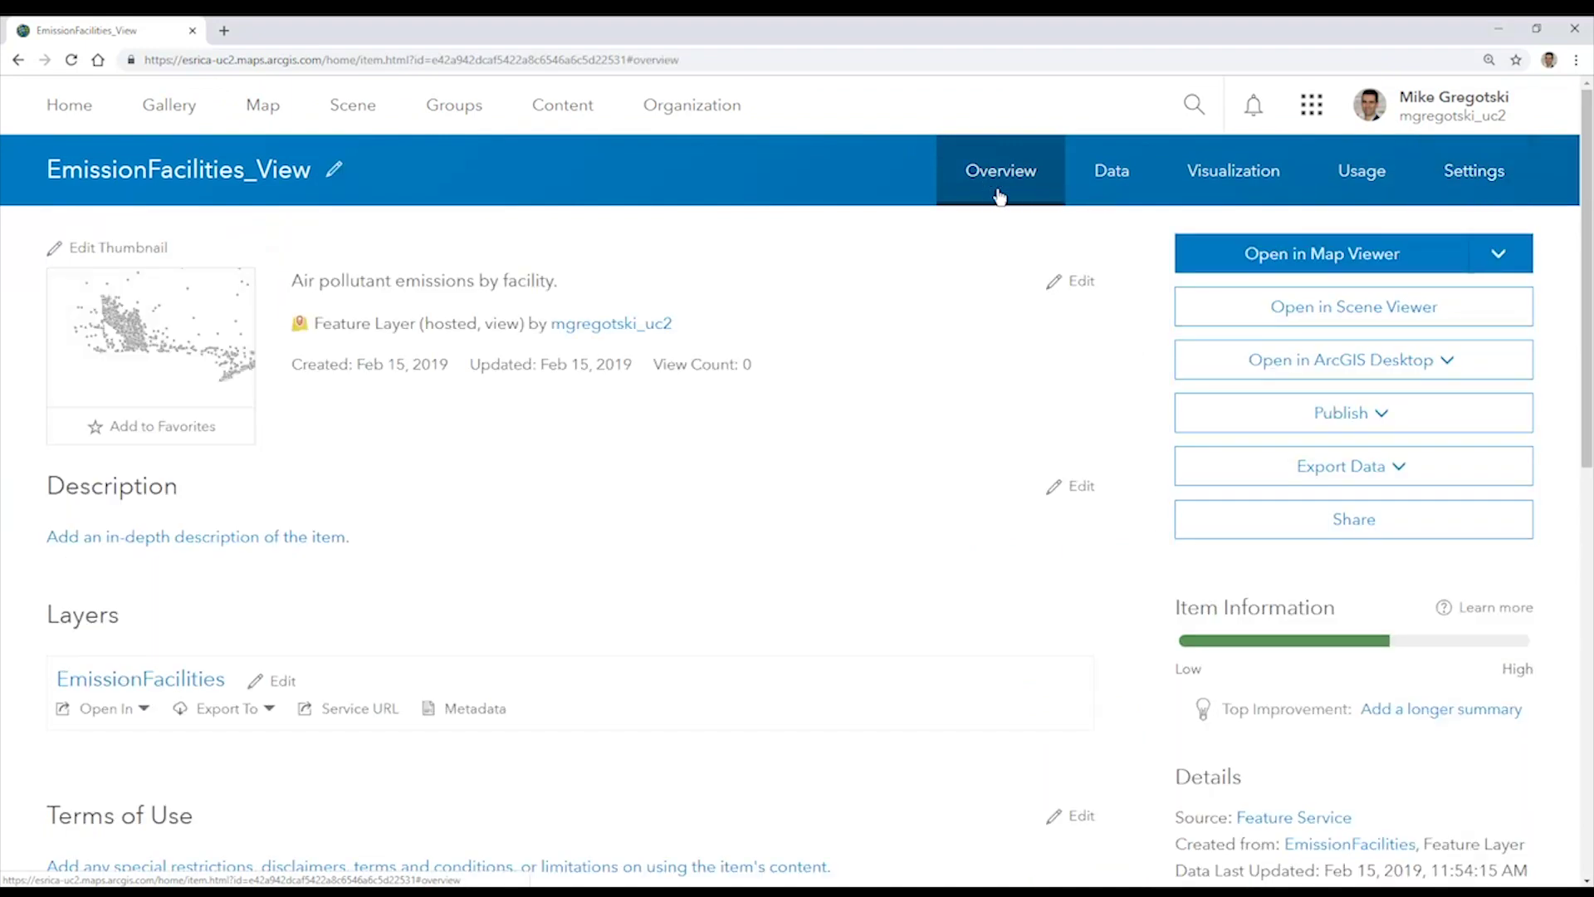
Share EmissionFacilities_View with the Air Pollution group, then open that group from Groups.
{"action": "left_click", "coordinate": [1266, 535]}
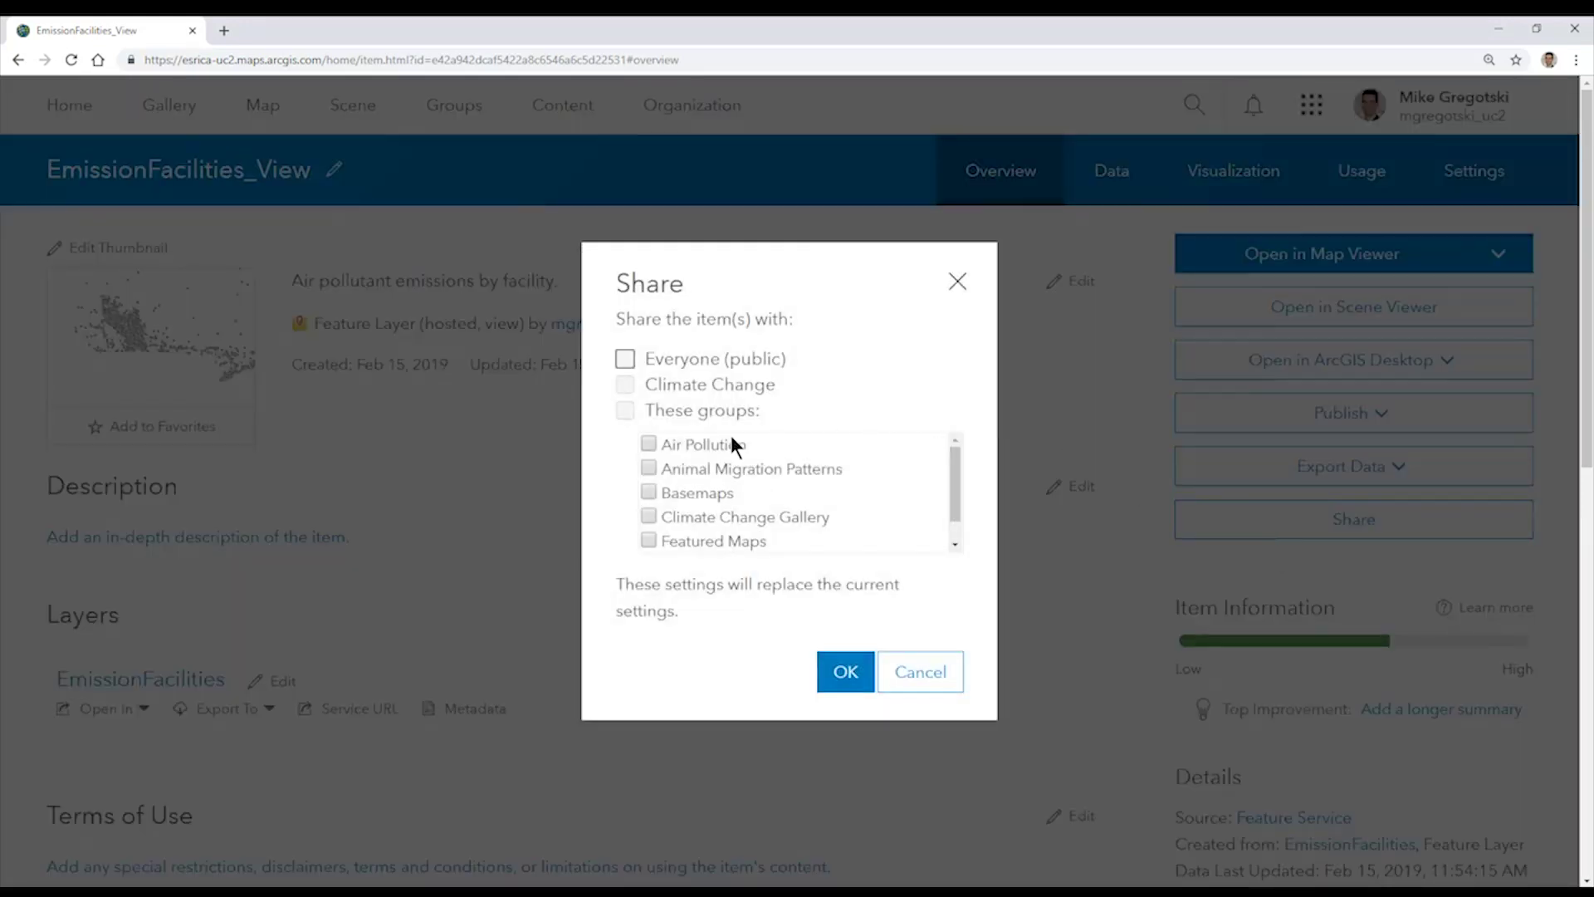
{"action": "left_click", "coordinate": [647, 444]}
{"action": "left_click", "coordinate": [847, 686]}
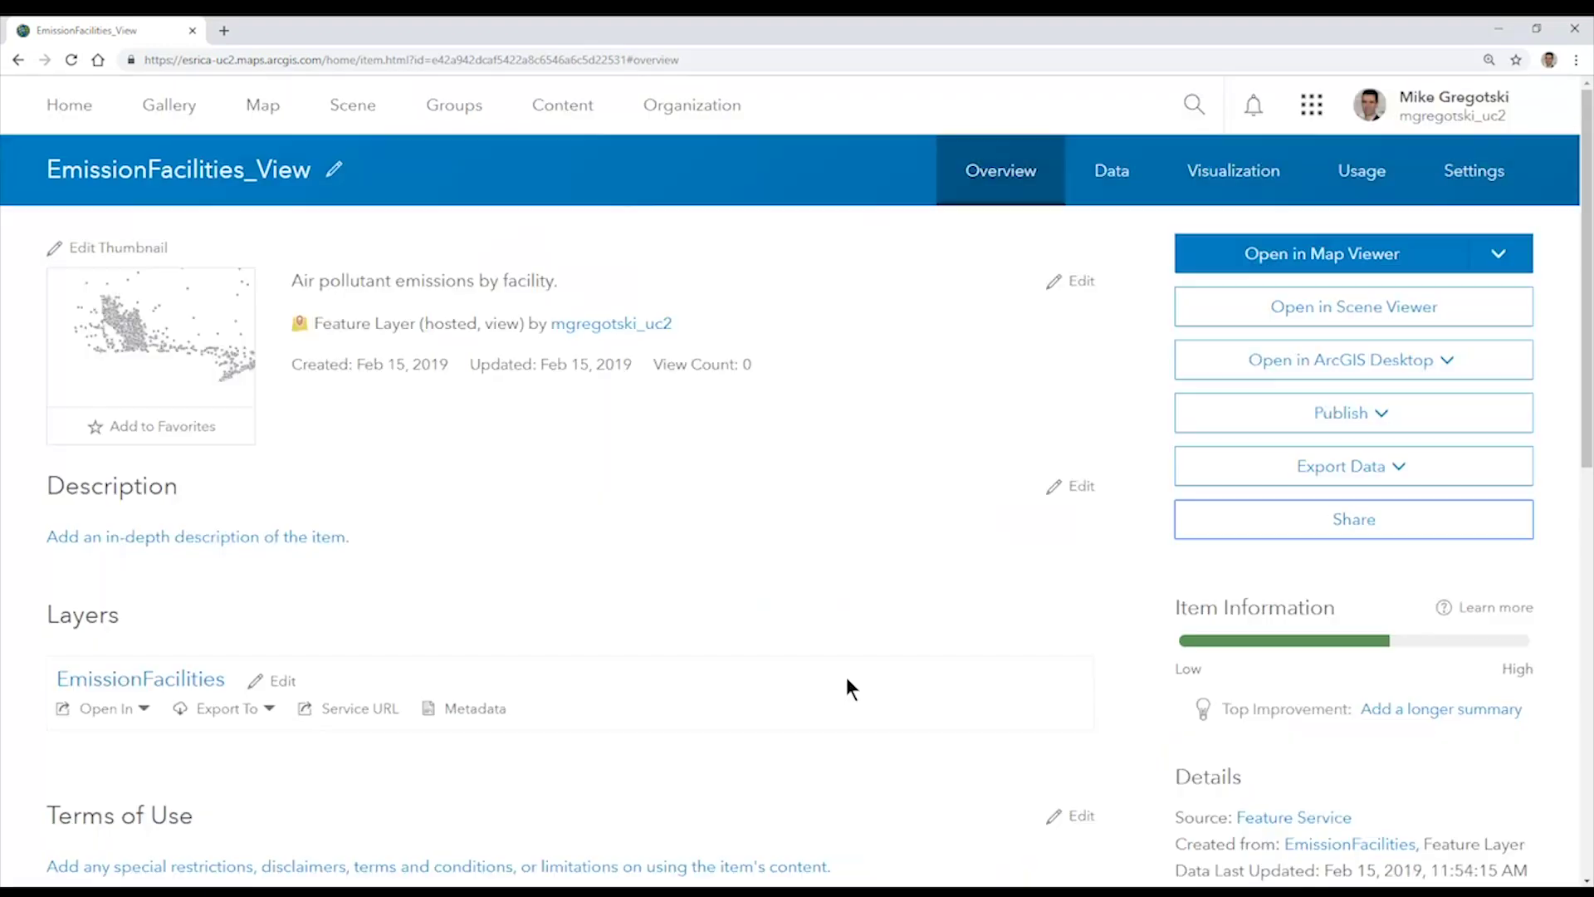
{"action": "left_click", "coordinate": [470, 106]}
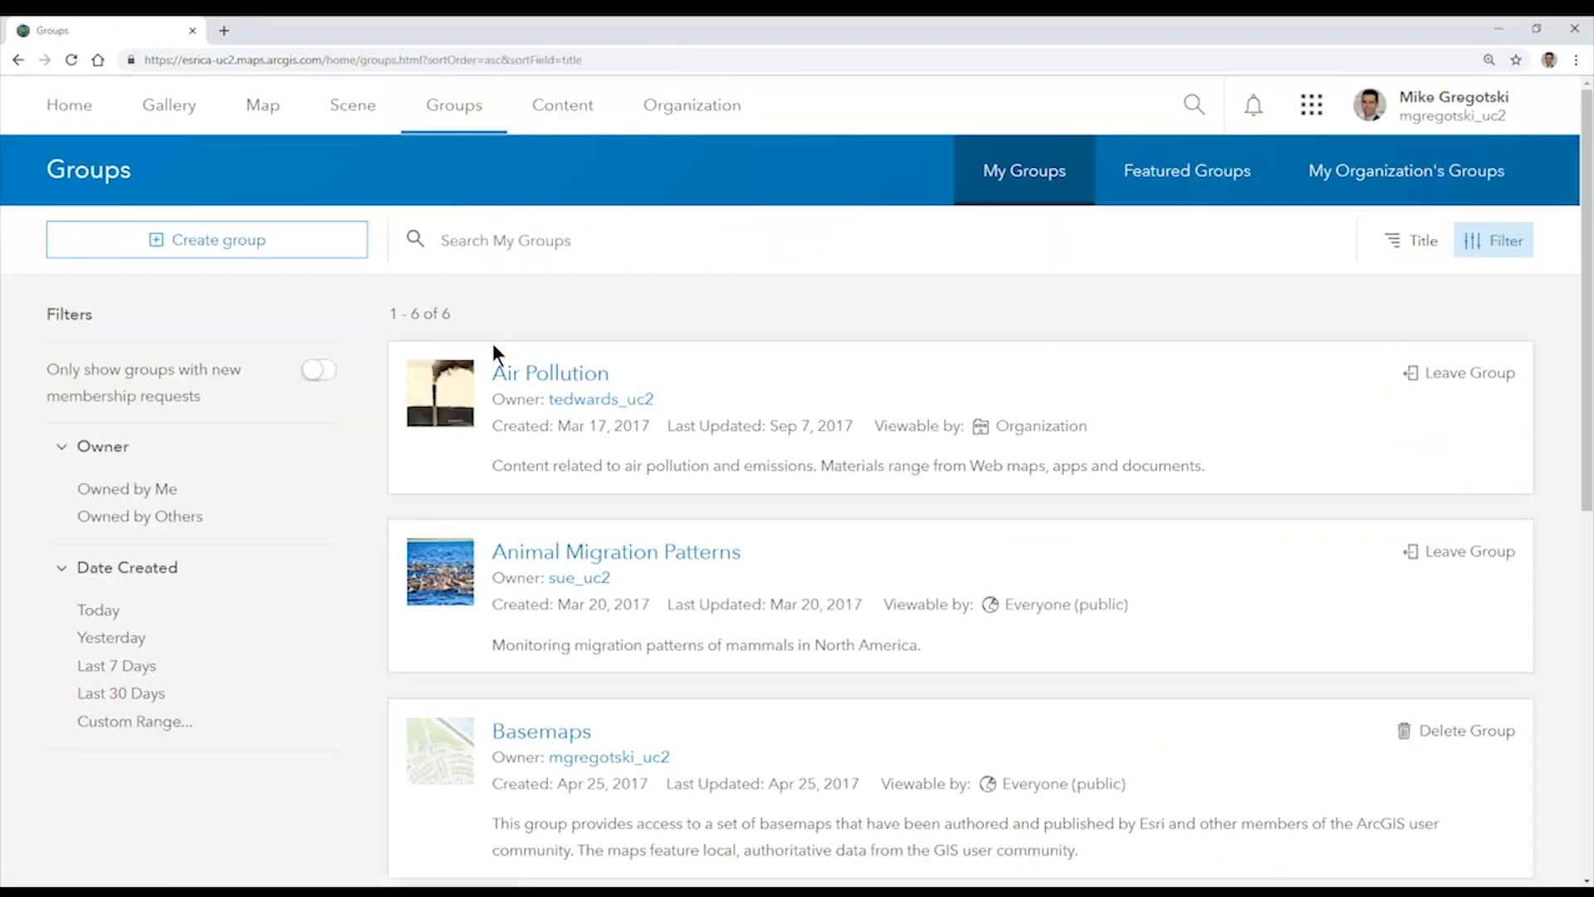
{"action": "left_click", "coordinate": [506, 376]}
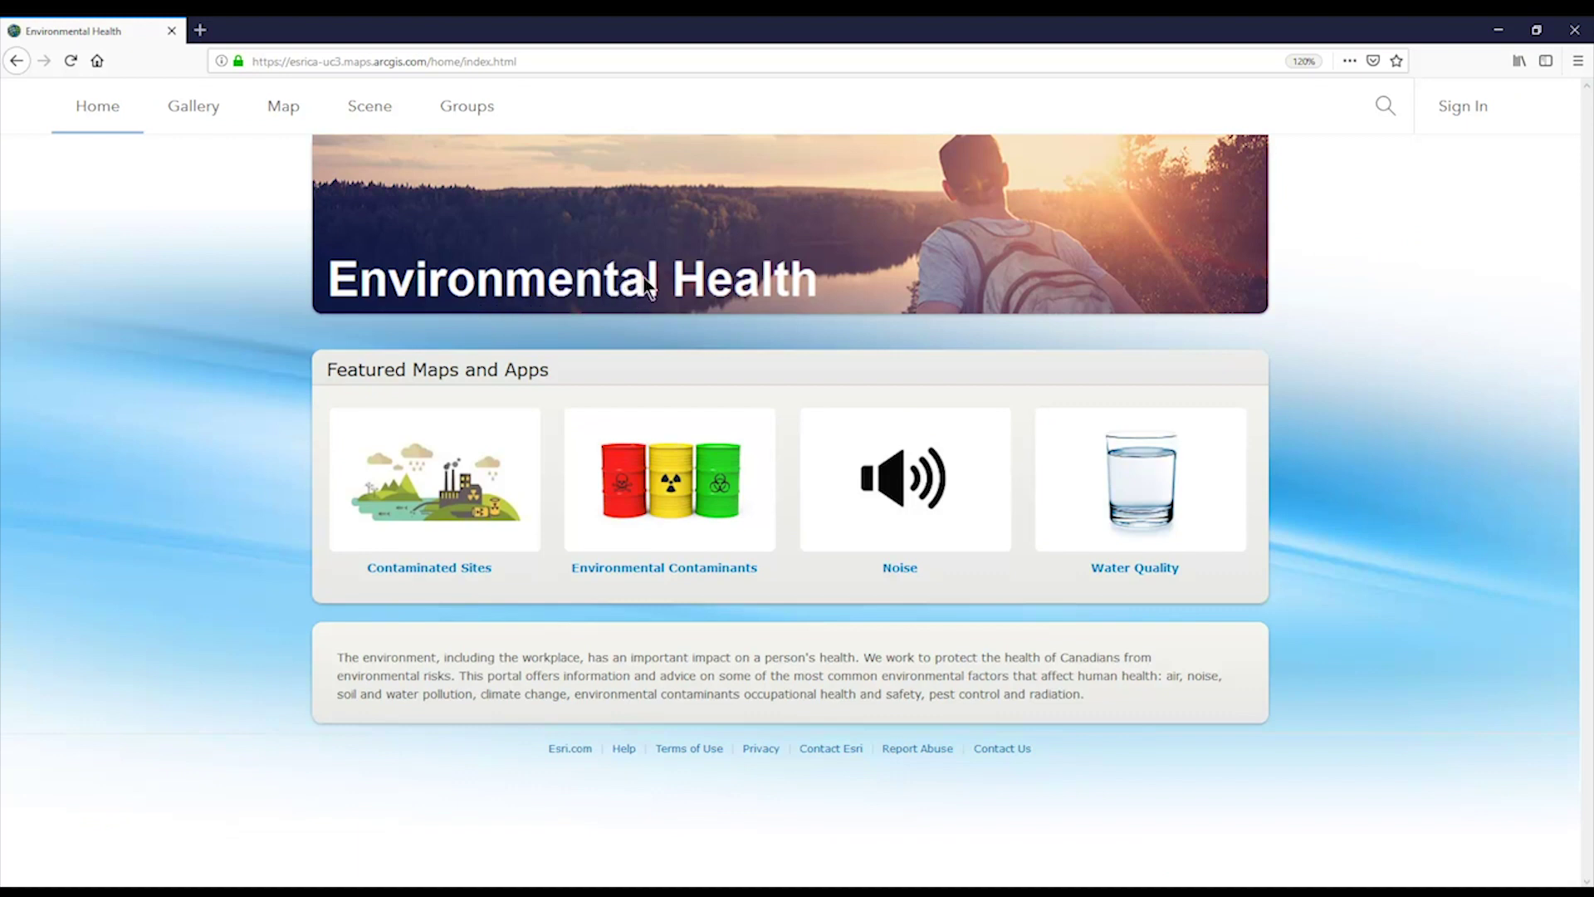
Sign in to the Environmental Health portal with the saved account credentials.
{"action": "left_click", "coordinate": [1457, 124]}
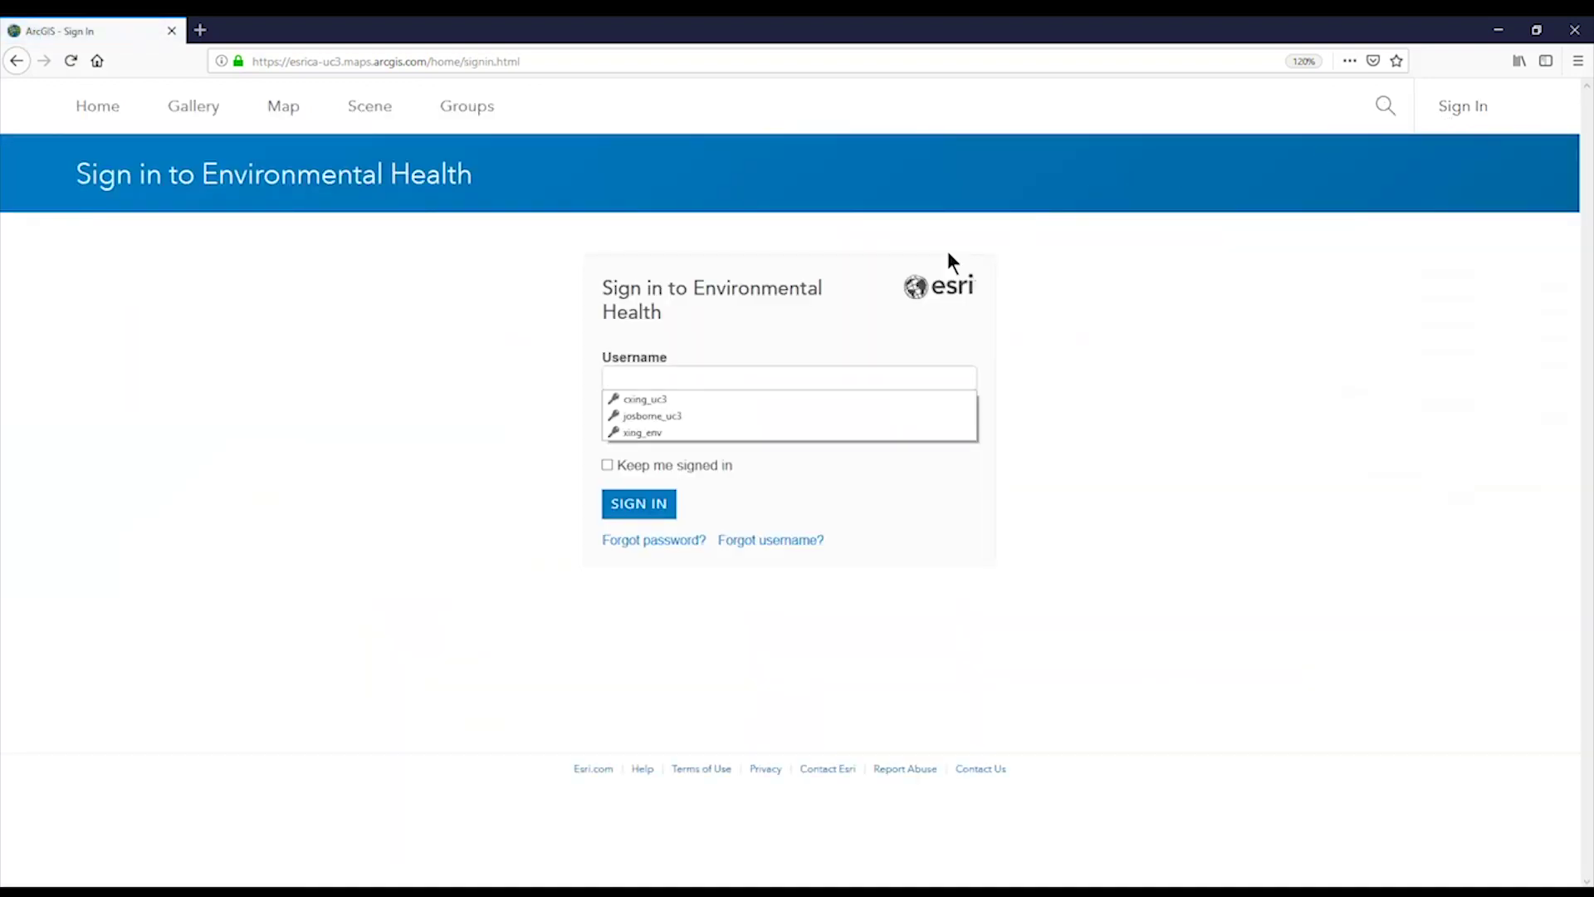
{"action": "left_click", "coordinate": [670, 414]}
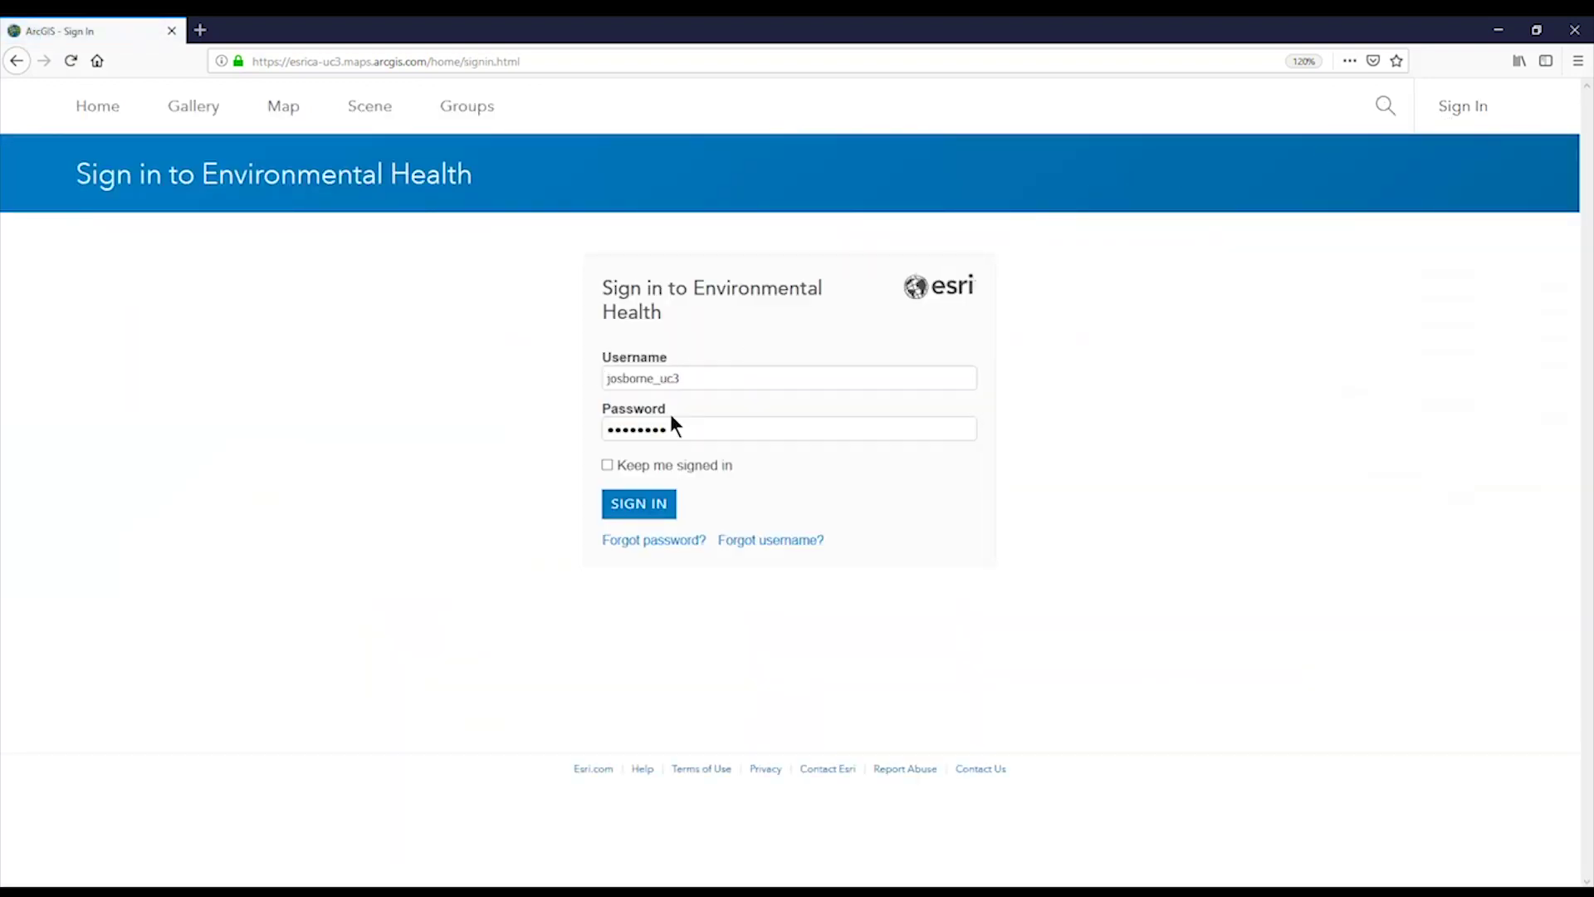
{"action": "left_click", "coordinate": [648, 515]}
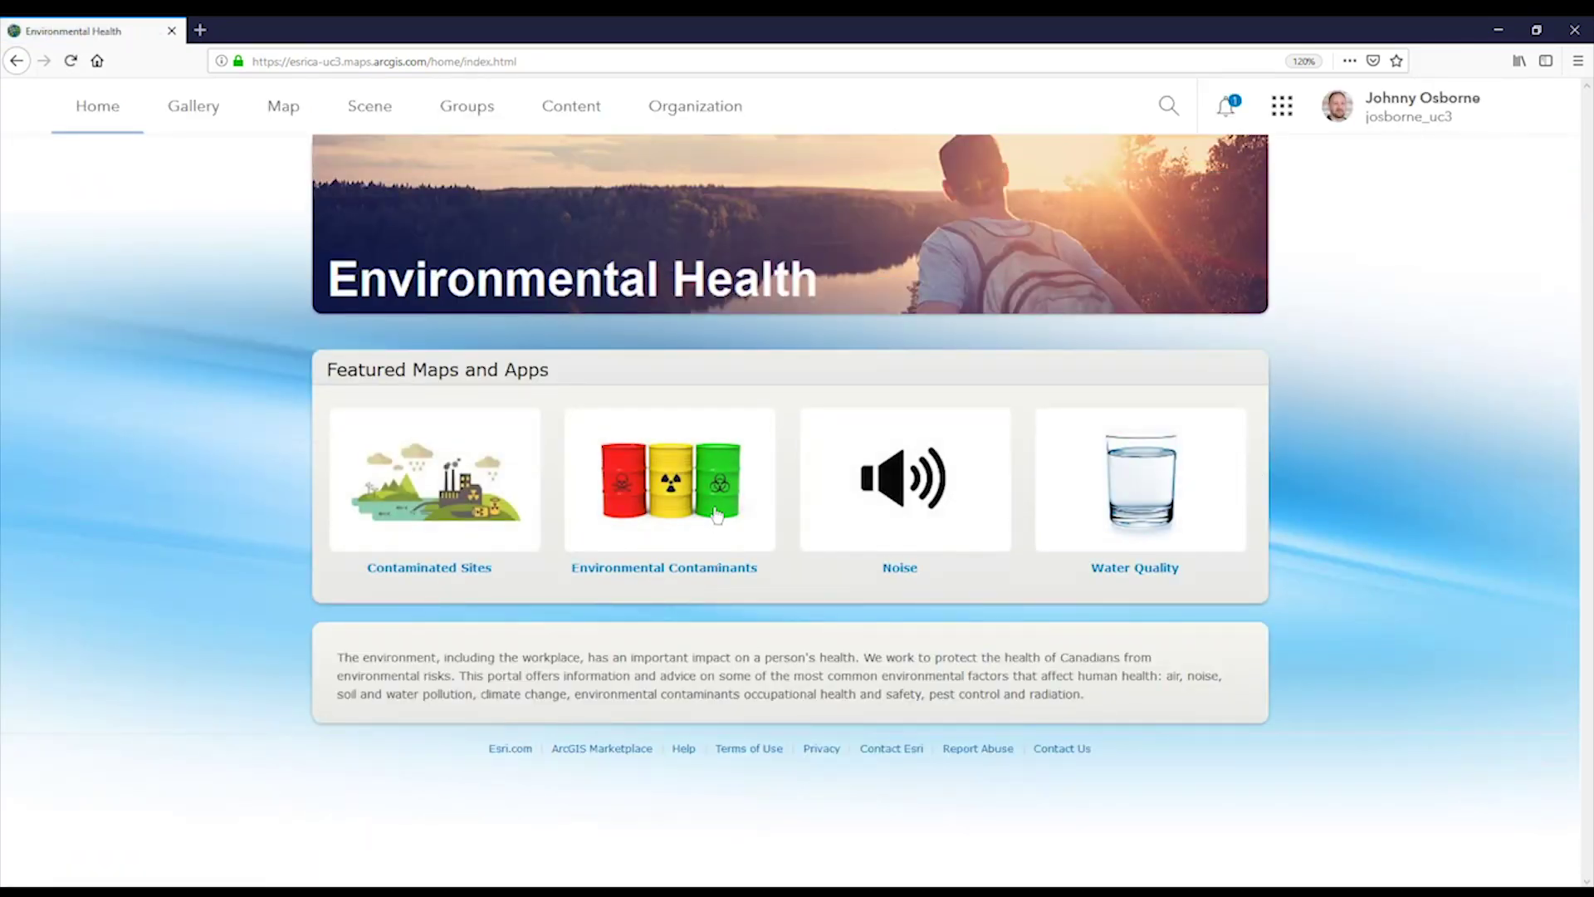
Accept the pending Air Pollution group invitation from the notifications.
{"action": "left_click", "coordinate": [1230, 112]}
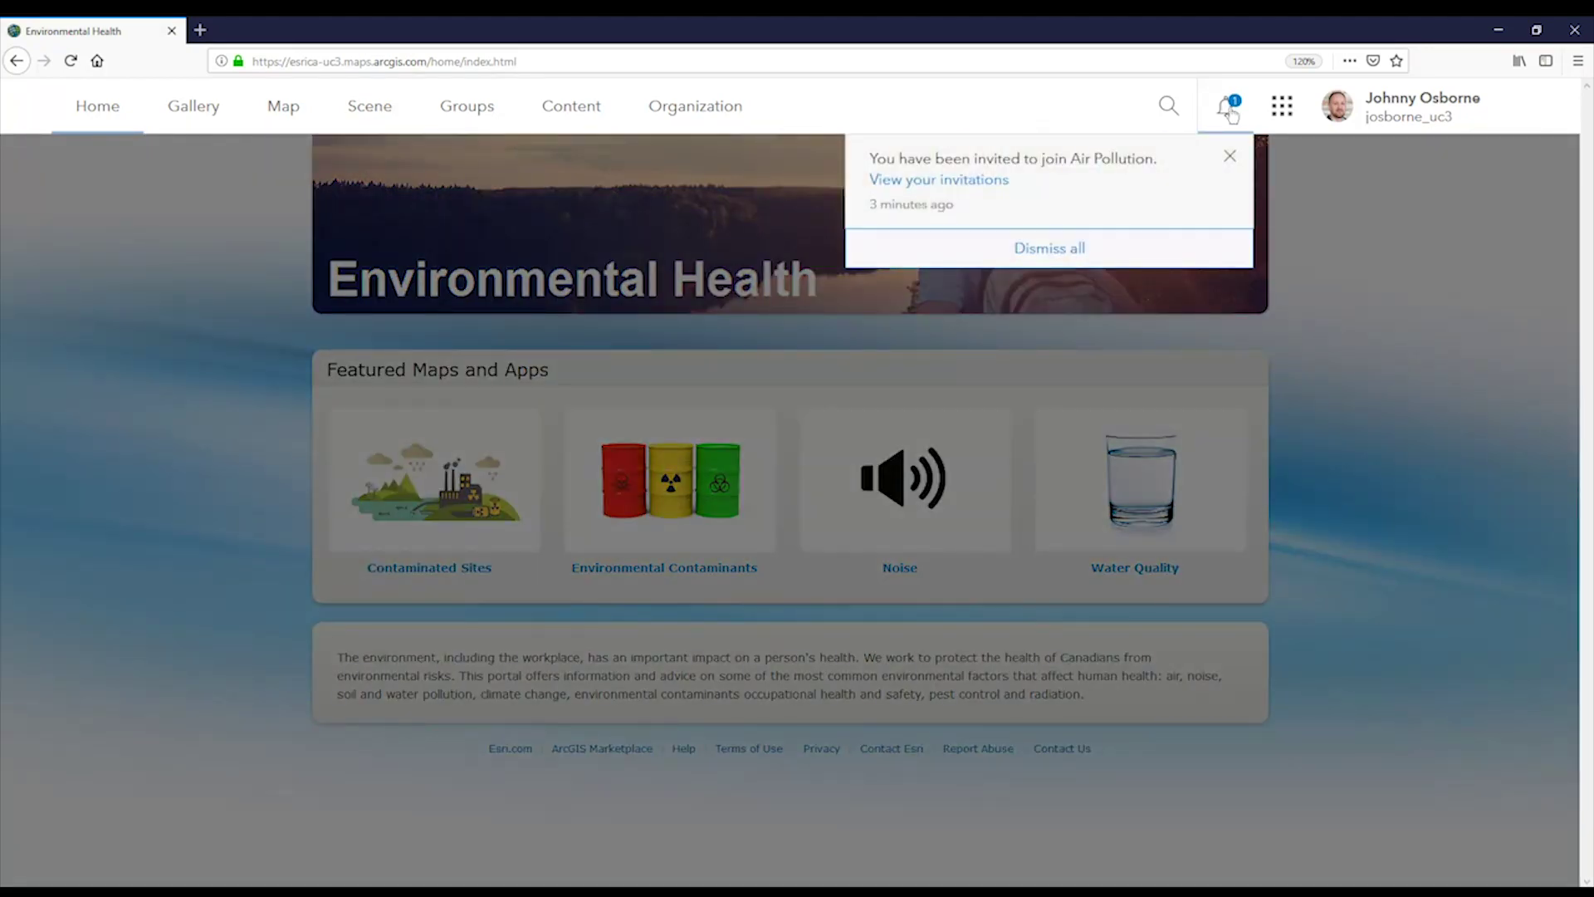
{"action": "left_click", "coordinate": [960, 181]}
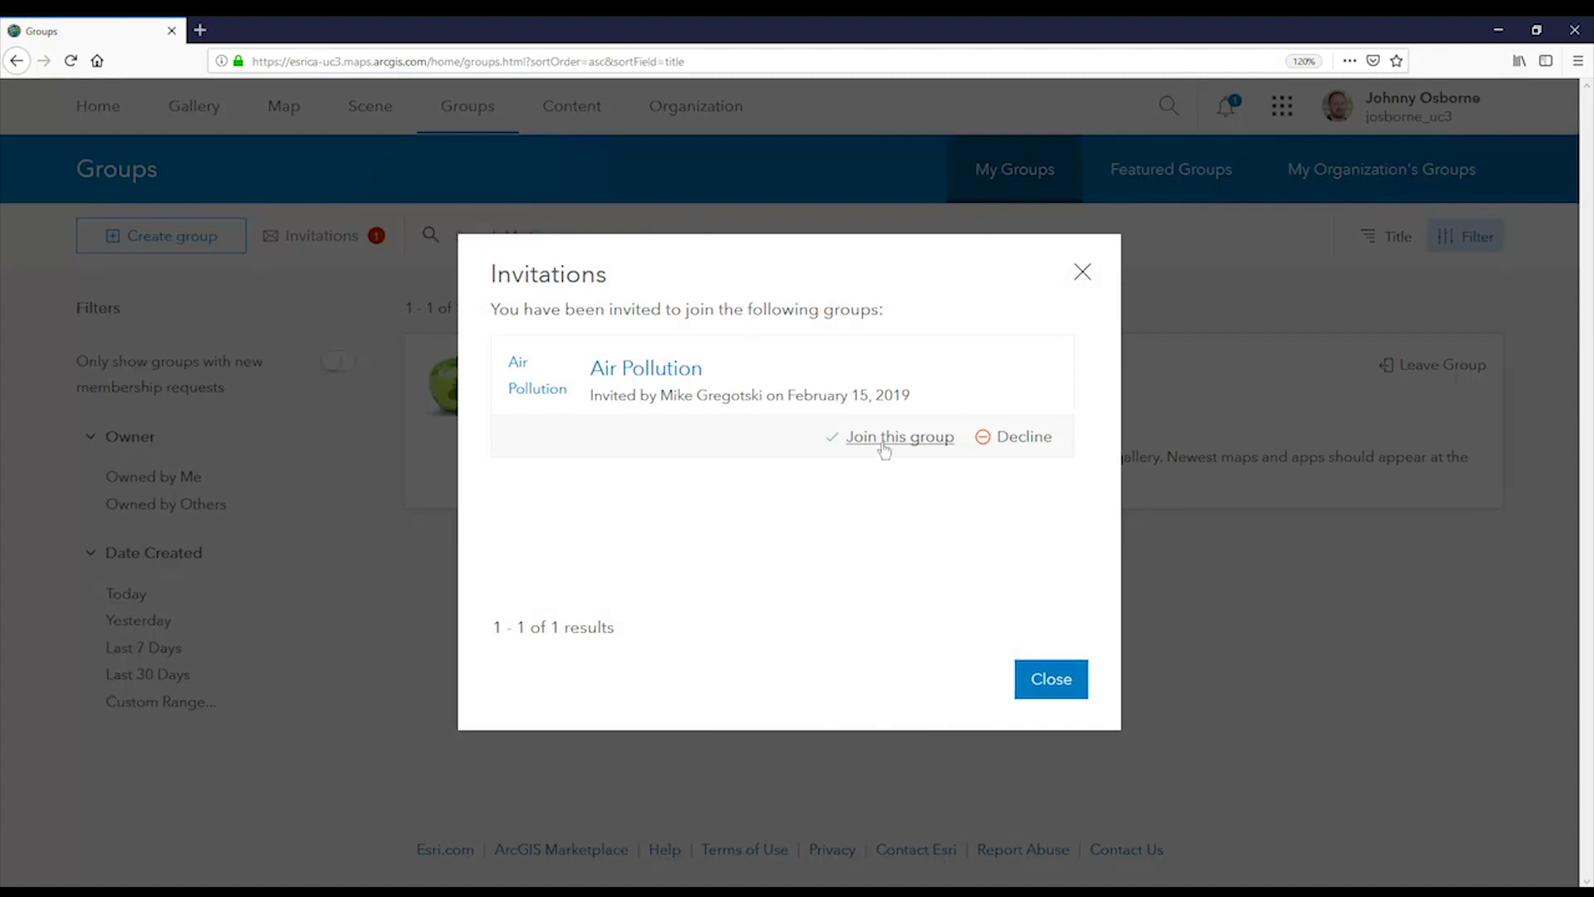
{"action": "left_click", "coordinate": [884, 449]}
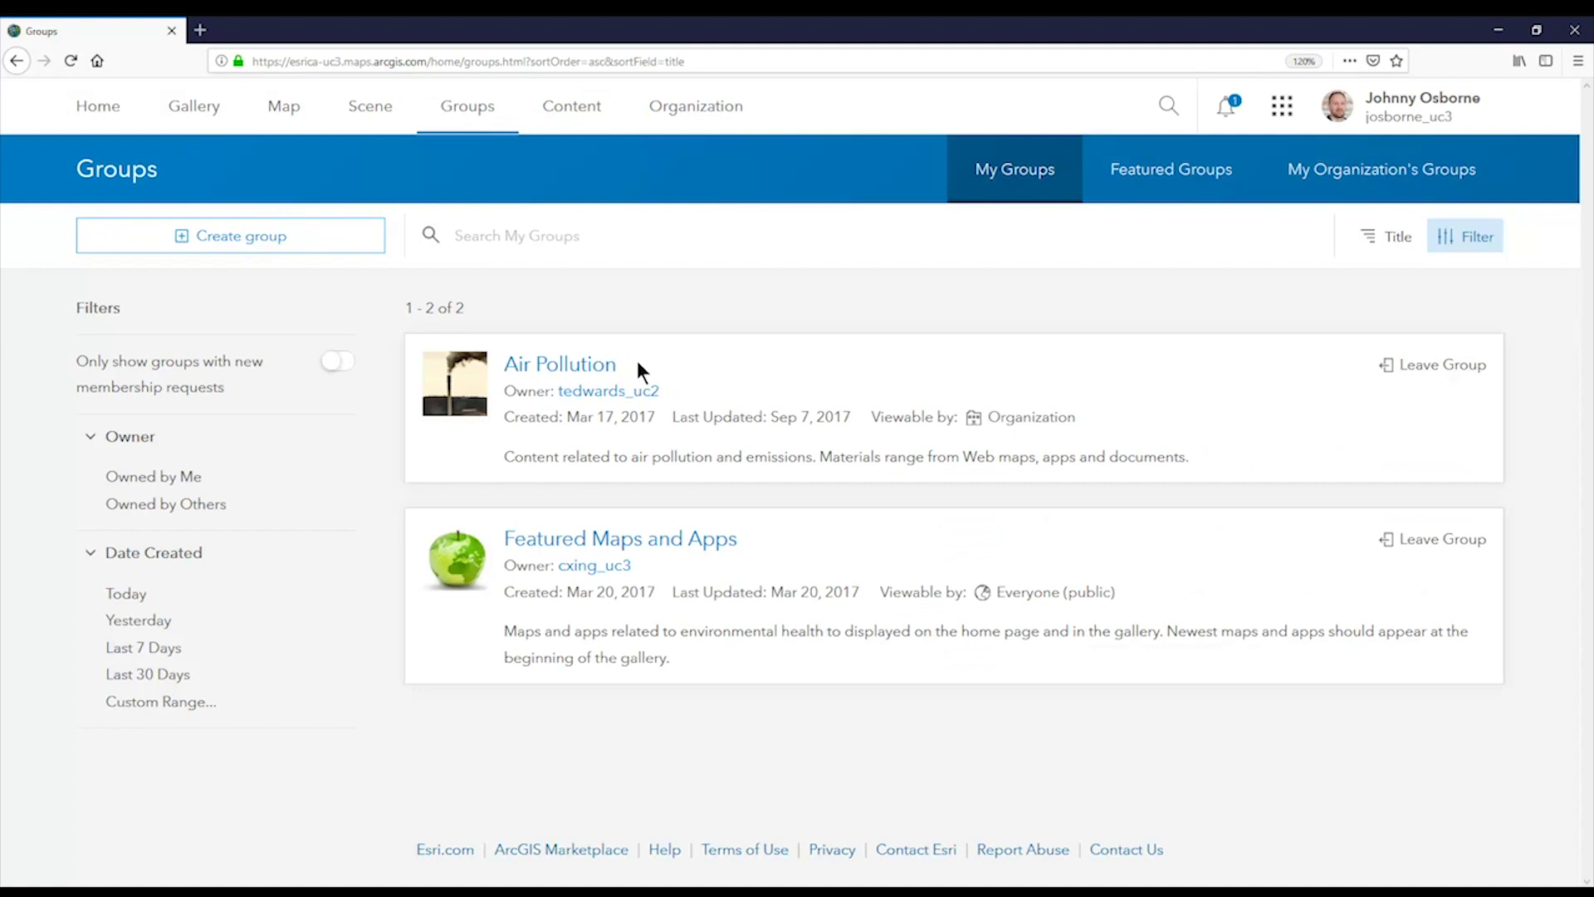
Add the Air Pollution group's EmissionFacilities_View item to a new map.
{"action": "left_click", "coordinate": [539, 365]}
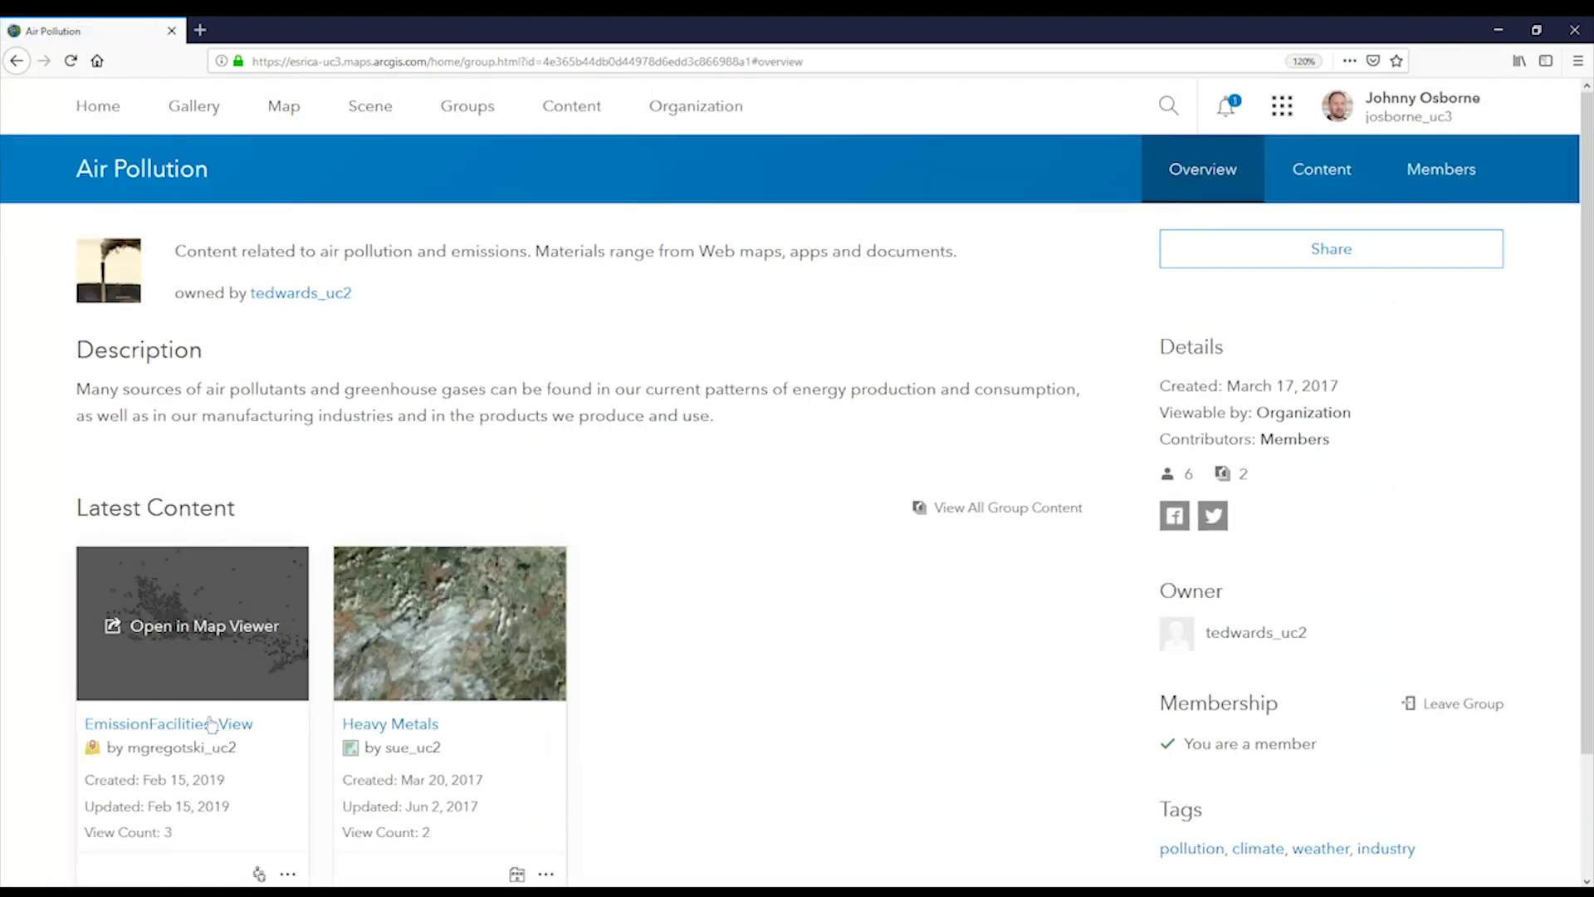
{"action": "mouse_move", "coordinate": [209, 688]}
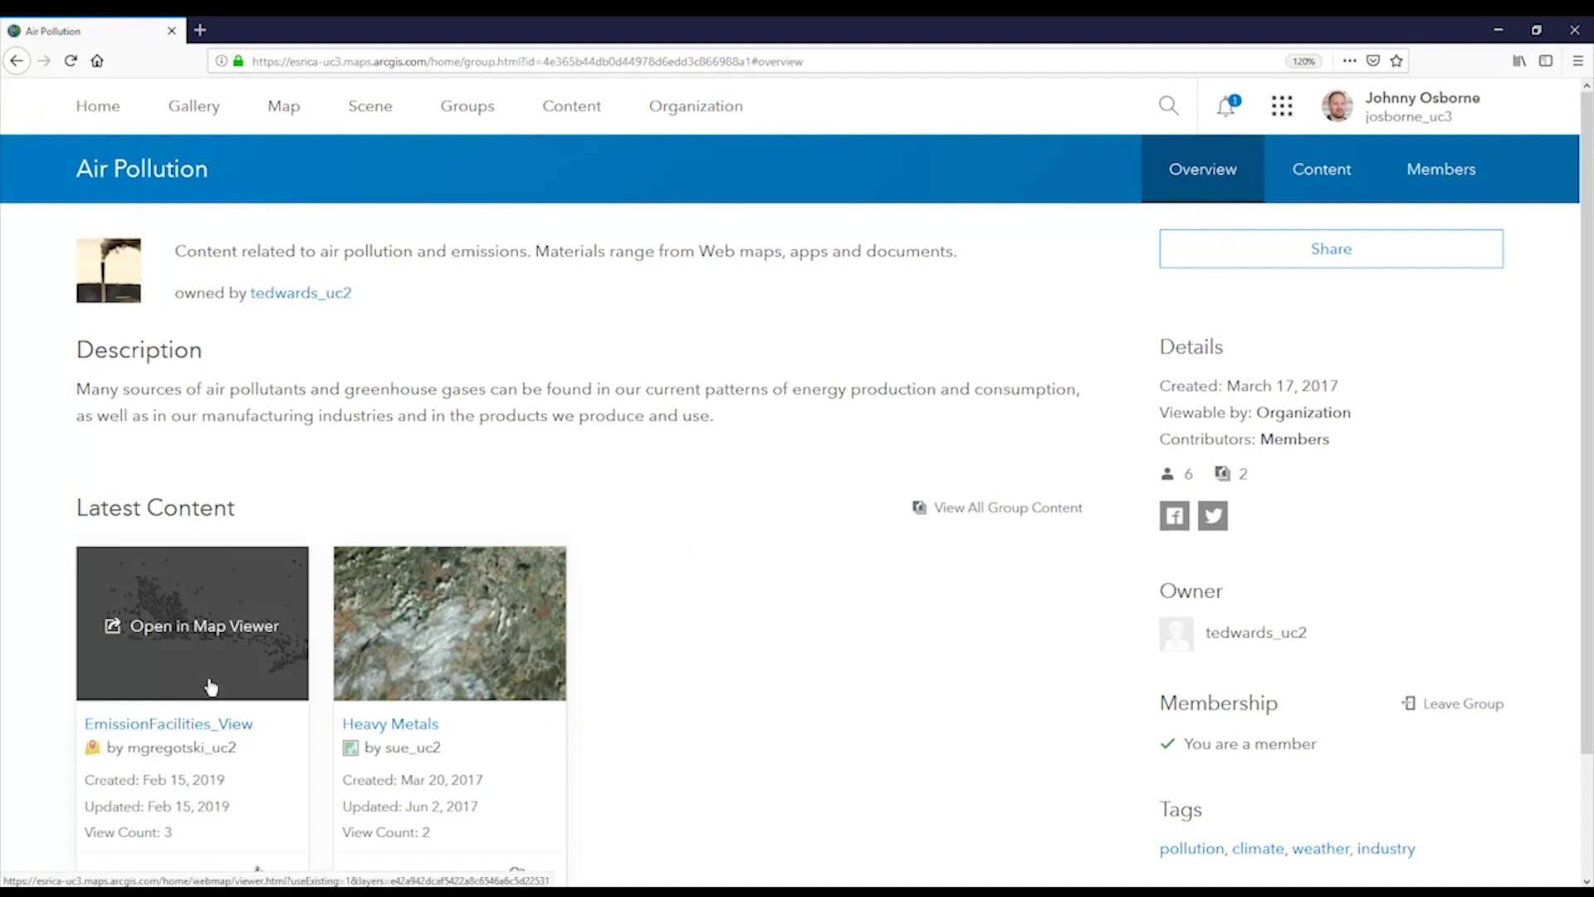
{"action": "scroll", "coordinate": [211, 686], "scroll_direction": "down", "scroll_amount": 3}
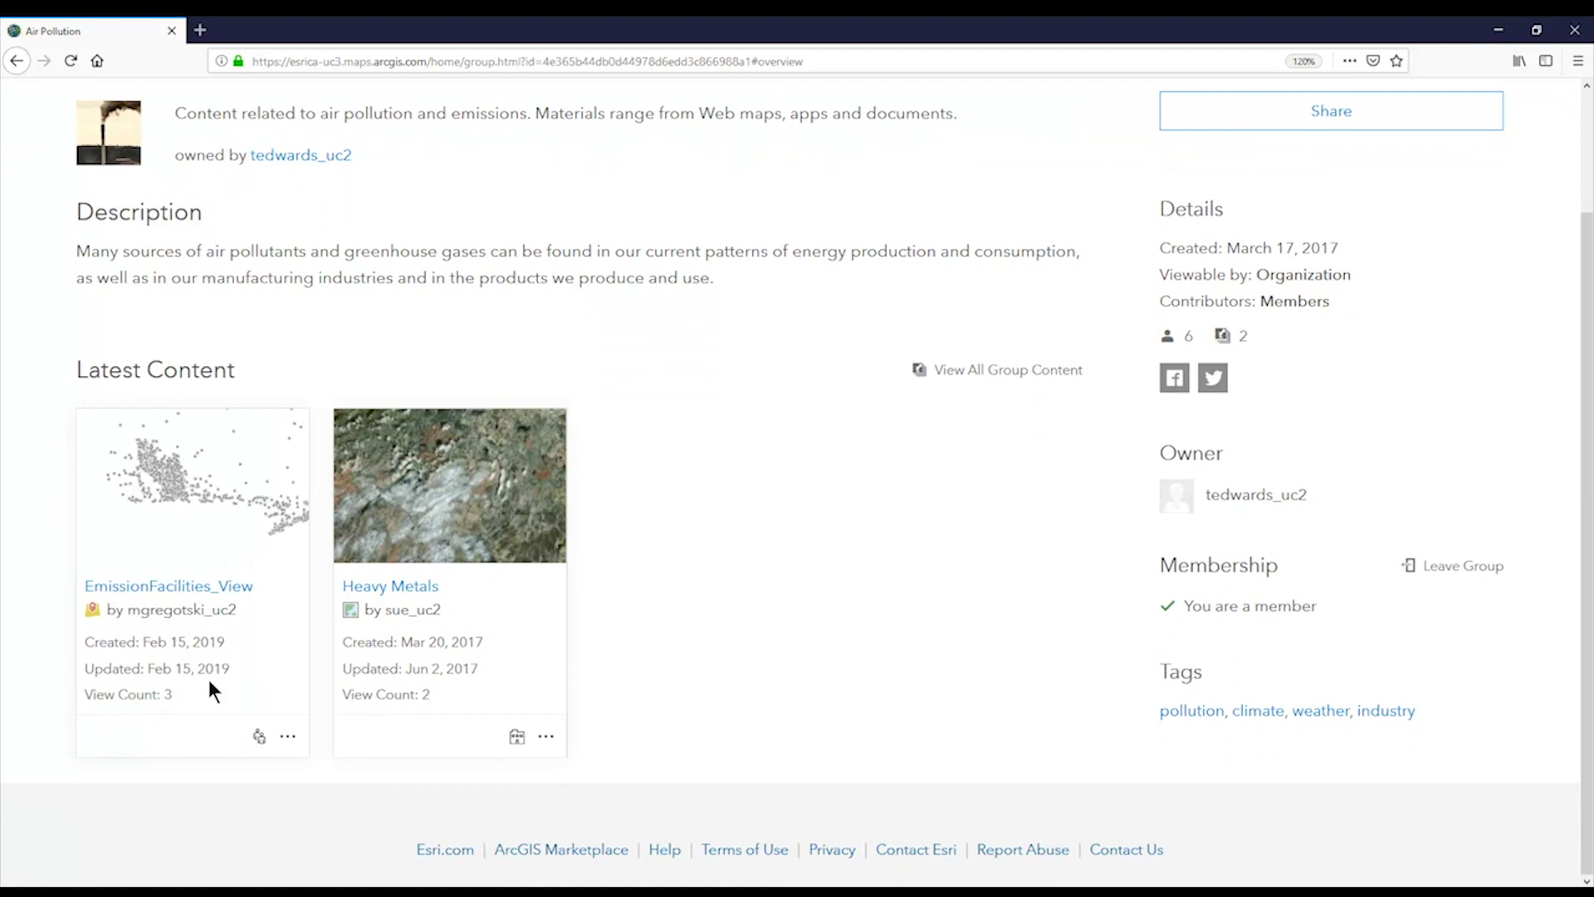
{"action": "left_click", "coordinate": [287, 737]}
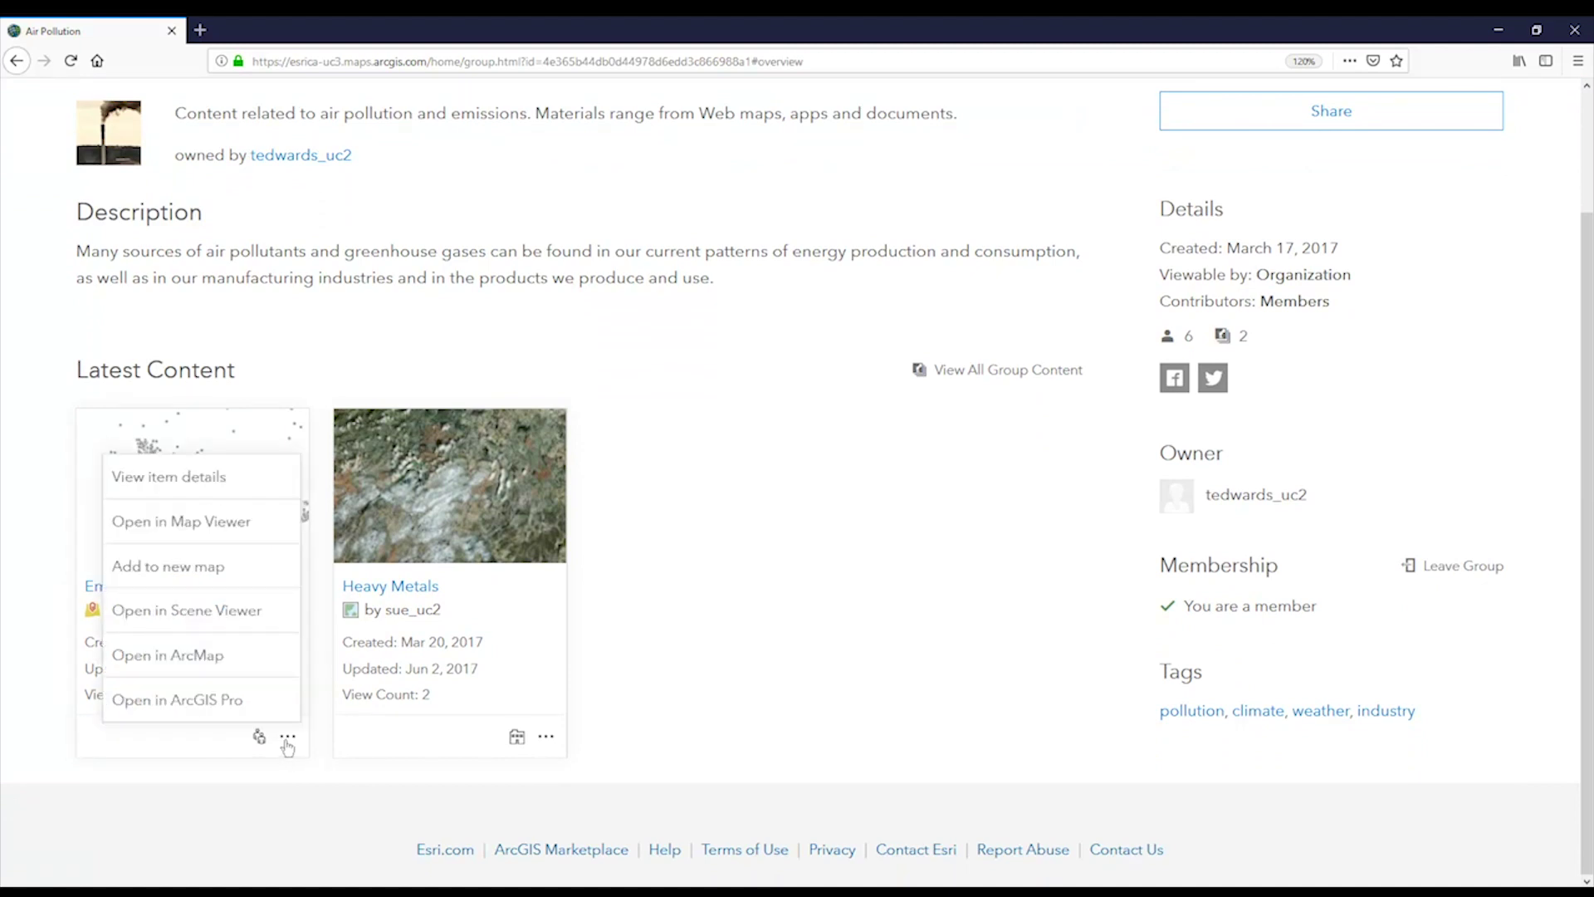
{"action": "left_click", "coordinate": [240, 586]}
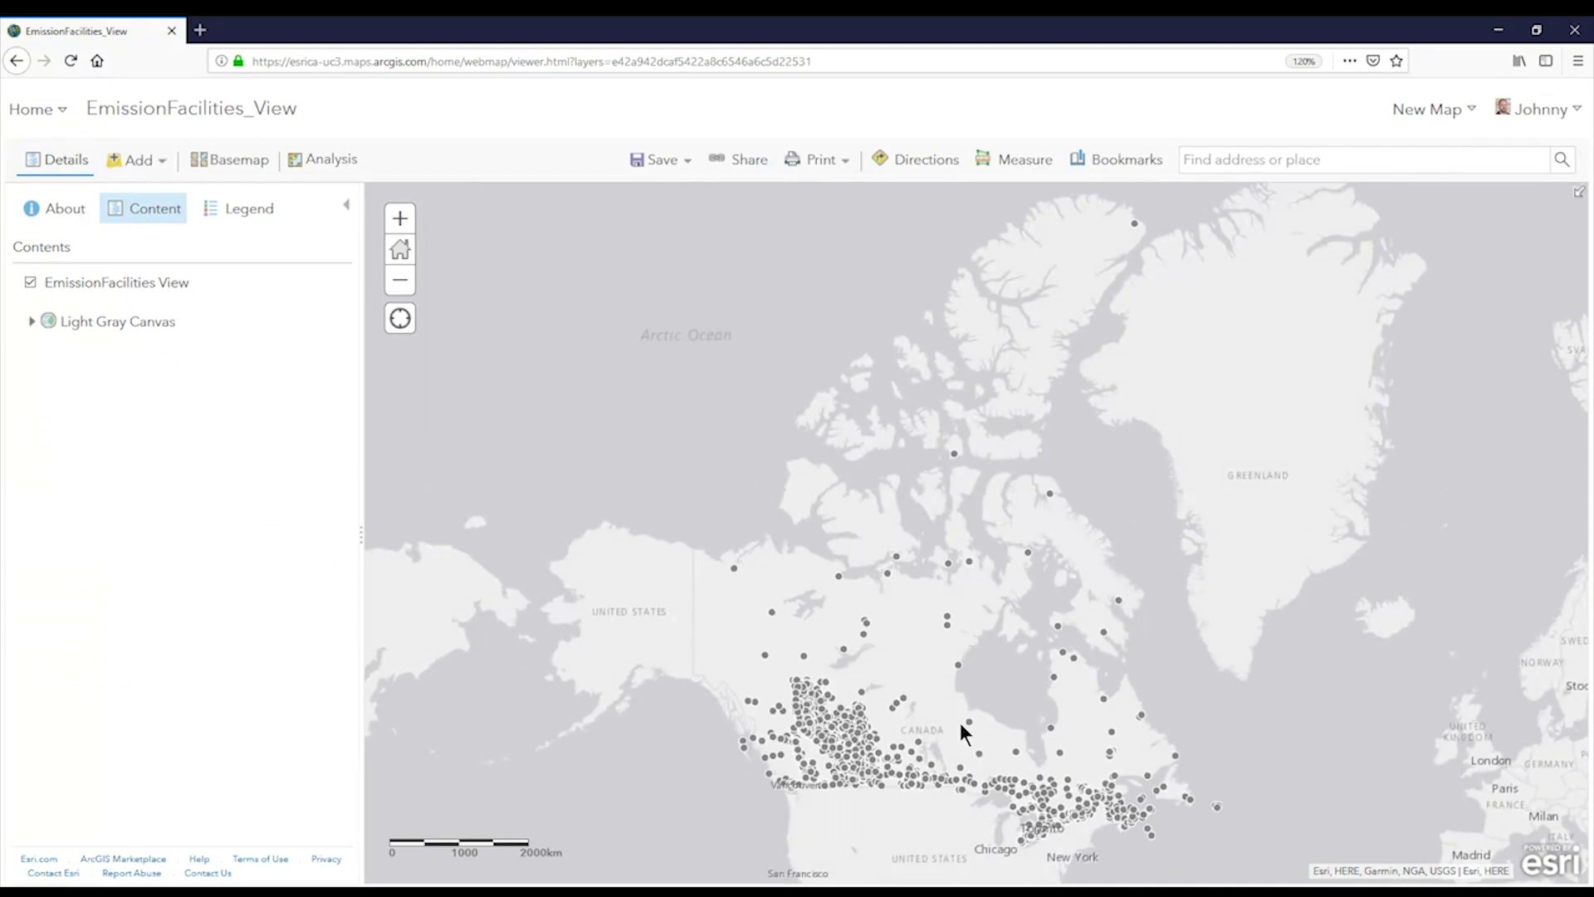
Recentre and zoom the map, then check a facility's emissions popup near Lake Winnipeg.
{"action": "left_click_drag", "start_coordinate": [953, 719], "coordinate": [928, 660]}
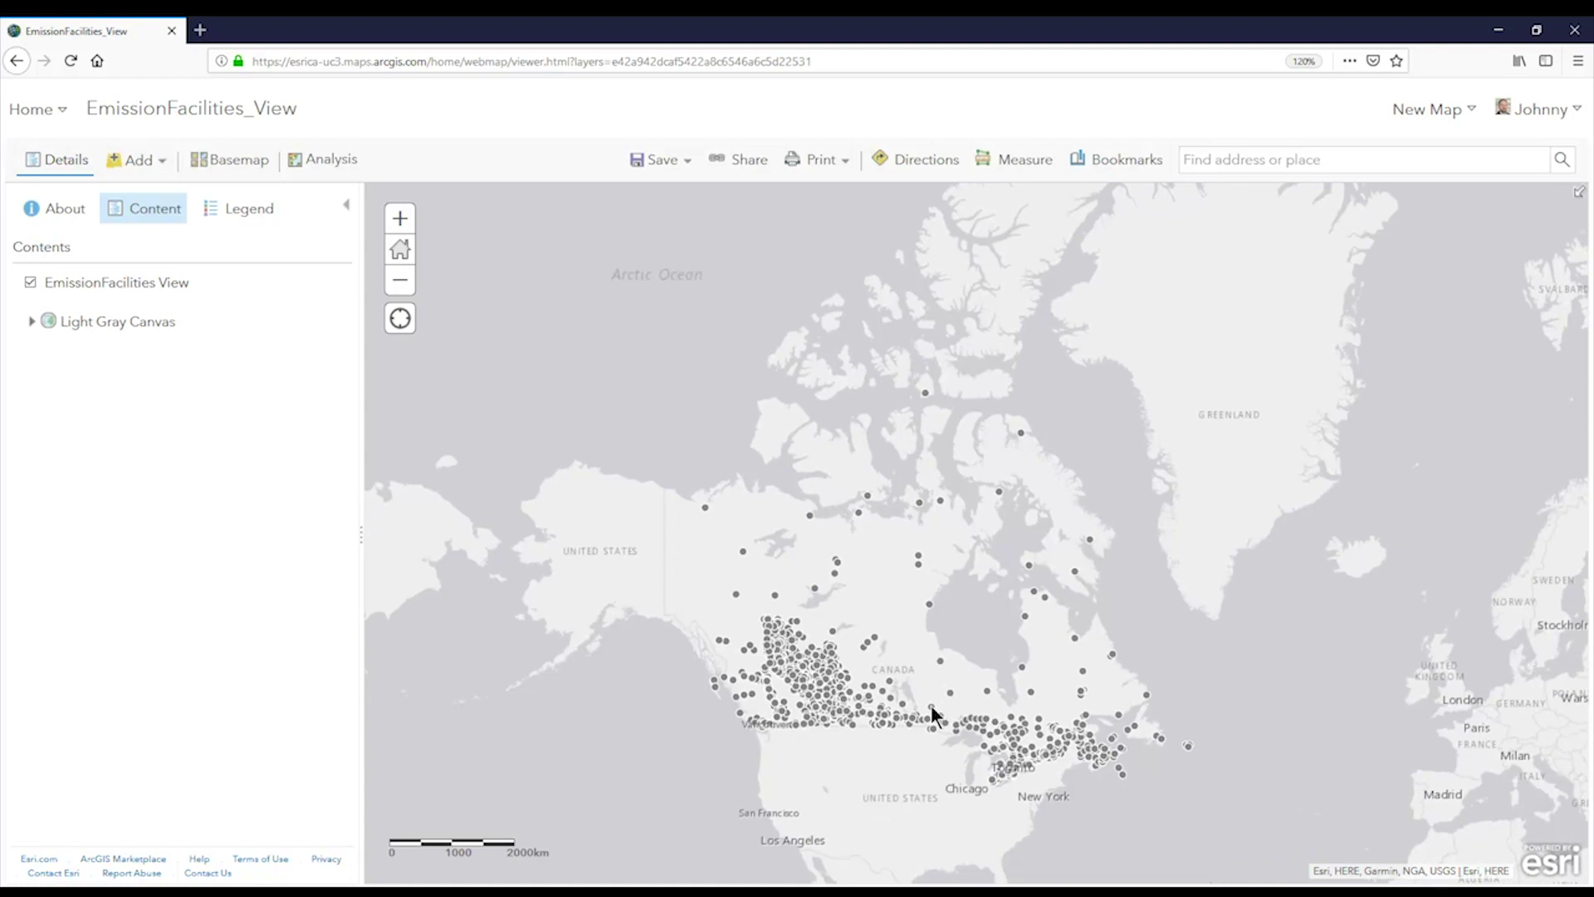
{"action": "scroll", "coordinate": [914, 712], "scroll_direction": "up", "scroll_amount": 1}
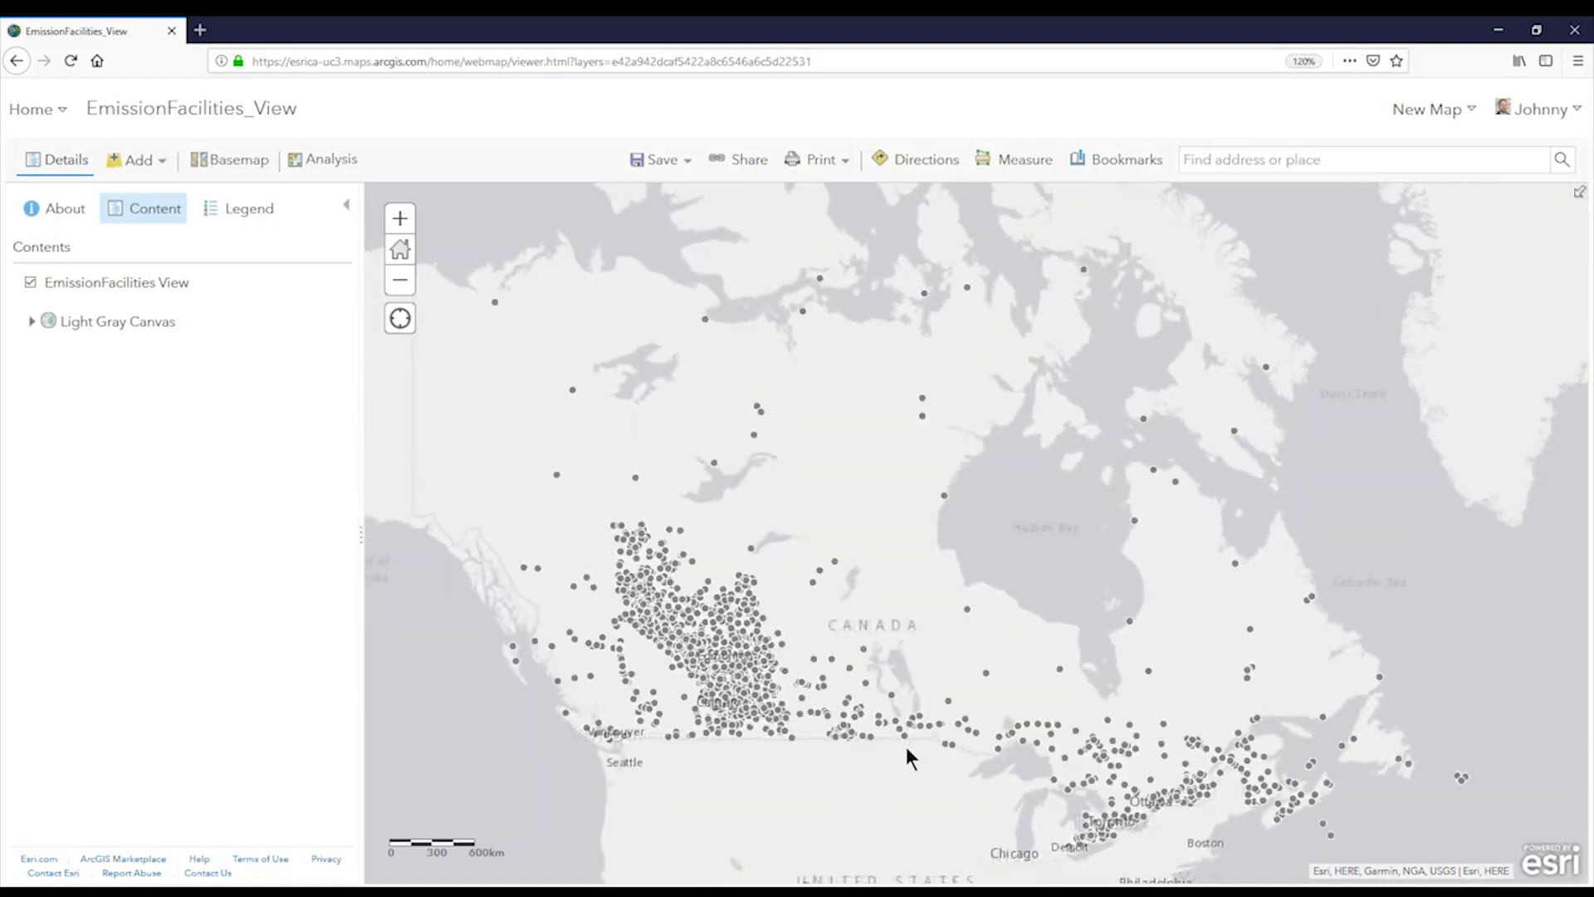
{"action": "scroll", "coordinate": [905, 745], "scroll_direction": "up", "scroll_amount": 1}
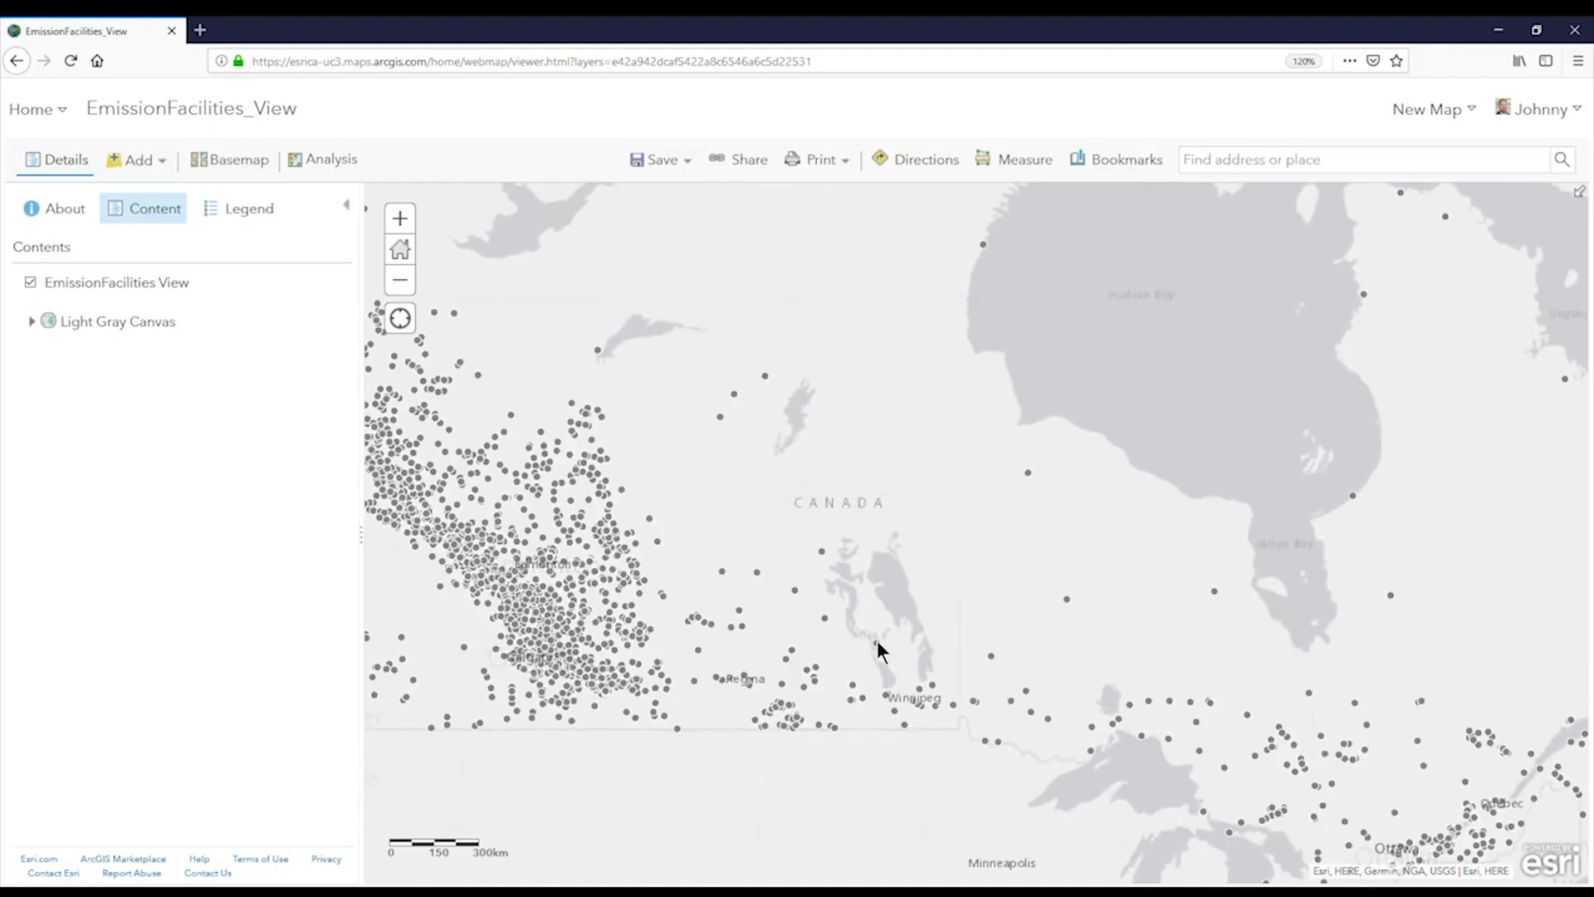
{"action": "left_click", "coordinate": [877, 641]}
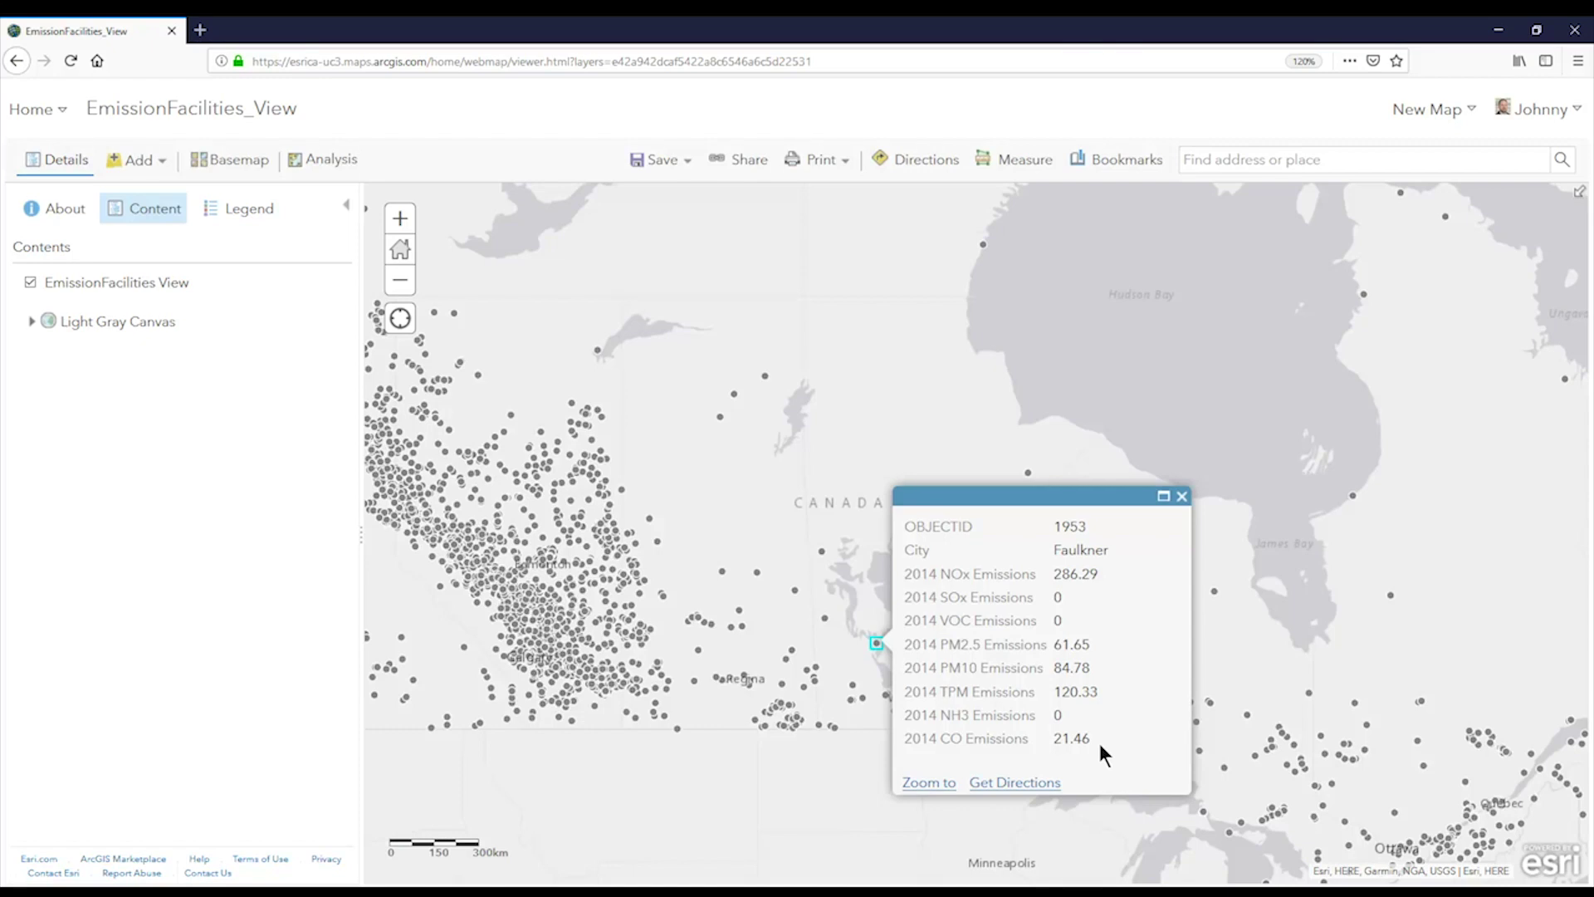
{"action": "left_click", "coordinate": [1182, 497]}
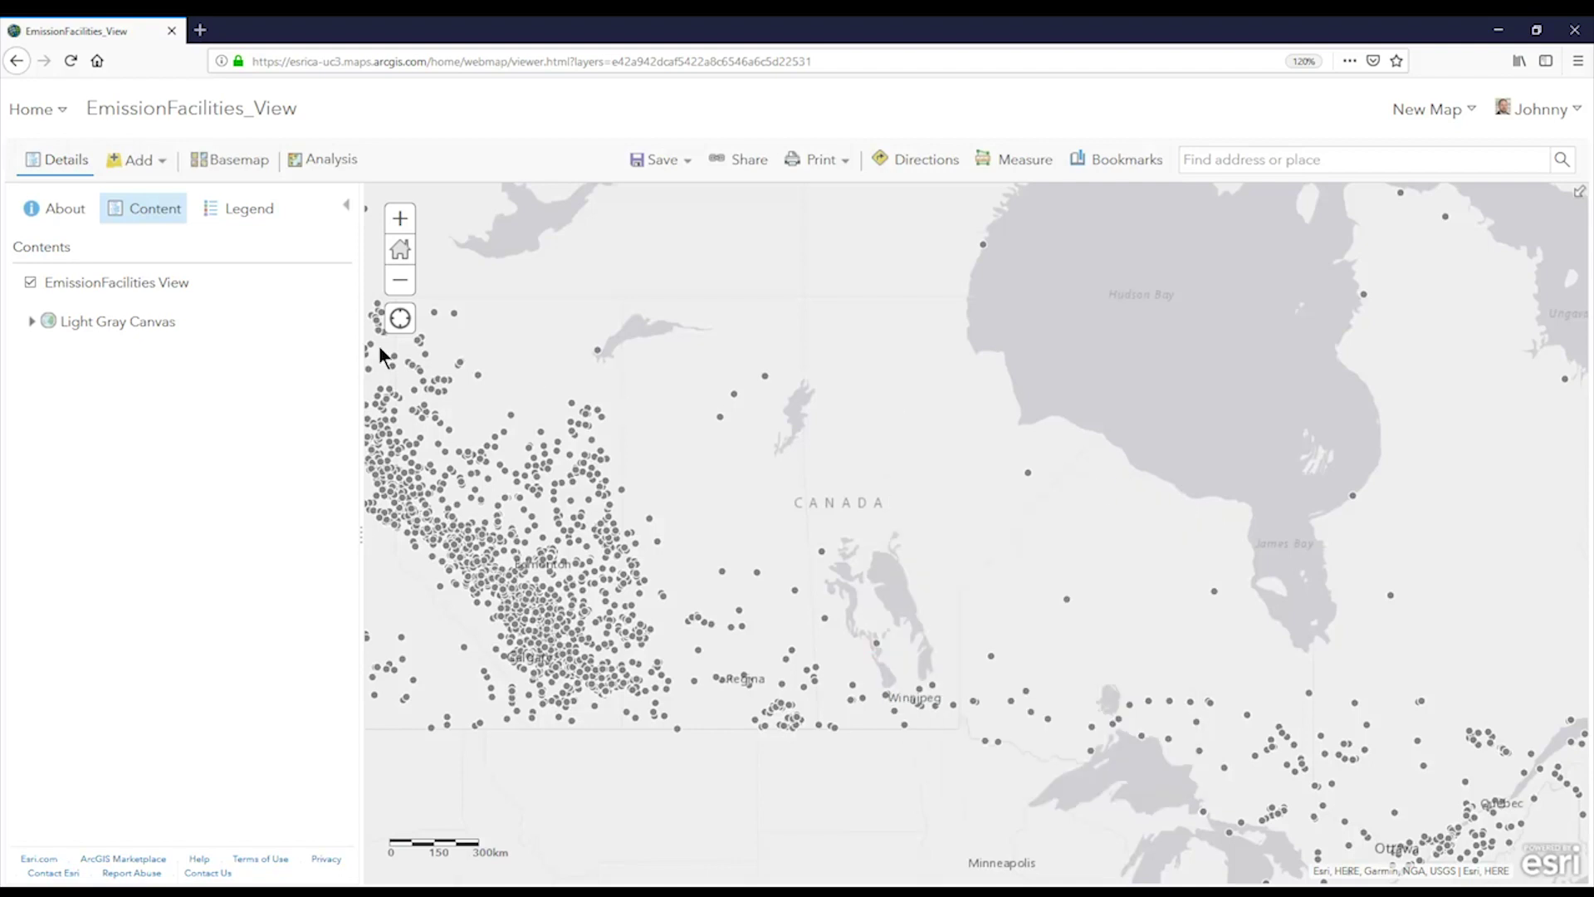
Choose New Expression as the style attribute for EmissionFacilities_View.
{"action": "mouse_move", "coordinate": [124, 309]}
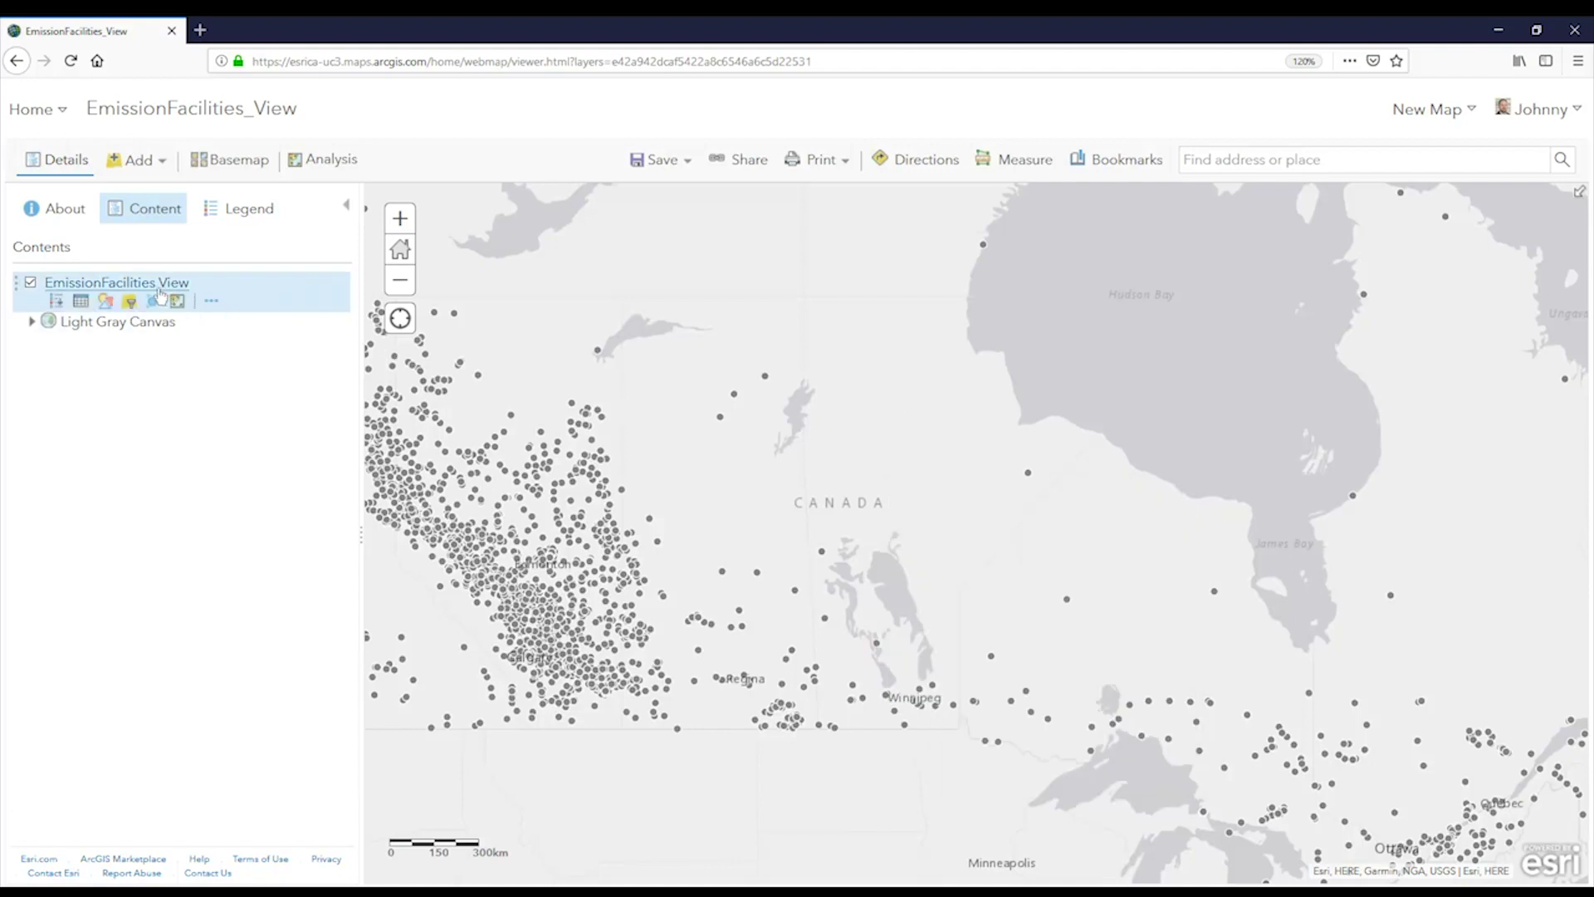
{"action": "left_click", "coordinate": [107, 301]}
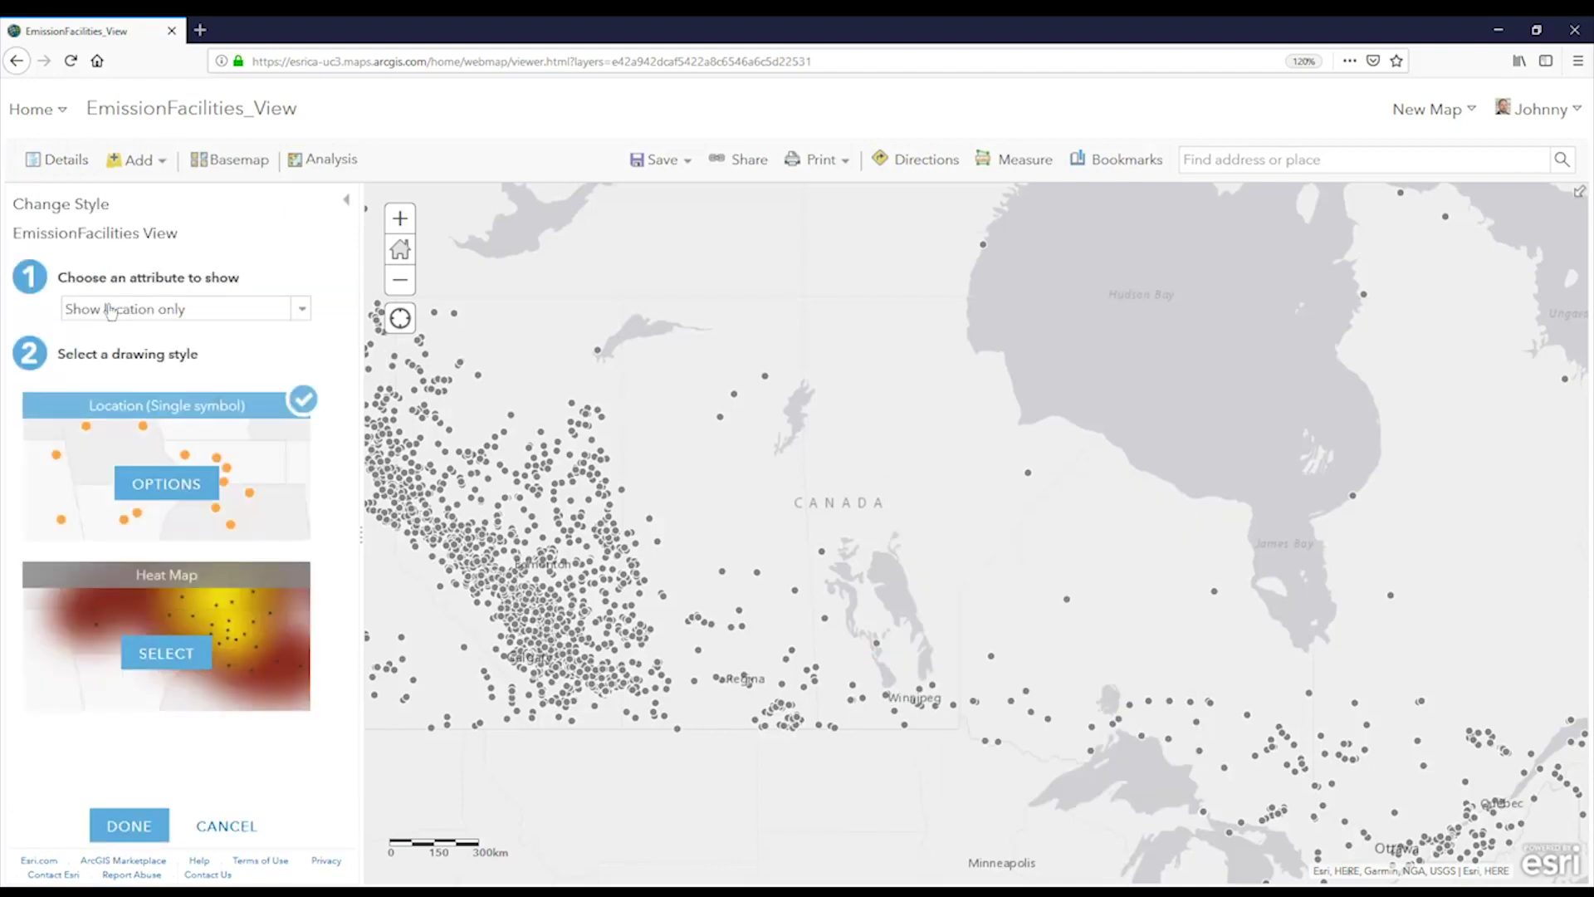
{"action": "left_click", "coordinate": [300, 310]}
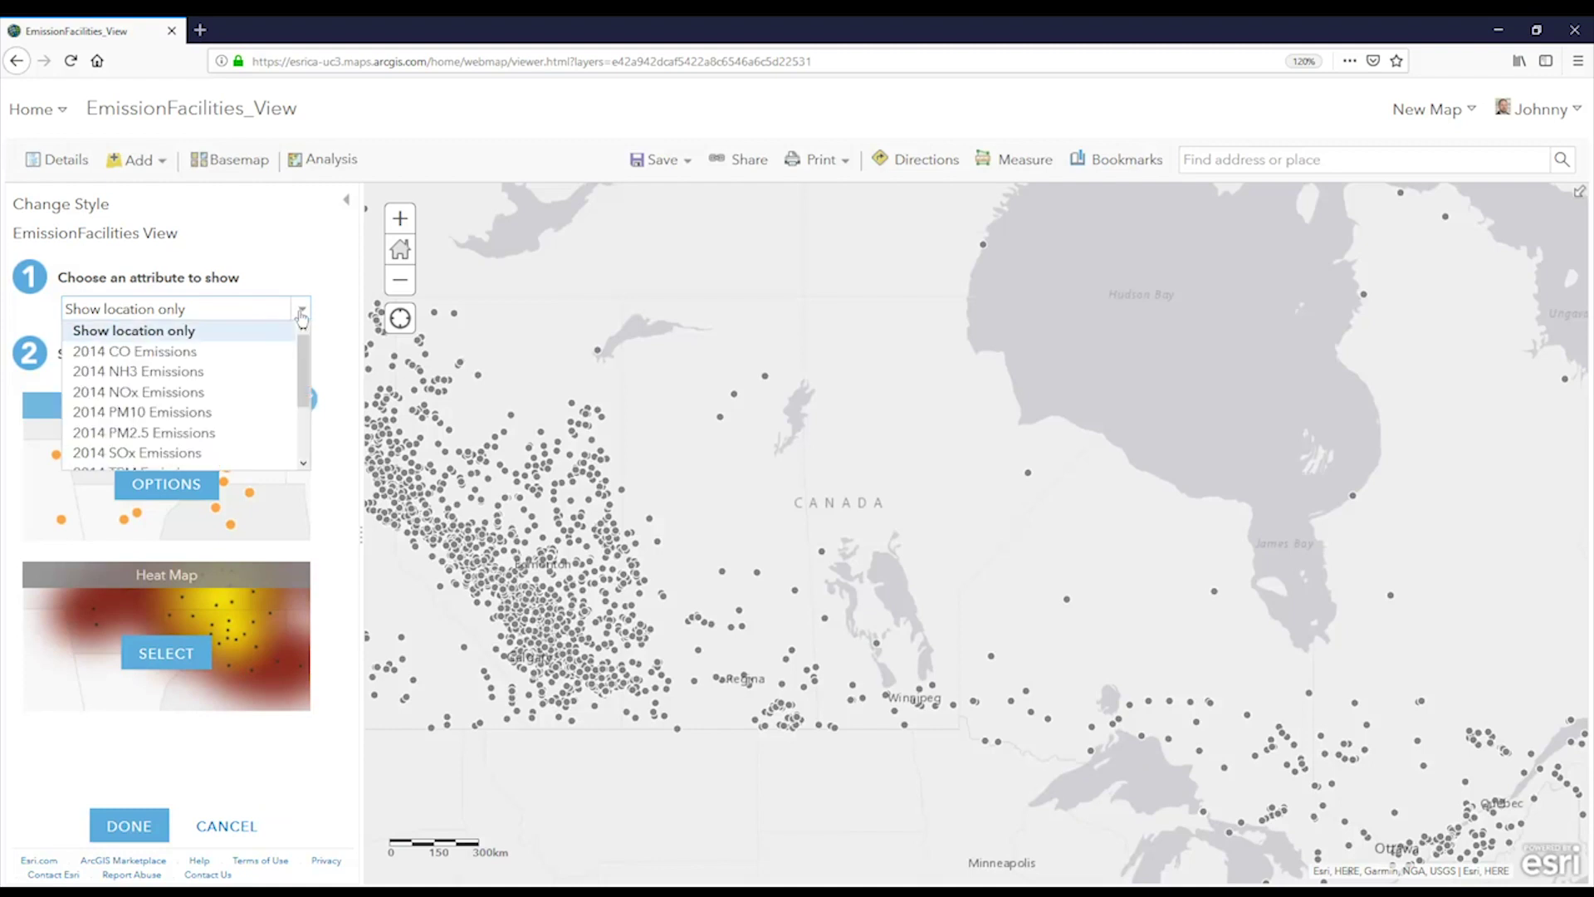
{"action": "left_click_drag", "start_coordinate": [306, 362], "coordinate": [310, 414]}
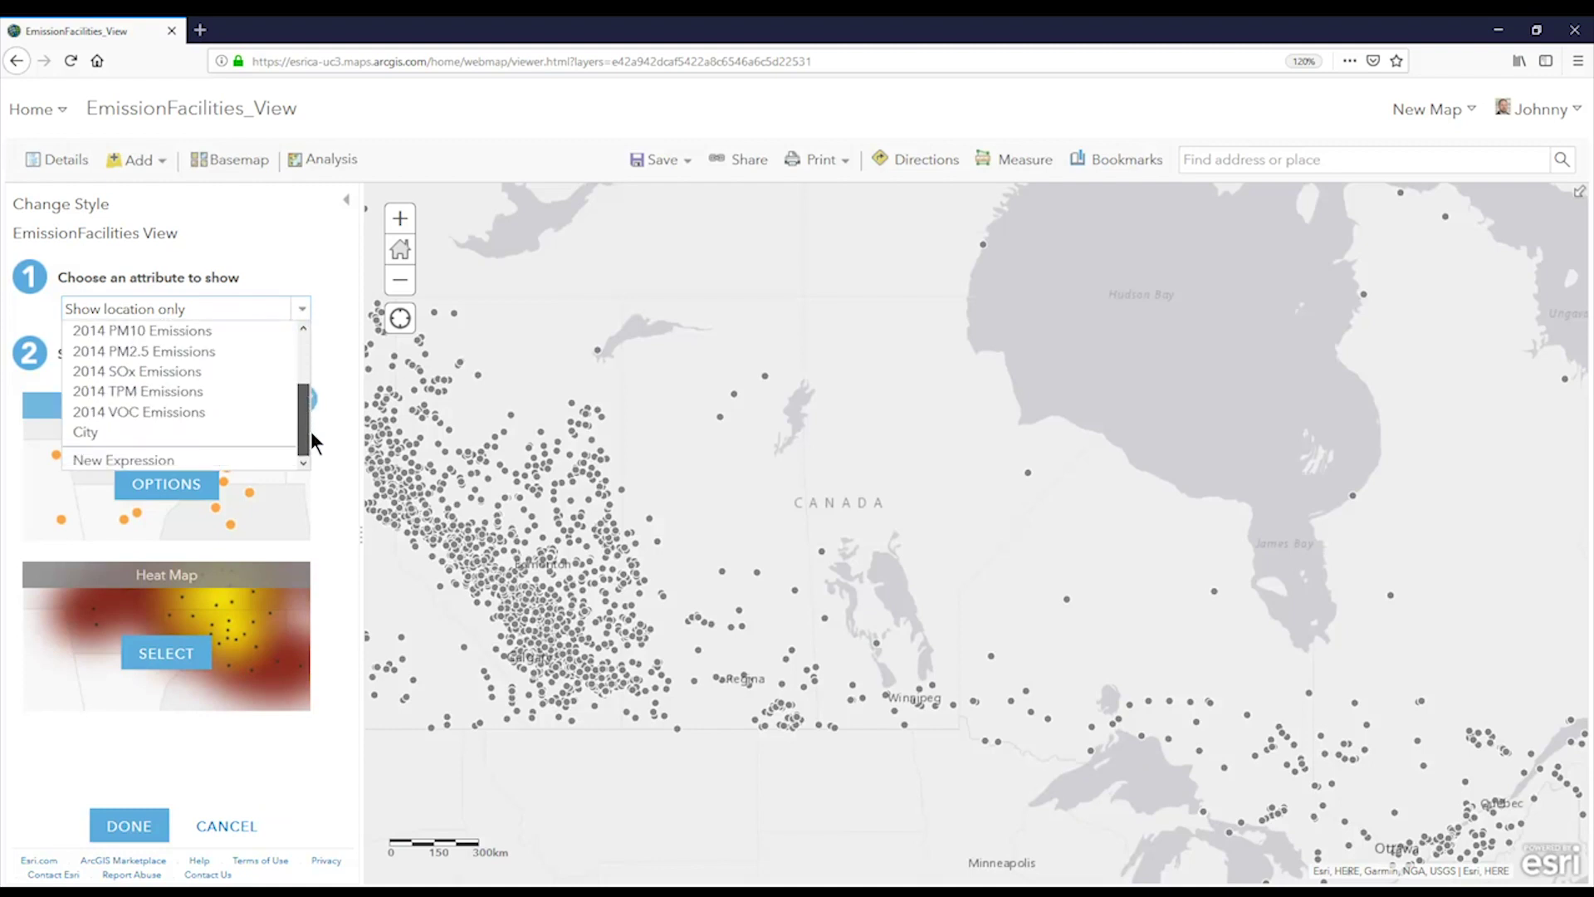
{"action": "left_click", "coordinate": [88, 462]}
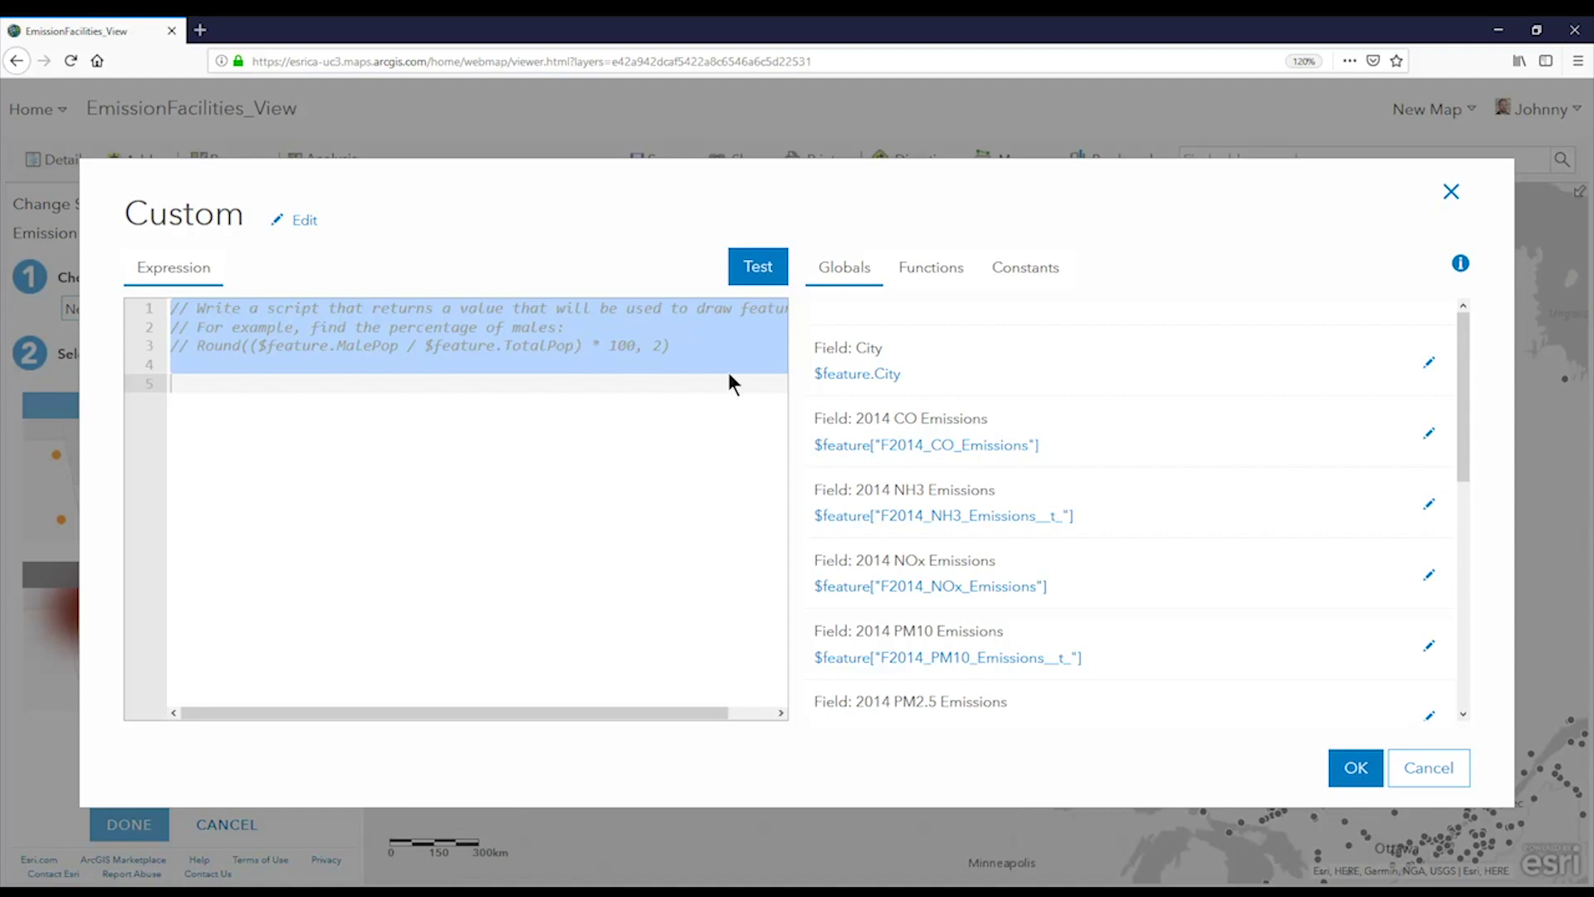
Insert $feature.City and test it, returning Calgary.
{"action": "mouse_move", "coordinate": [1466, 390]}
{"action": "left_mouse_down"}
{"action": "mouse_move", "coordinate": [1554, 652]}
{"action": "mouse_move", "coordinate": [1501, 520]}
{"action": "mouse_move", "coordinate": [1483, 370]}
{"action": "left_mouse_up"}
{"action": "left_click", "coordinate": [858, 374]}
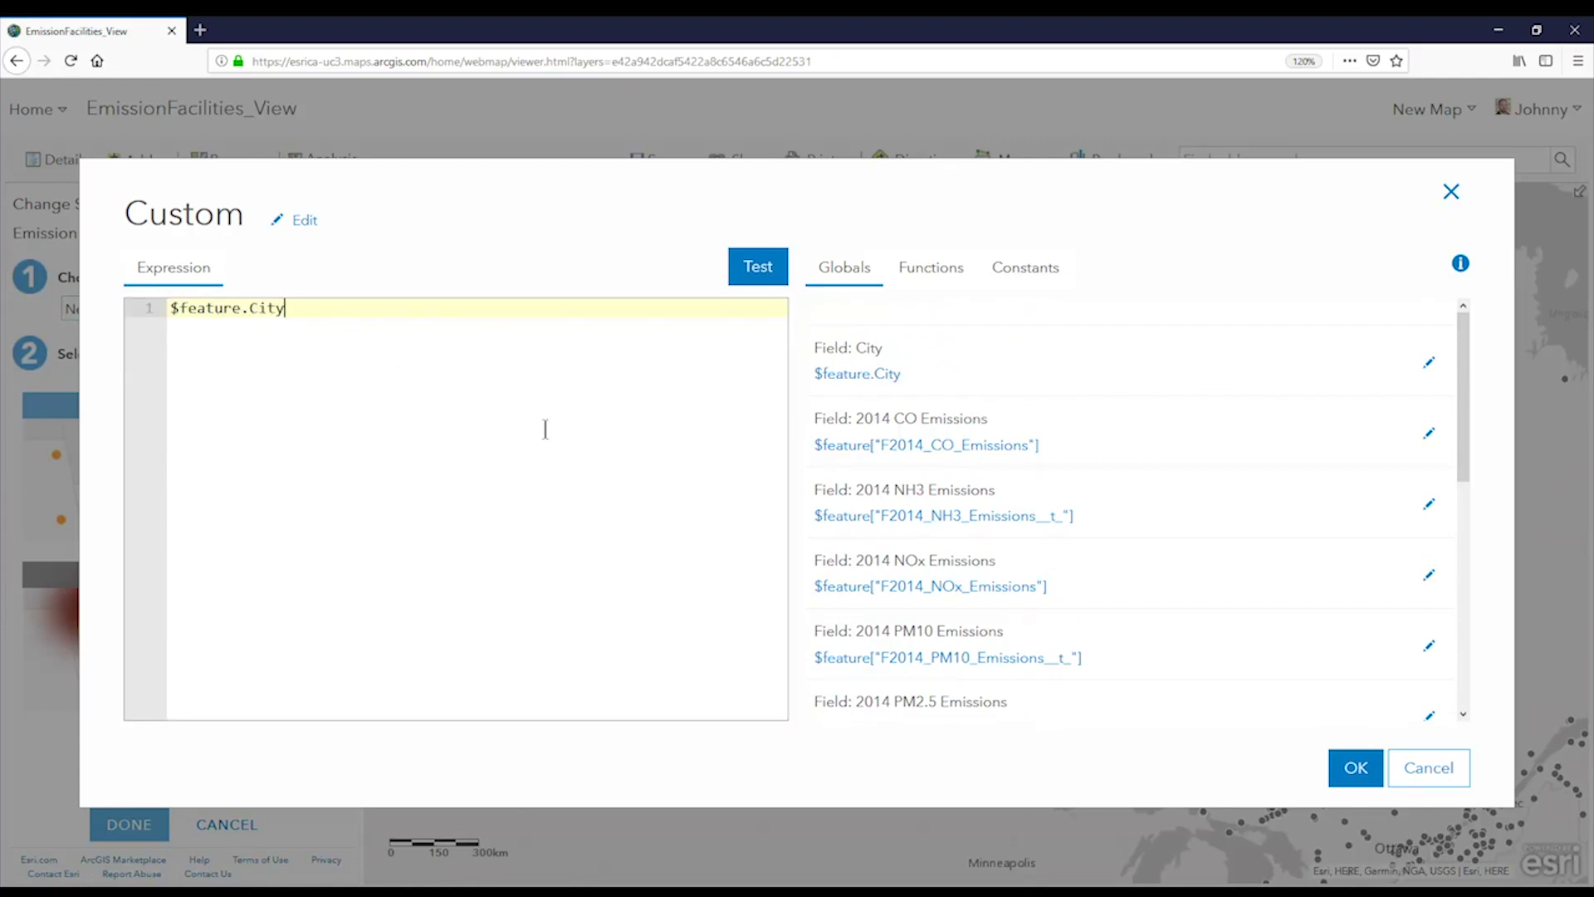
{"action": "left_click", "coordinate": [762, 282]}
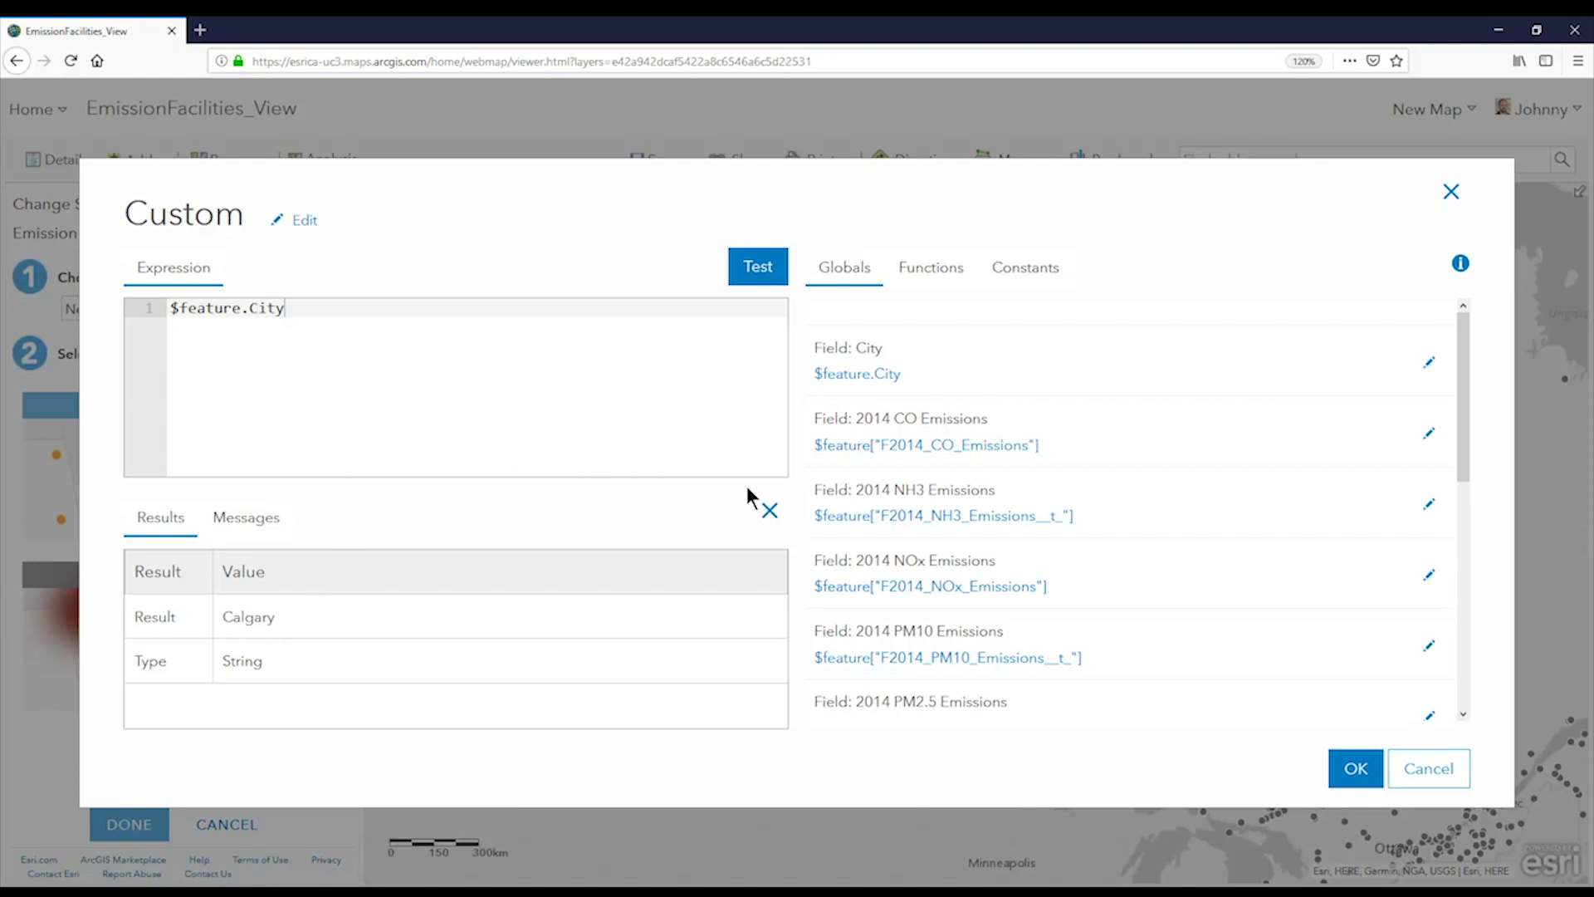
Clear the City expression and bring up the saved Arcade script in Notepad.
{"action": "triple_click", "coordinate": [262, 307]}
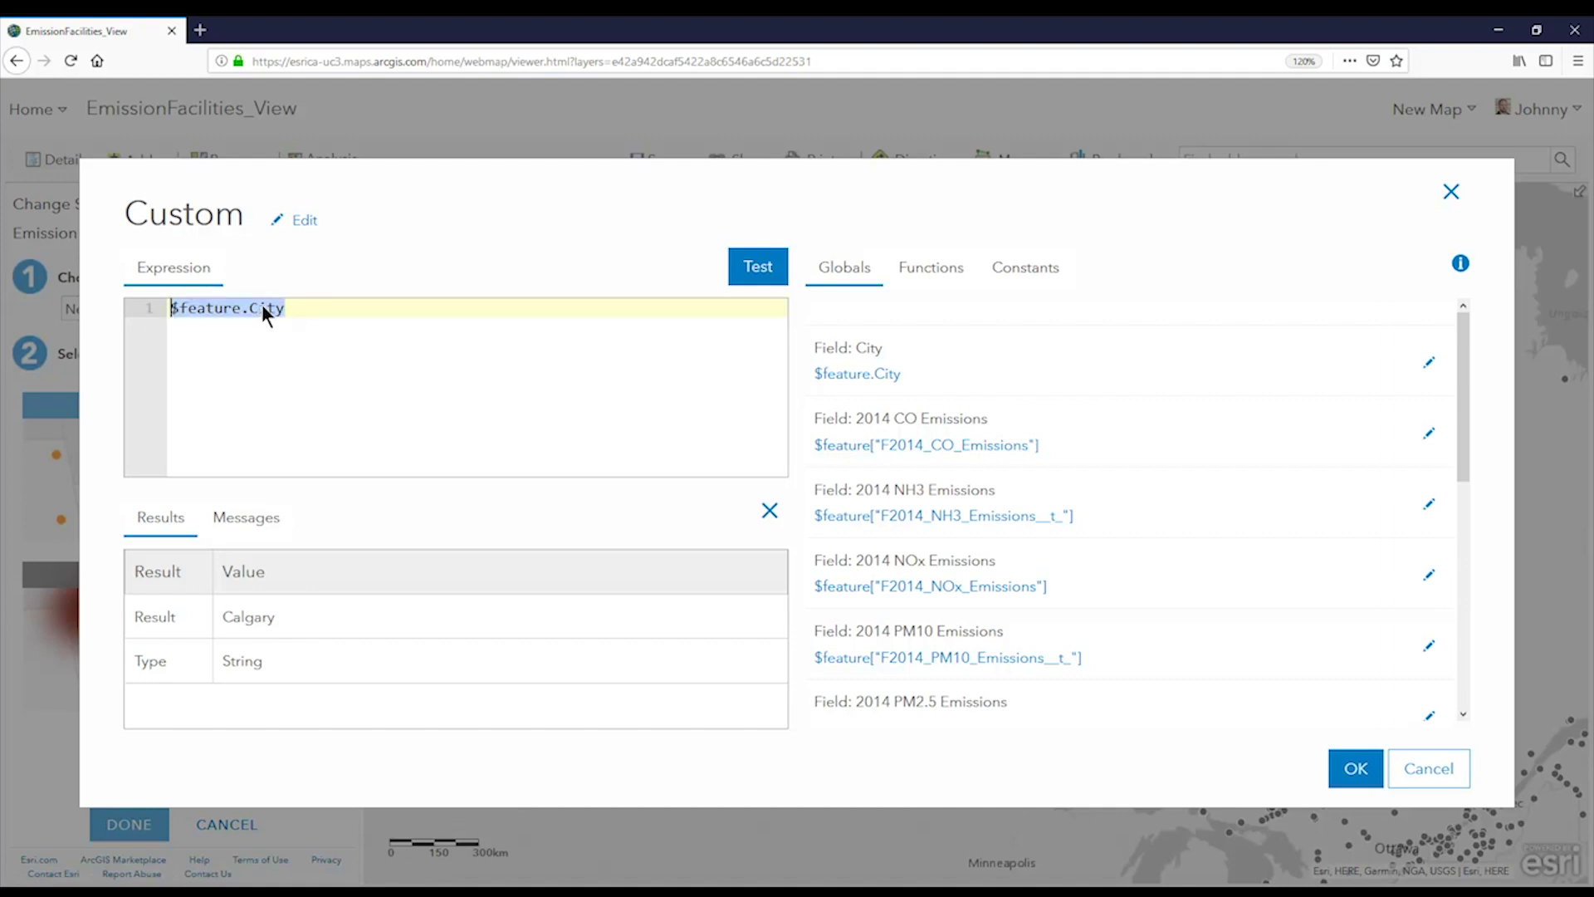
{"action": "key", "text": "BackSpace"}
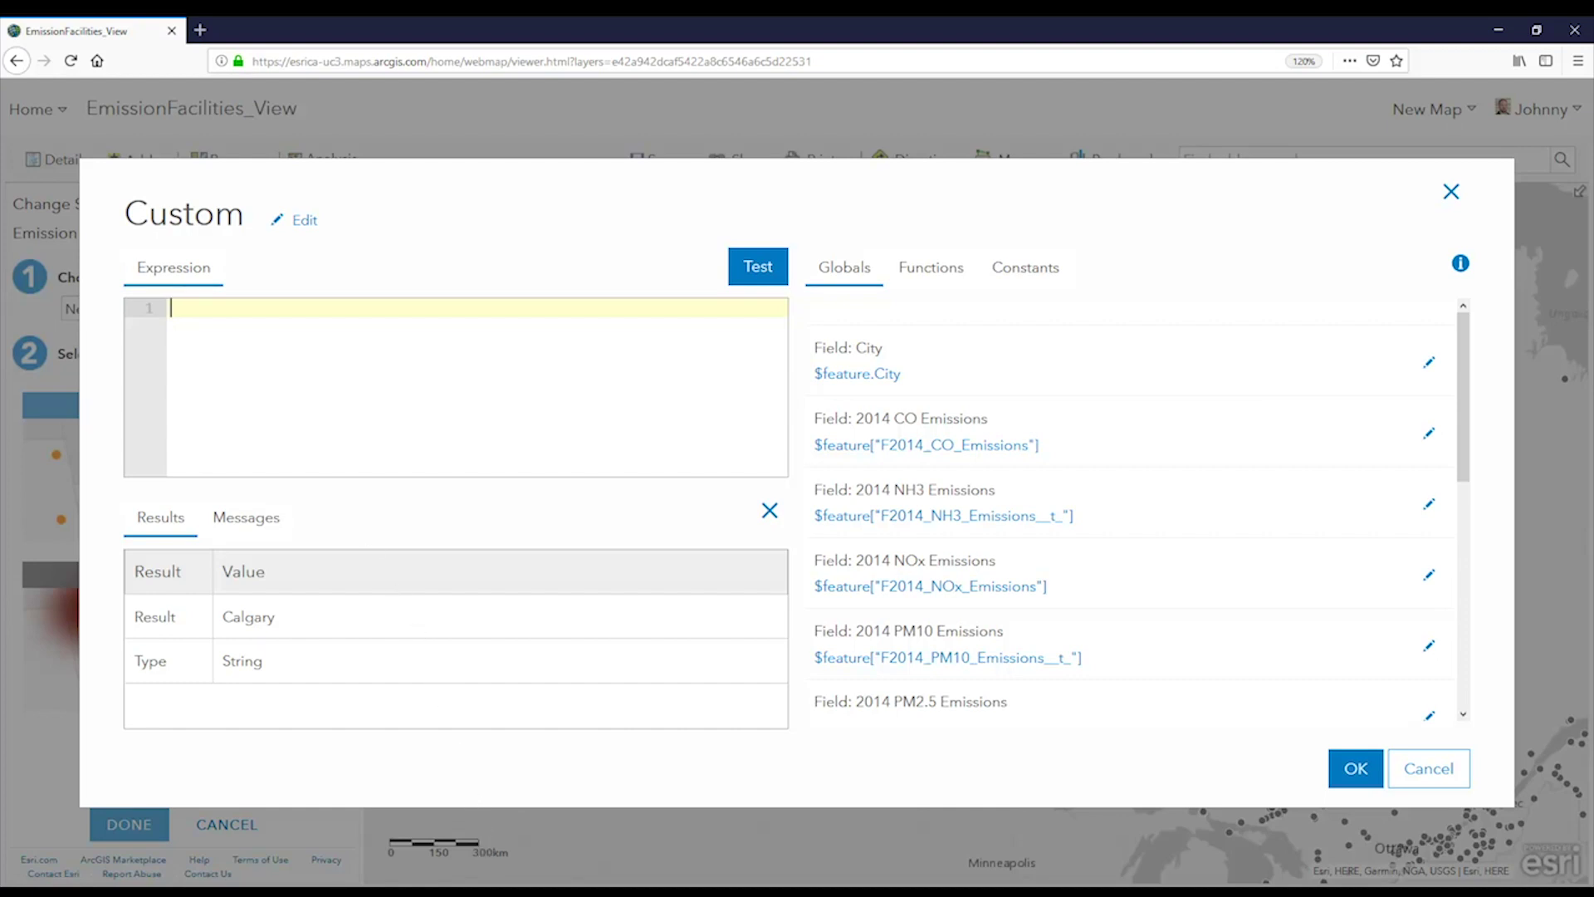
{"action": "key", "text": "alt+Tab"}
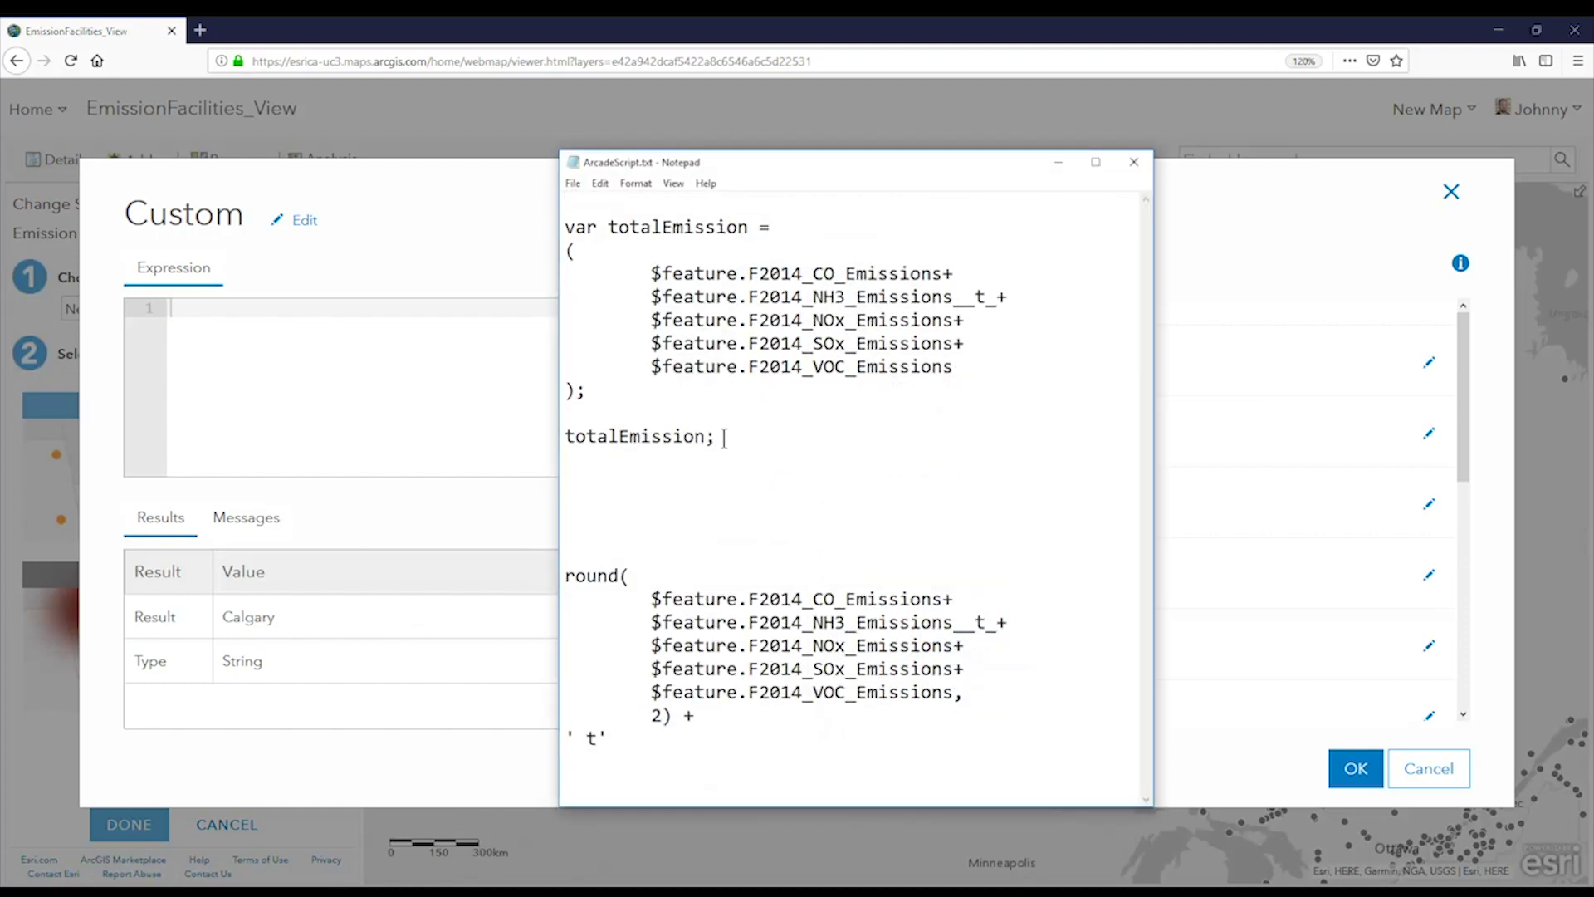
Copy the totalEmission script from Notepad into the empty Arcade expression.
{"action": "left_click_drag", "start_coordinate": [724, 437], "coordinate": [563, 224]}
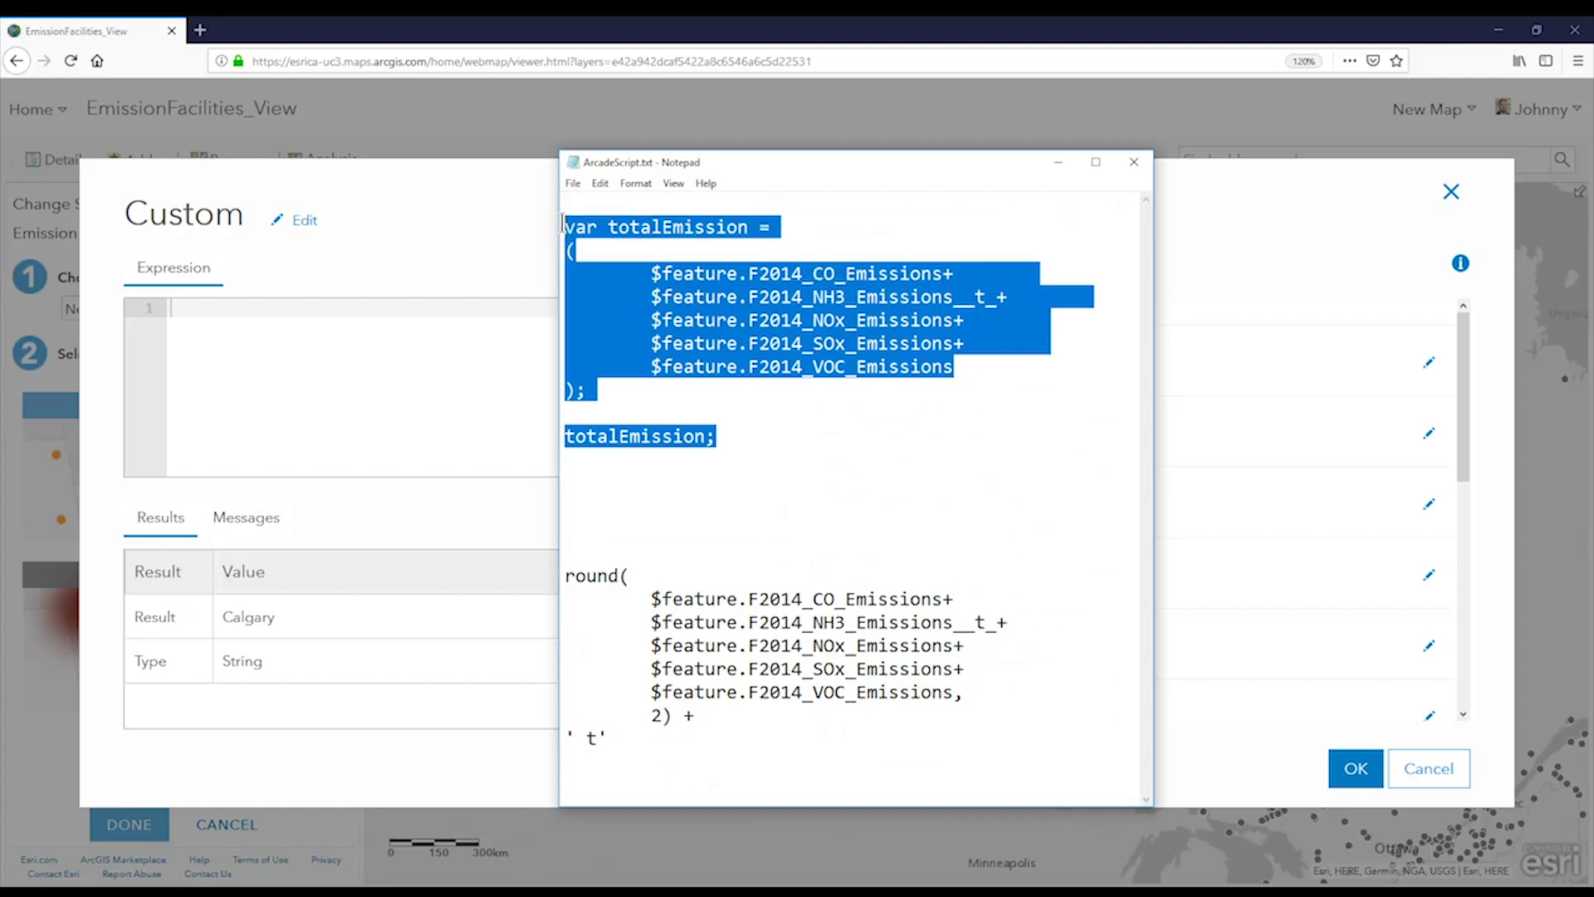
{"action": "right_click", "coordinate": [695, 232]}
{"action": "left_click", "coordinate": [754, 289]}
{"action": "left_click", "coordinate": [232, 308]}
{"action": "key", "text": "ctrl+v"}
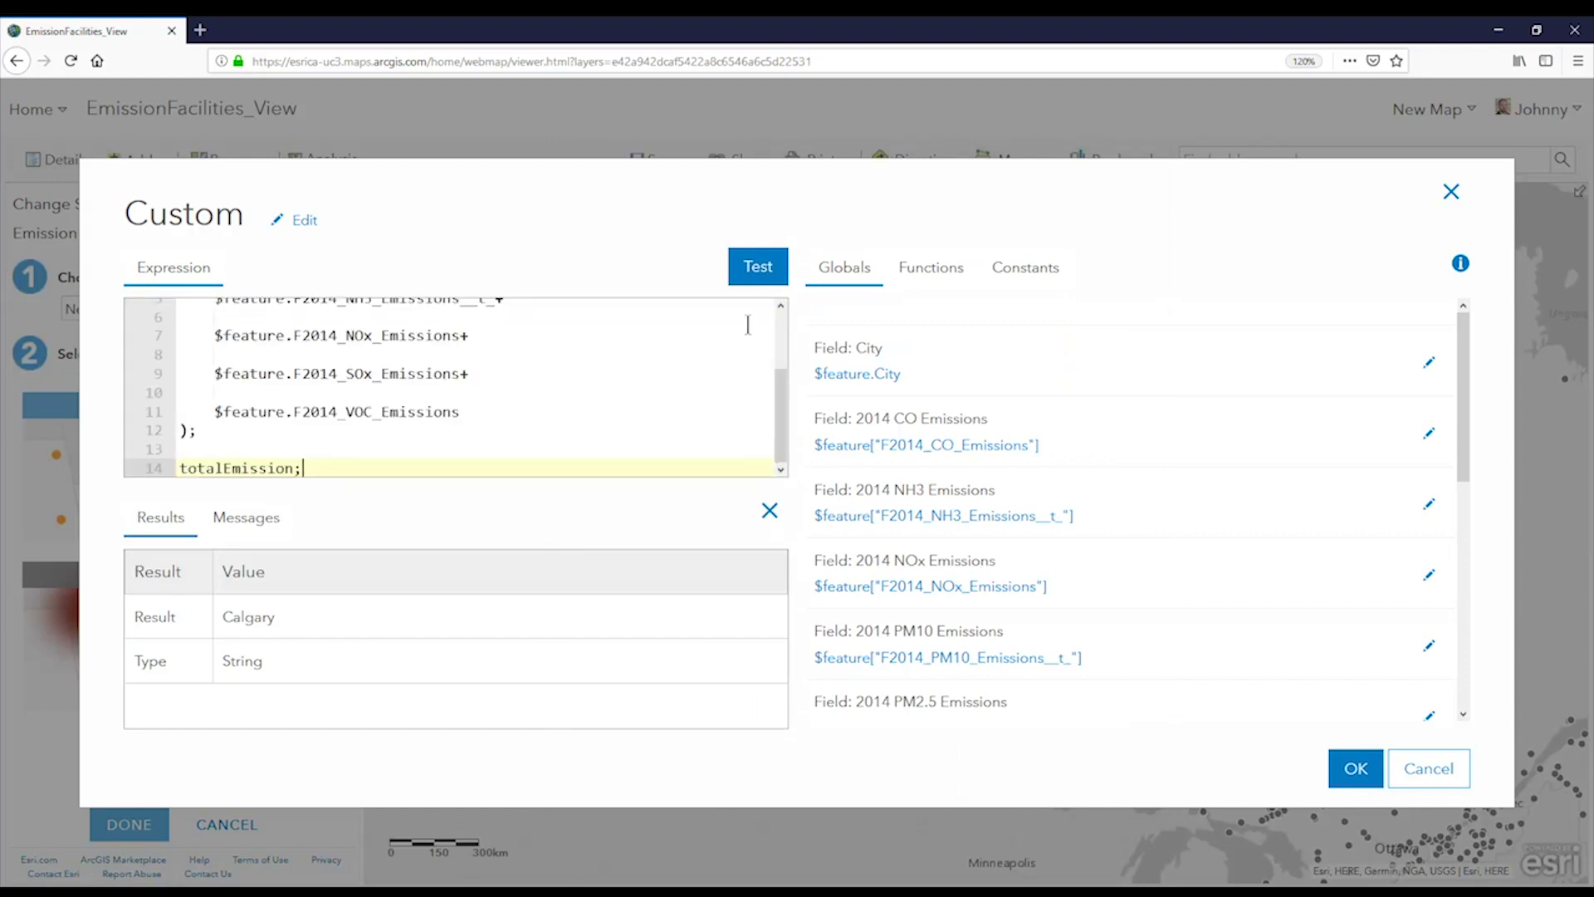
Test the total-emissions expression and apply it to size the facility circles.
{"action": "left_click", "coordinate": [755, 271]}
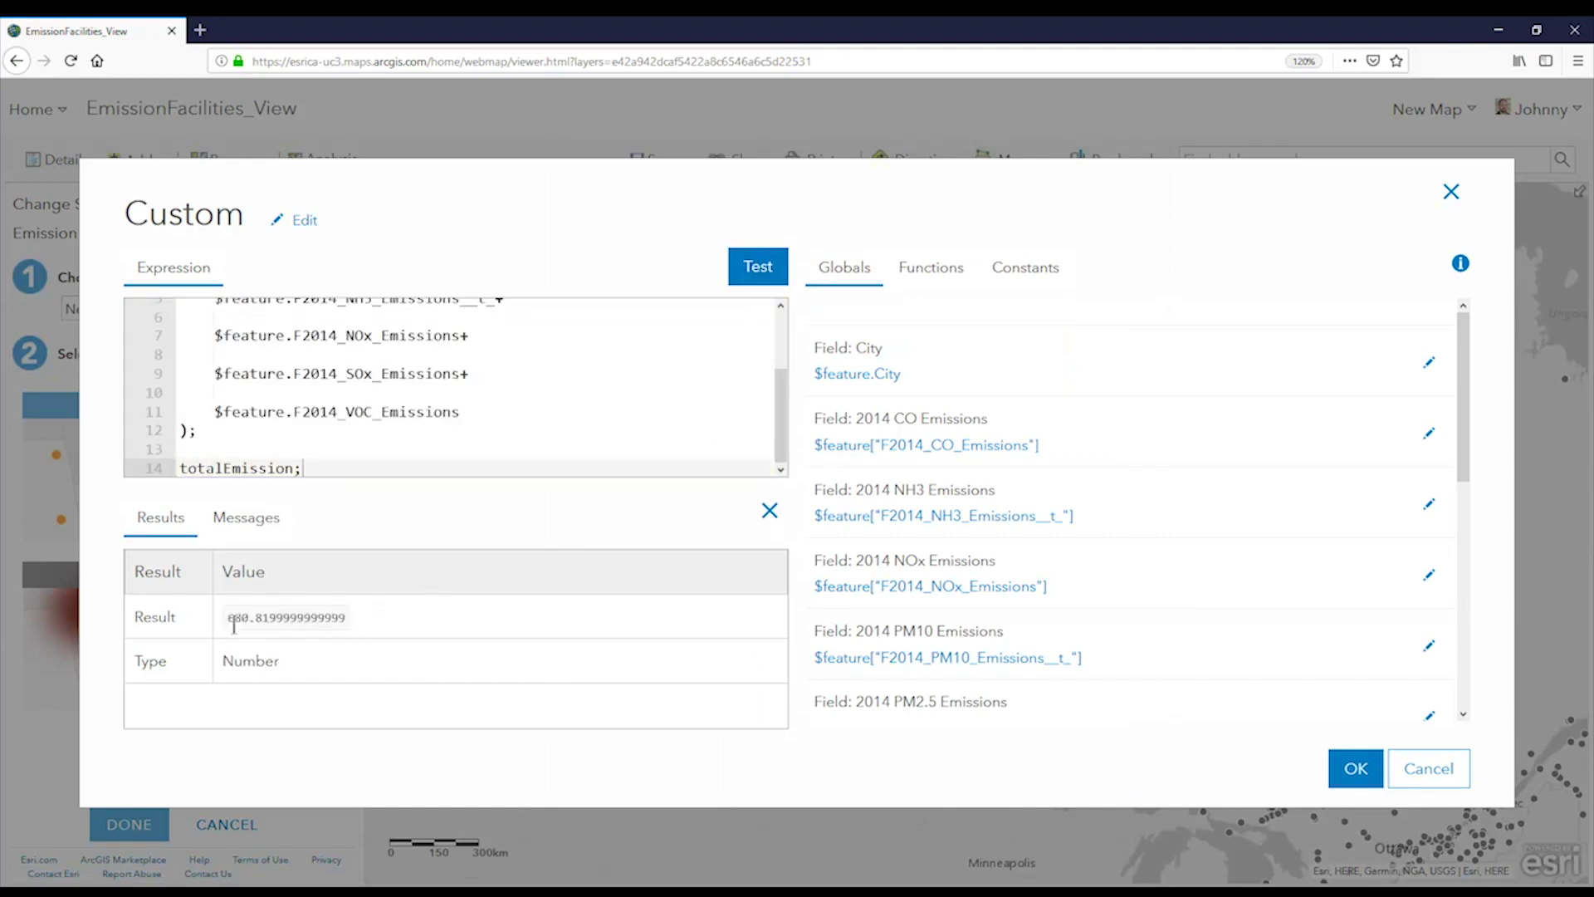
{"action": "left_click", "coordinate": [1356, 772]}
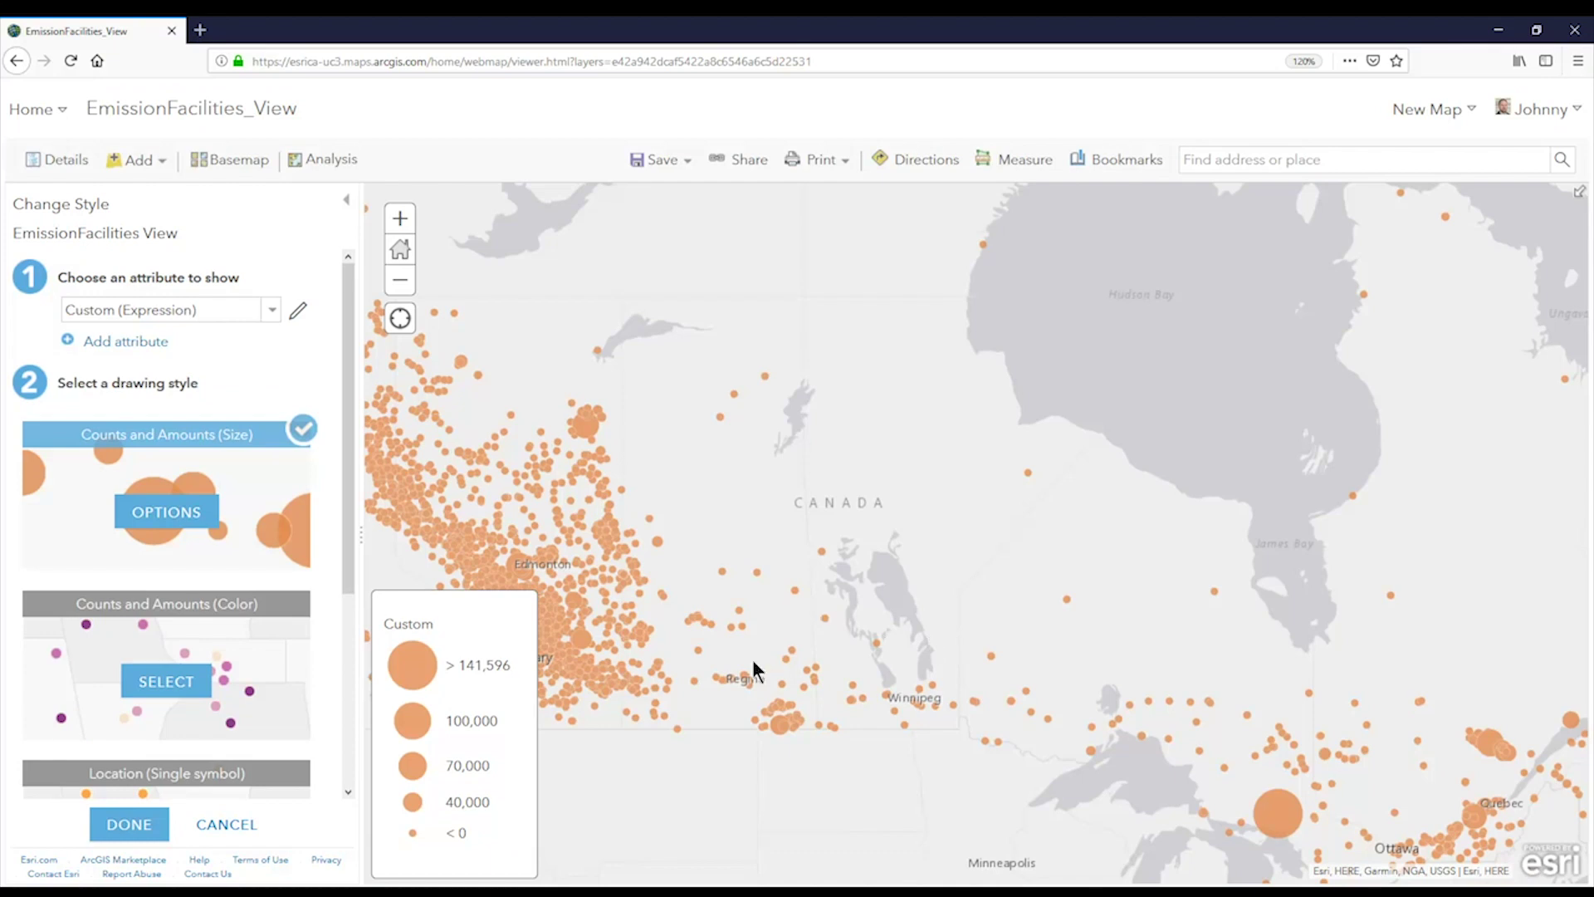
{"action": "left_click_drag", "start_coordinate": [947, 784], "coordinate": [858, 593]}
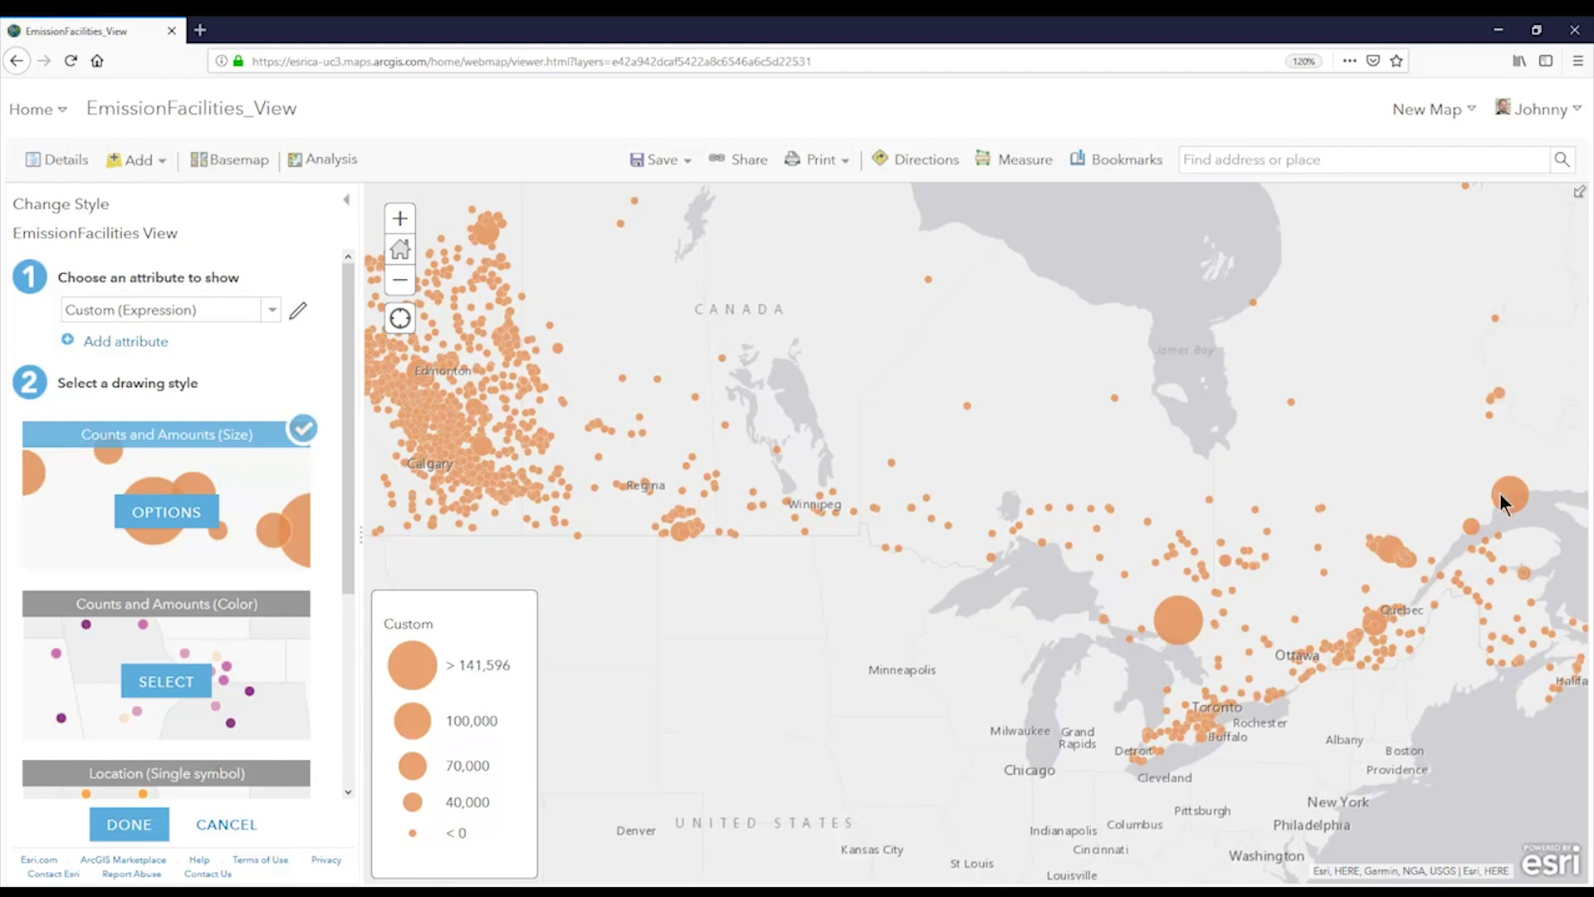
{"action": "left_click", "coordinate": [1519, 503]}
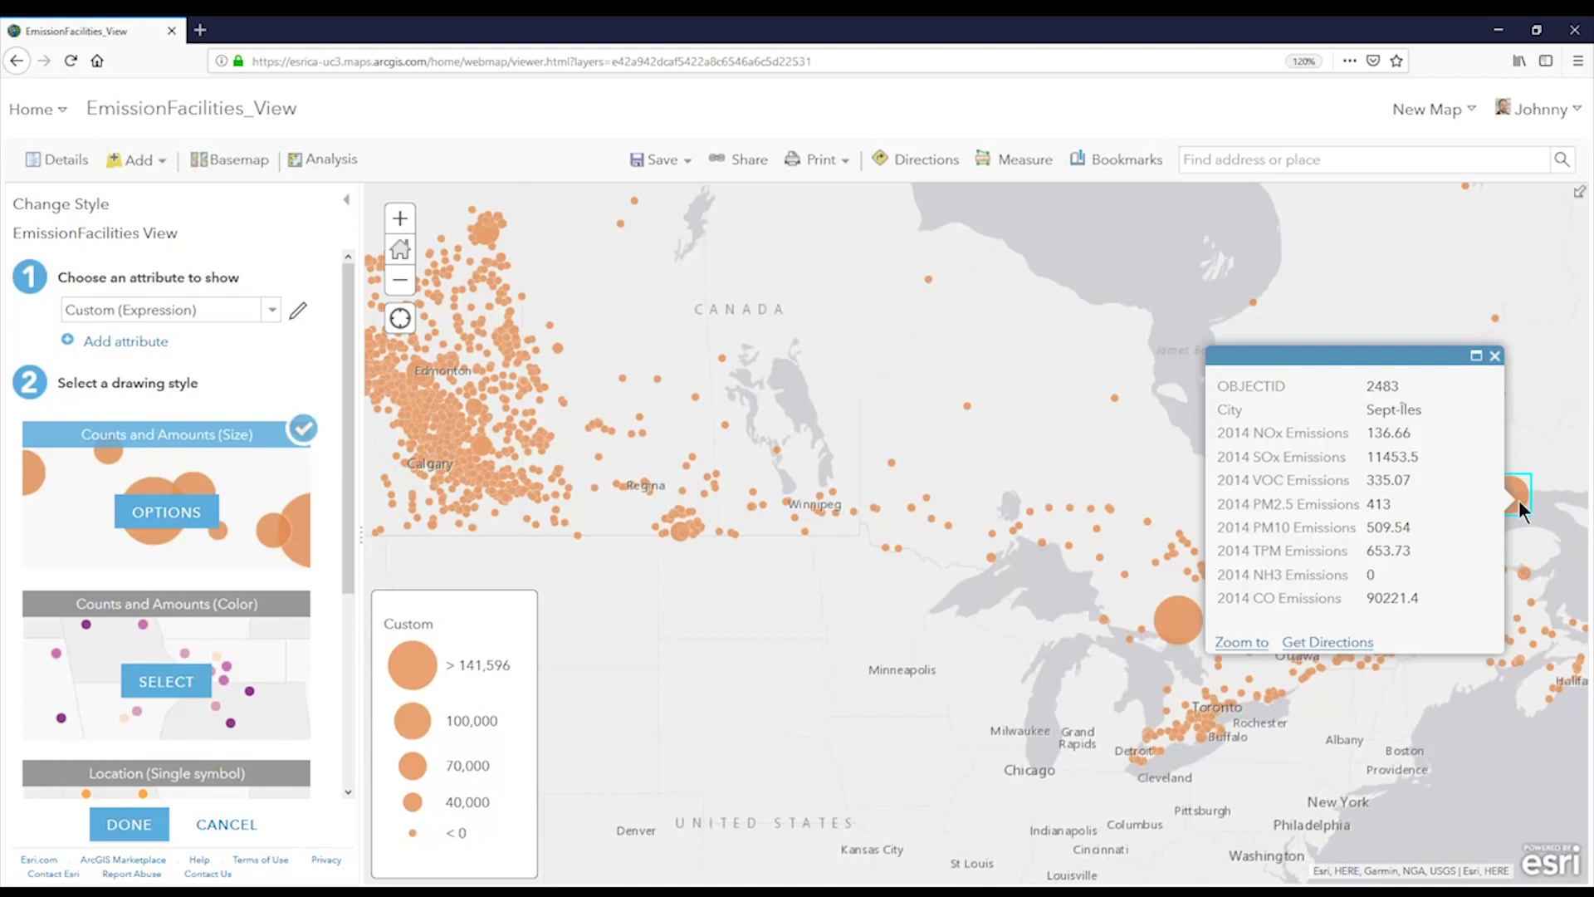
{"action": "left_click", "coordinate": [1496, 357]}
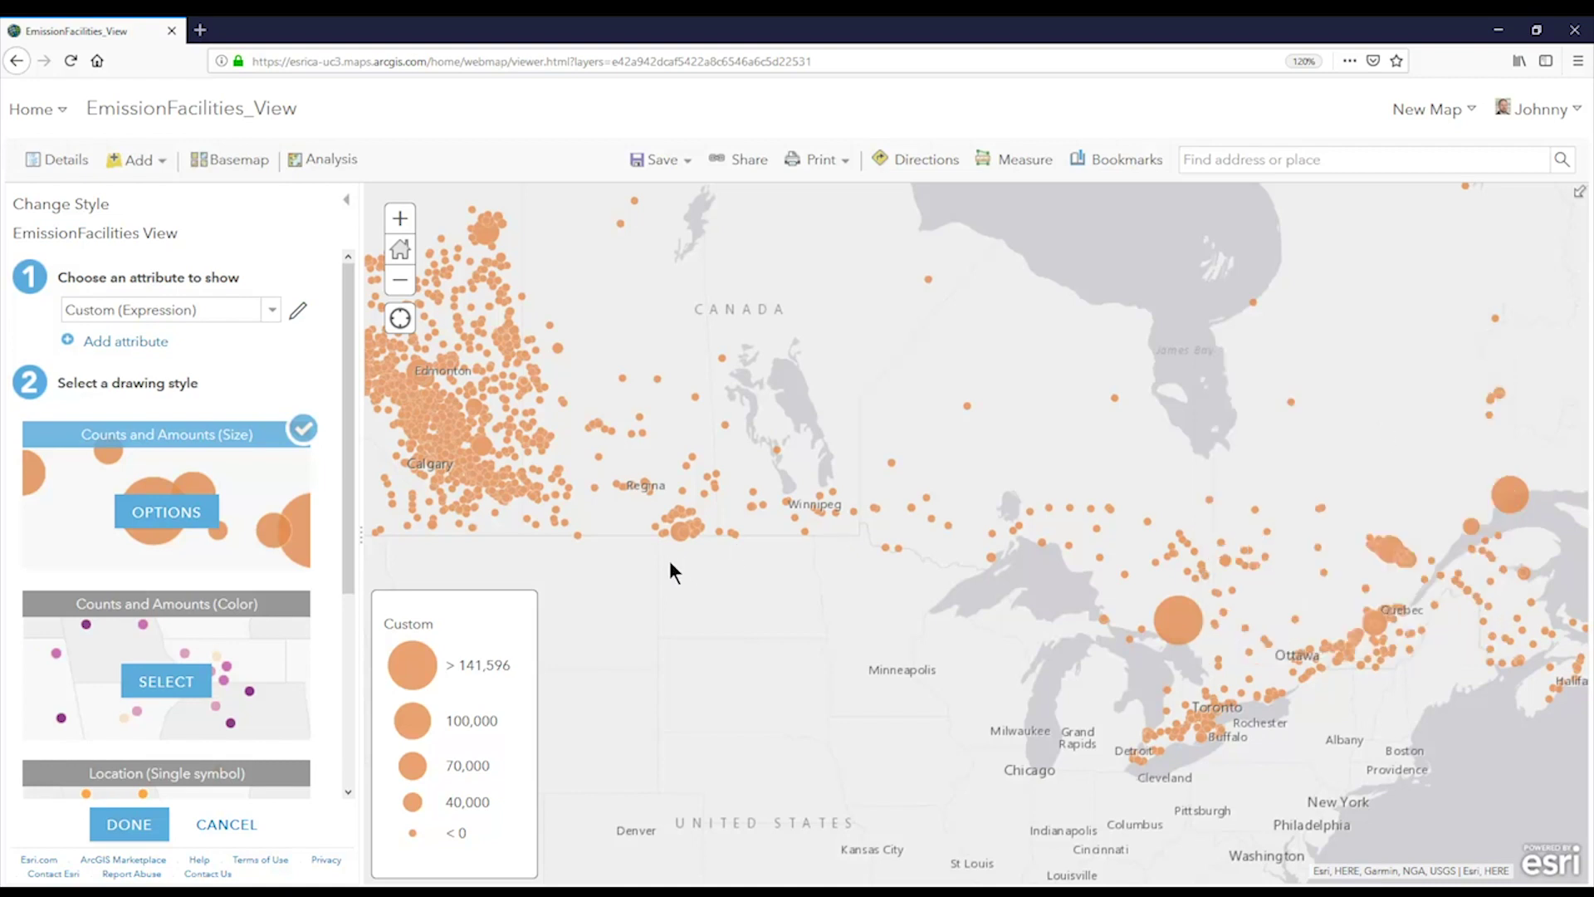
{"action": "scroll", "coordinate": [661, 550], "scroll_direction": "up", "scroll_amount": 1}
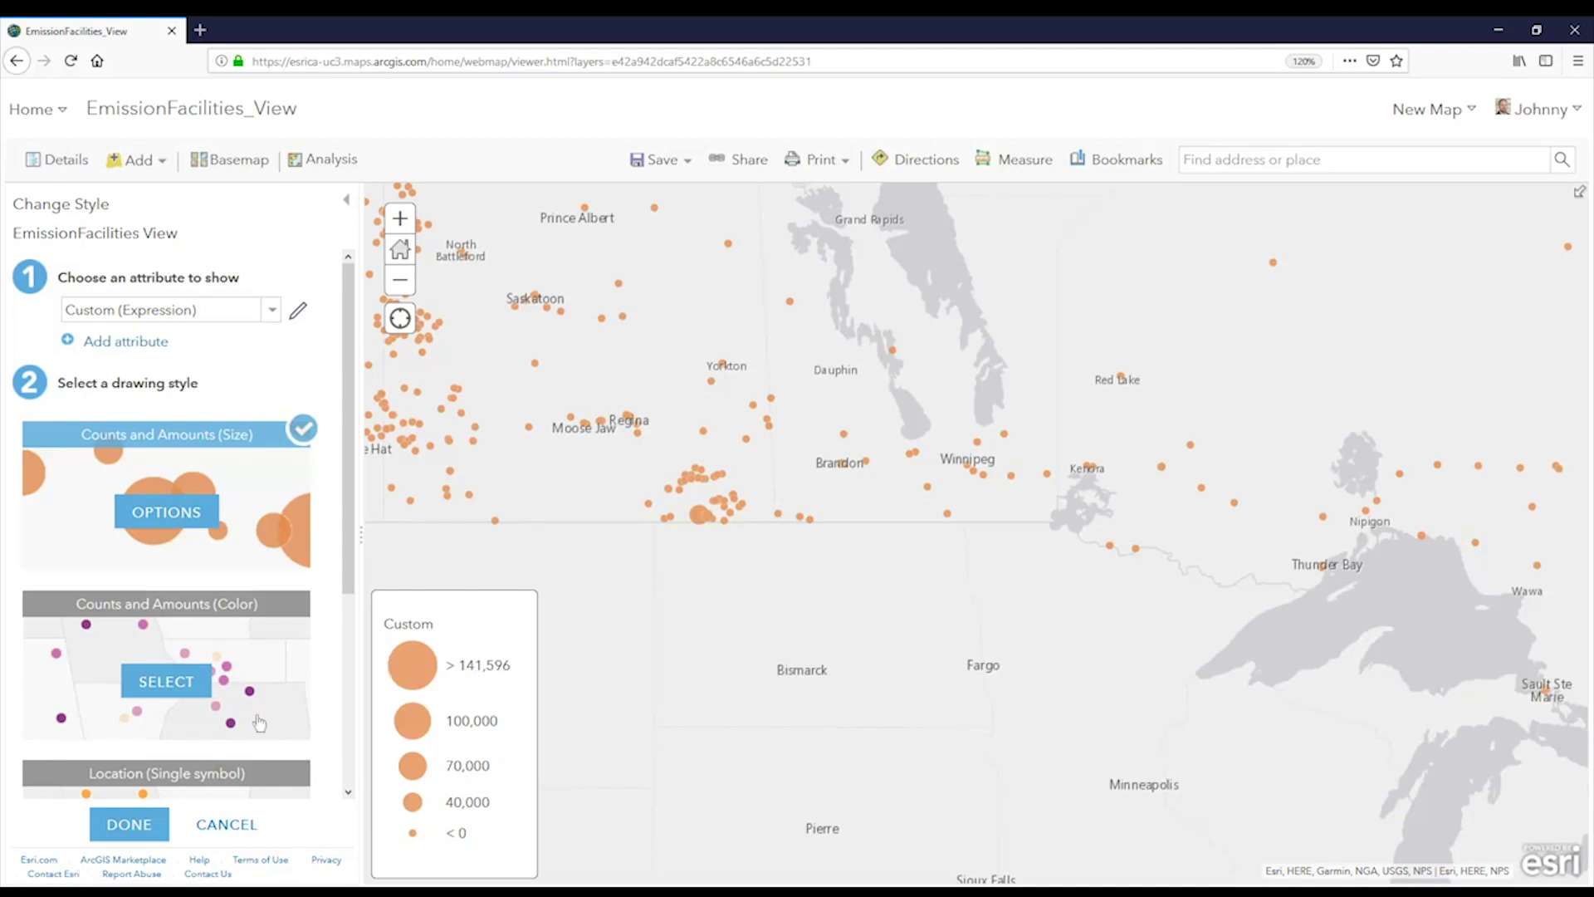
Finish styling and turn on labels for the facility layer.
{"action": "left_click", "coordinate": [132, 823]}
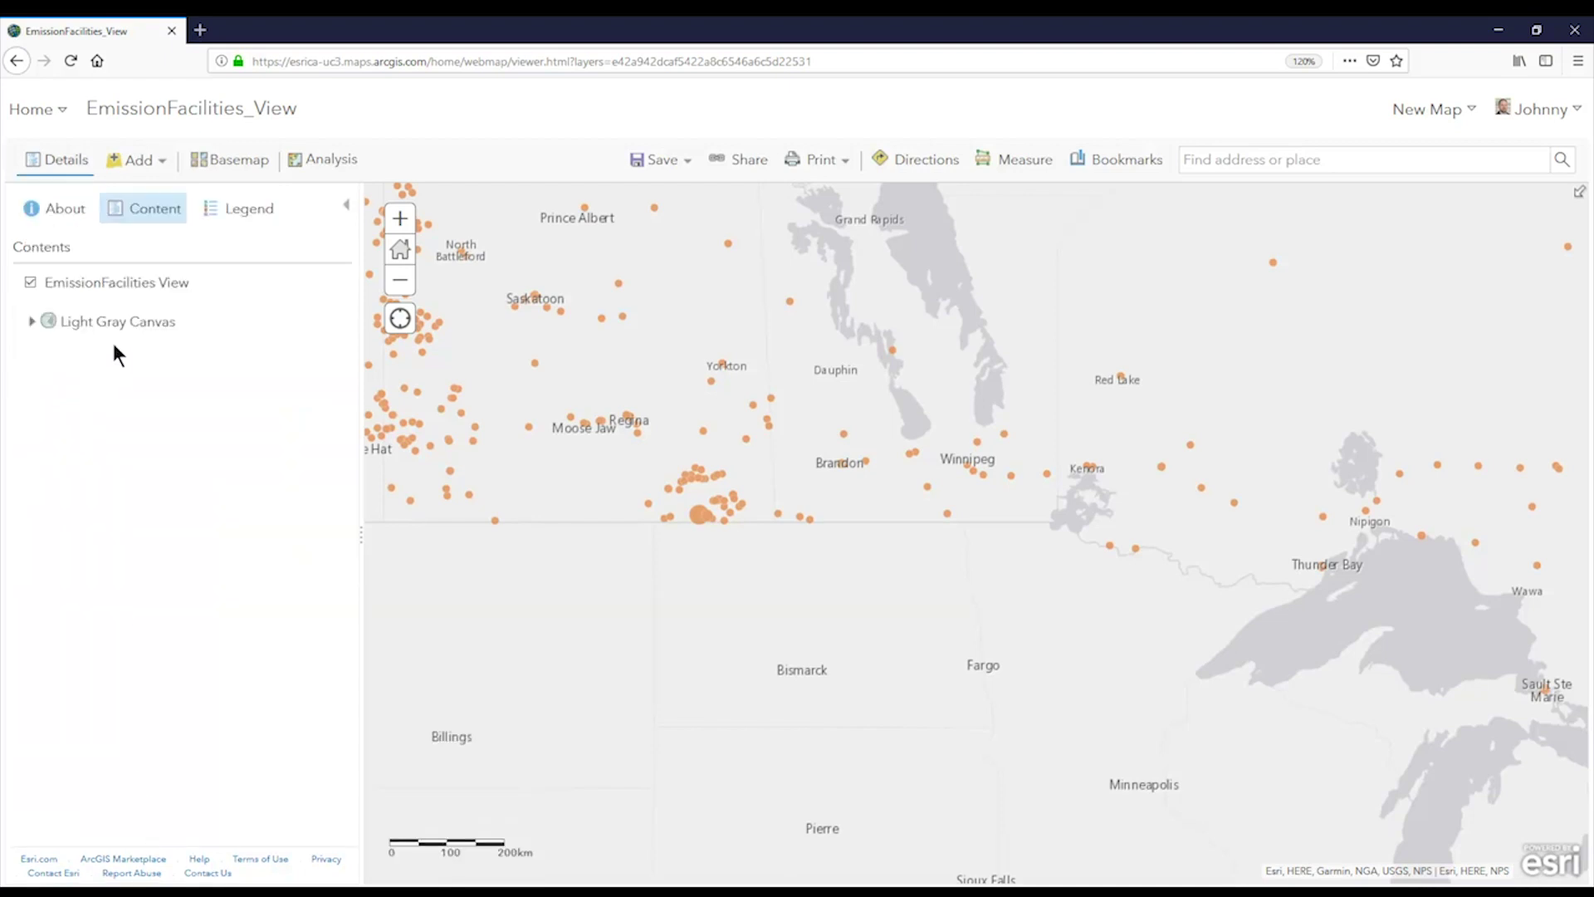
{"action": "scroll", "coordinate": [685, 512], "scroll_direction": "up", "scroll_amount": 3}
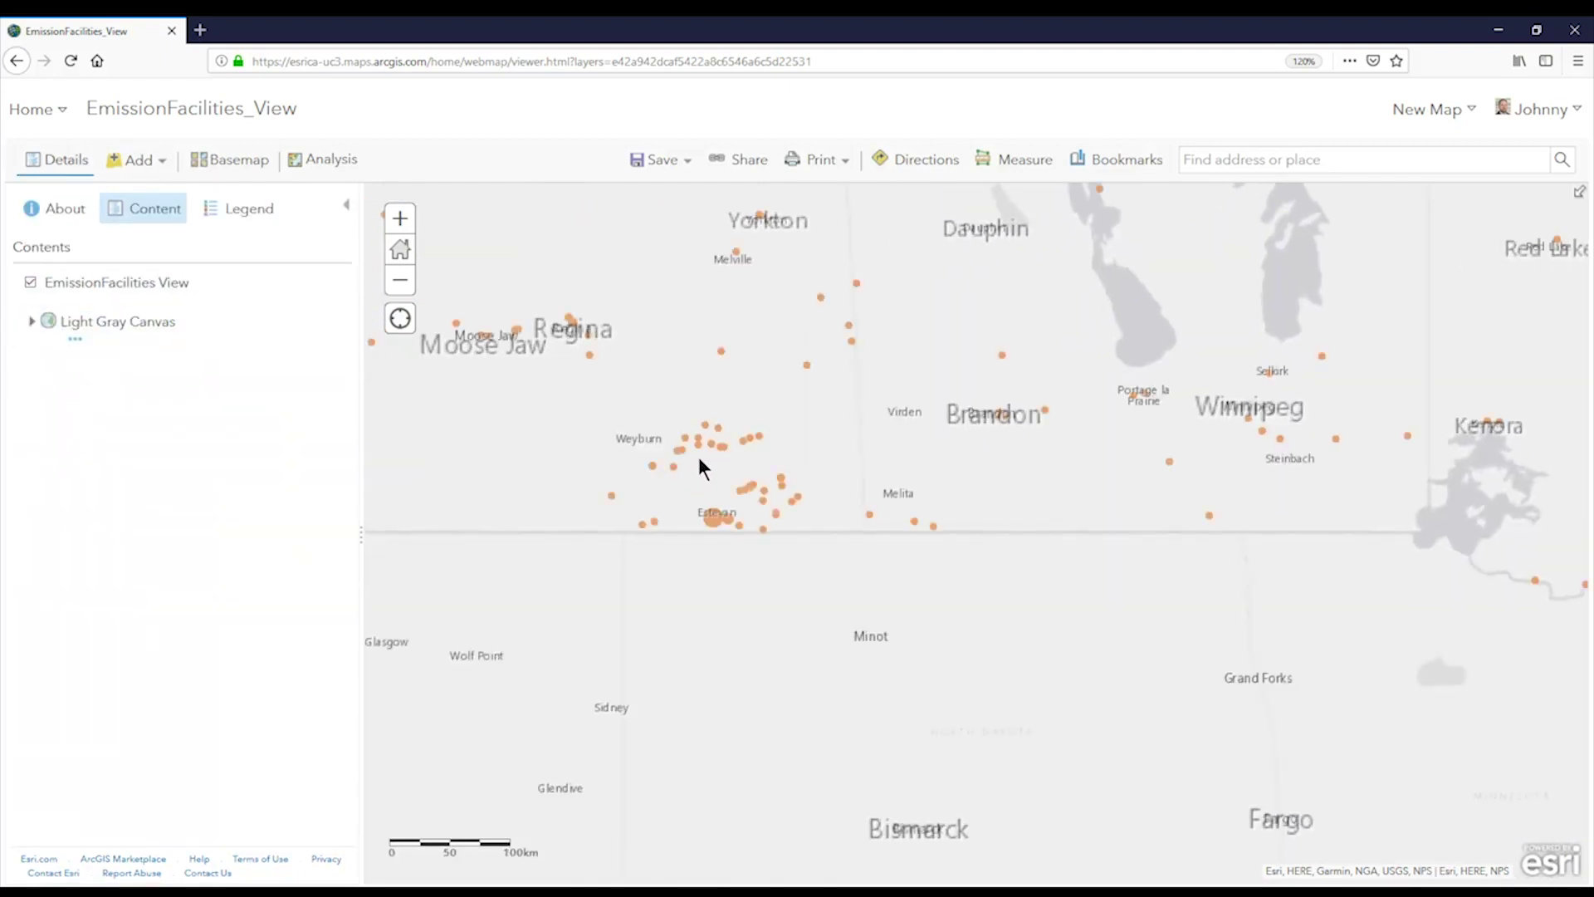
{"action": "scroll", "coordinate": [699, 456], "scroll_direction": "up", "scroll_amount": 2}
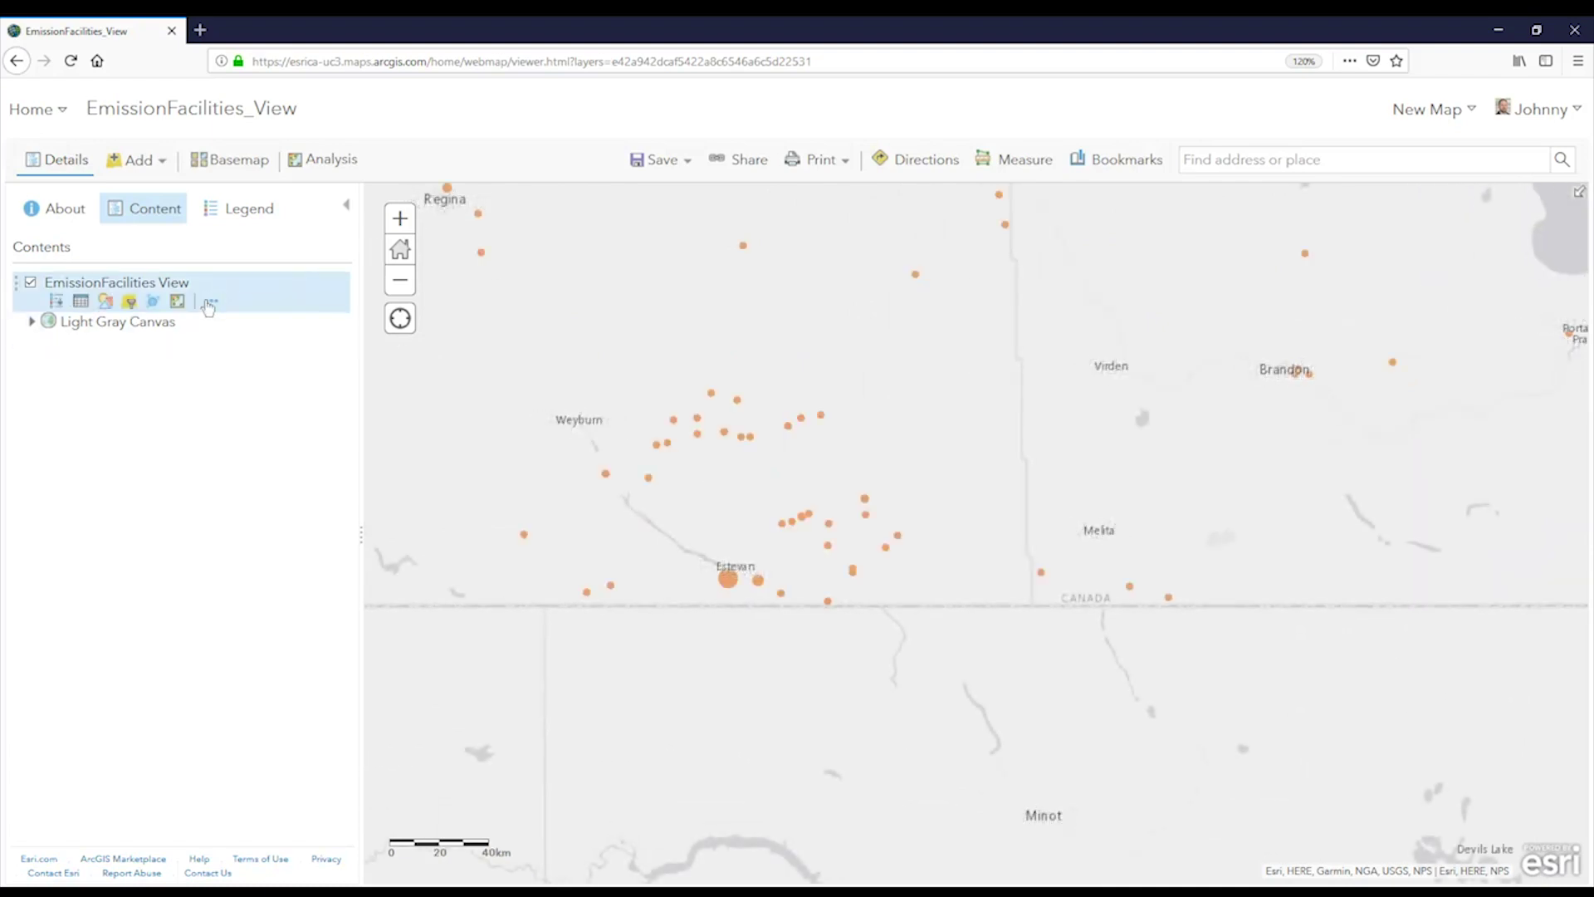
{"action": "left_click", "coordinate": [206, 299]}
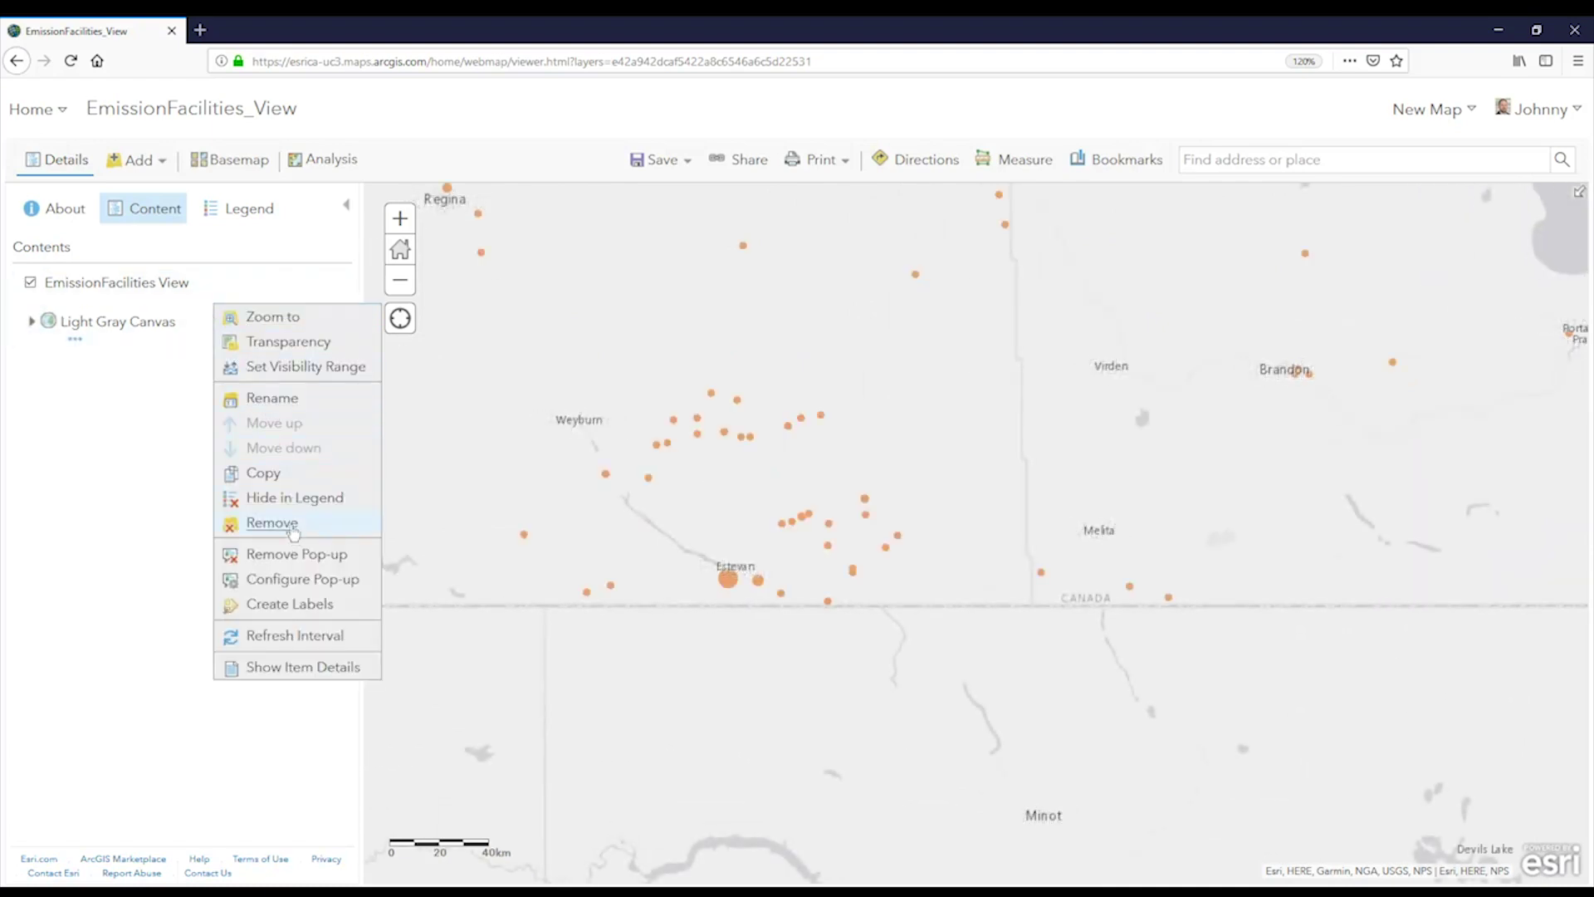
{"action": "left_click", "coordinate": [307, 606]}
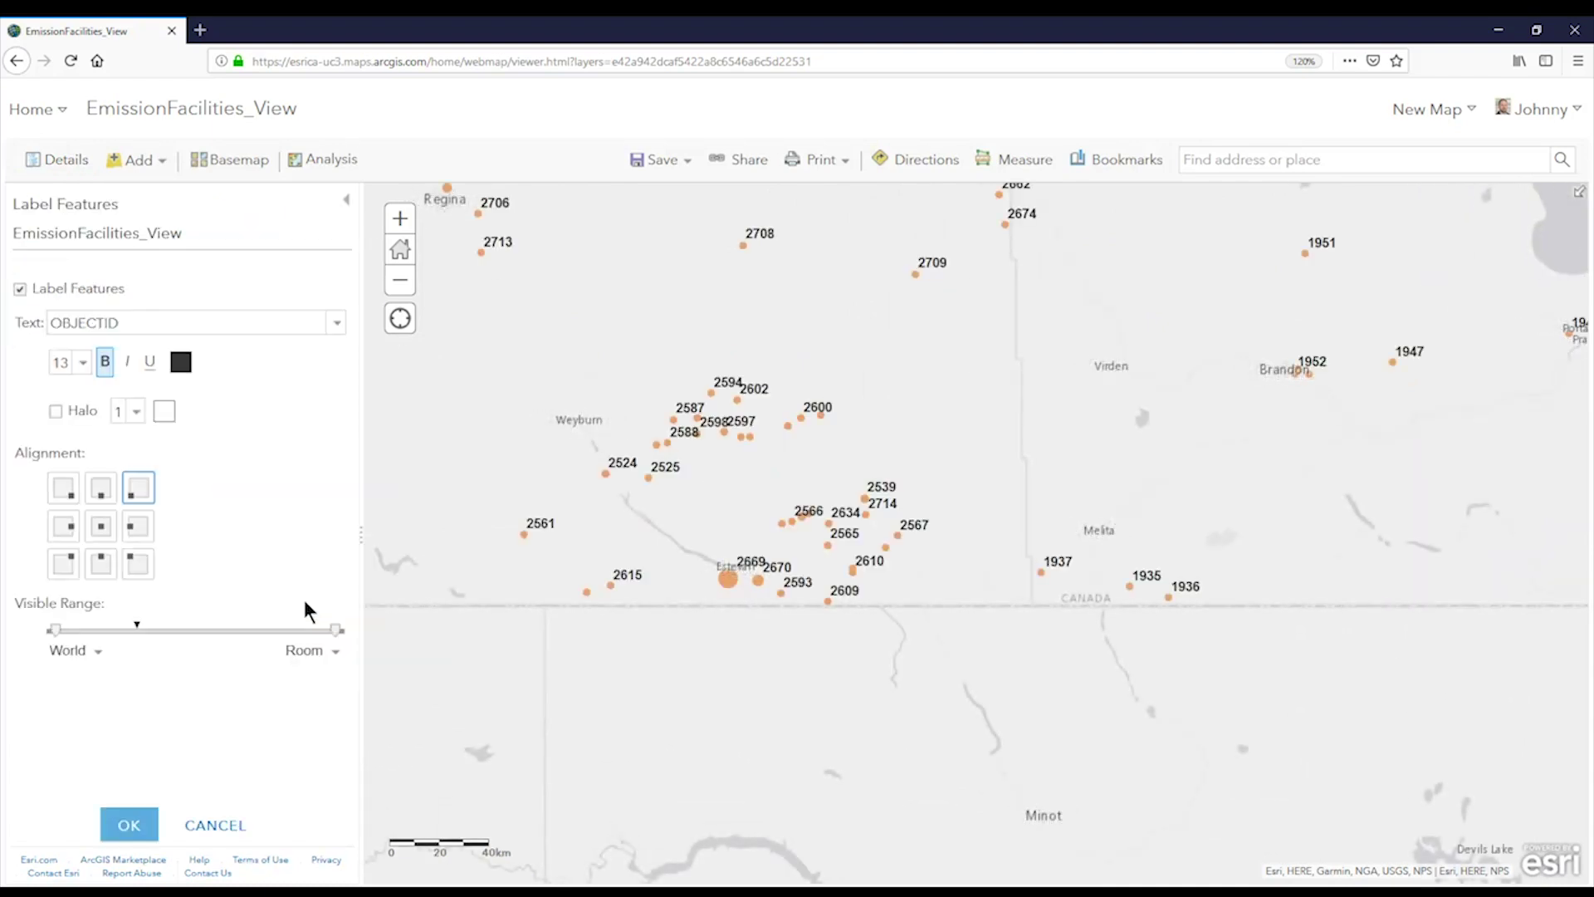
Start a new custom Arcade expression for the label text.
{"action": "left_click", "coordinate": [339, 322]}
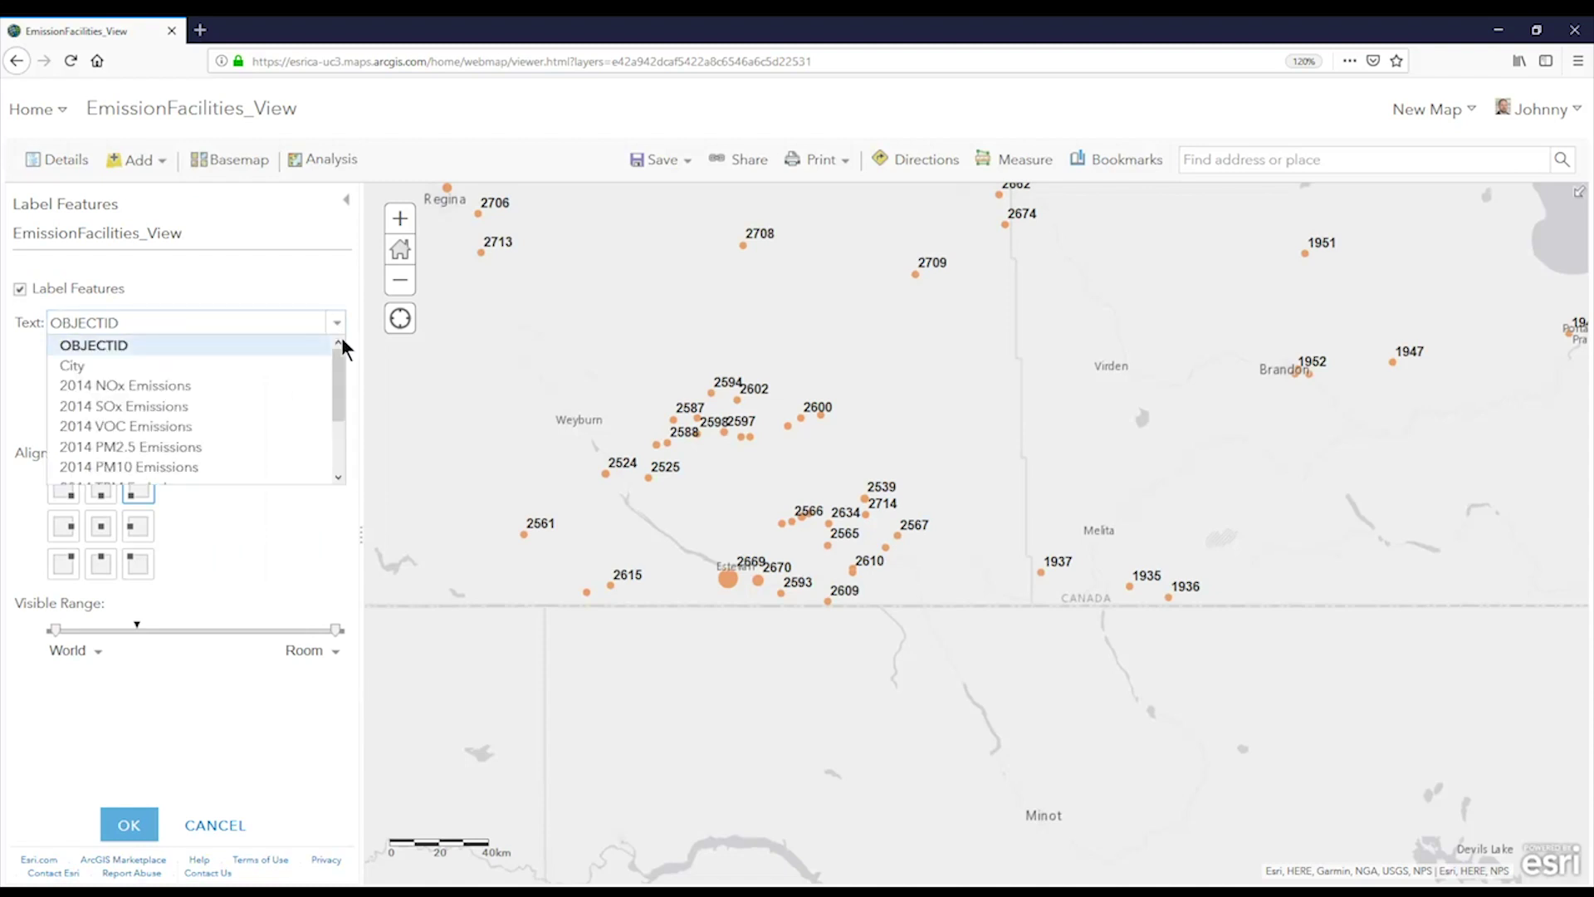
{"action": "scroll", "coordinate": [342, 432], "scroll_direction": "down", "scroll_amount": 1}
{"action": "scroll", "coordinate": [342, 440], "scroll_direction": "down", "scroll_amount": 2}
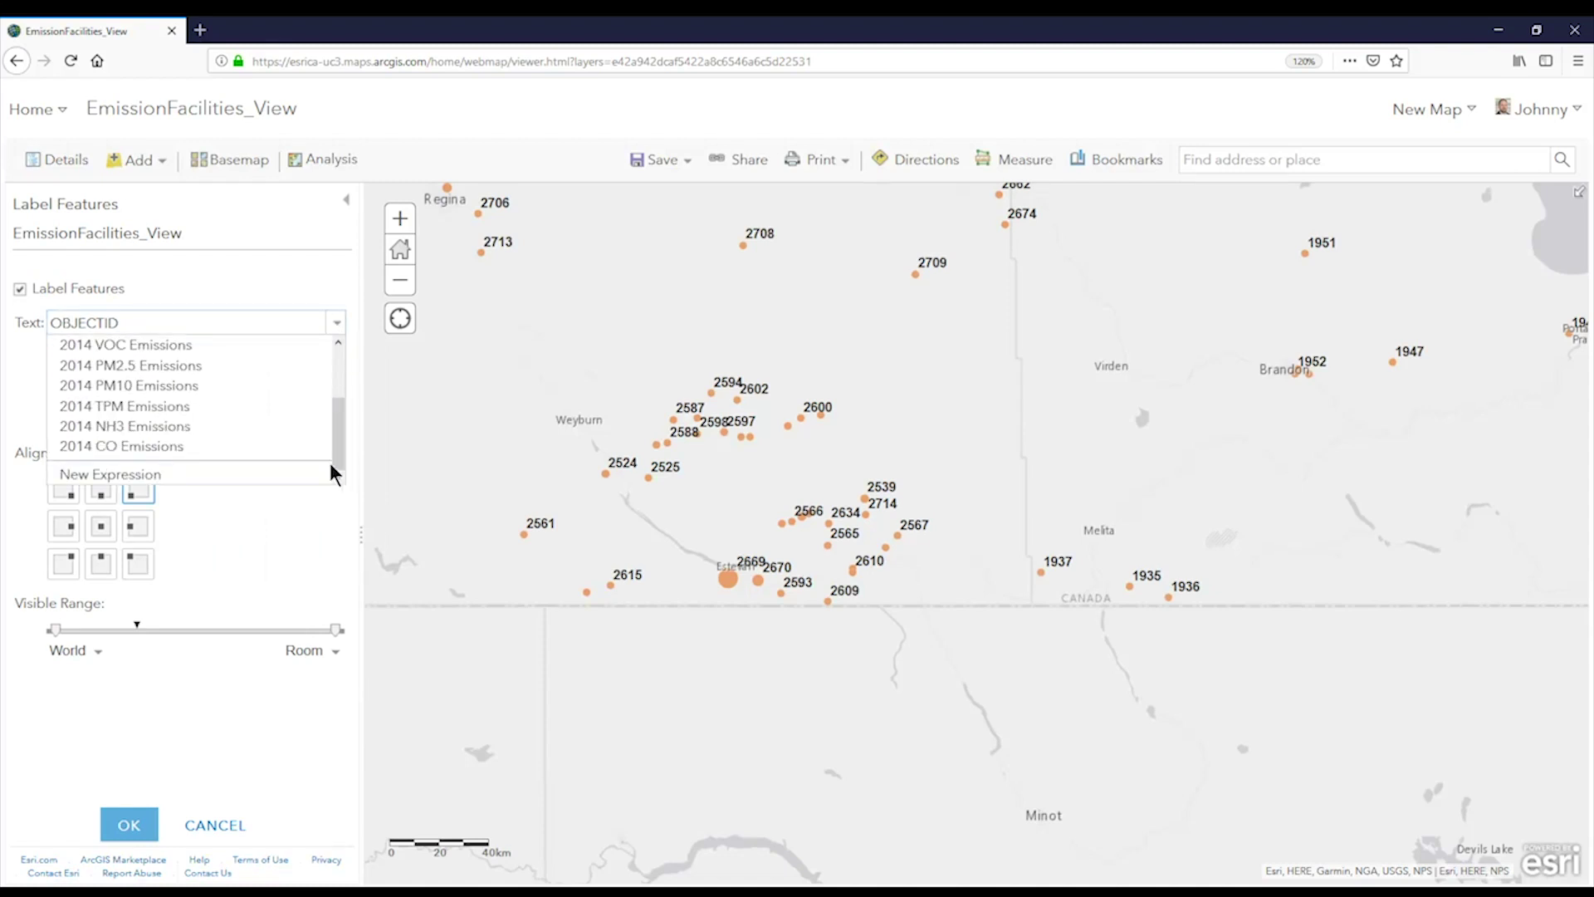
{"action": "left_click", "coordinate": [162, 475]}
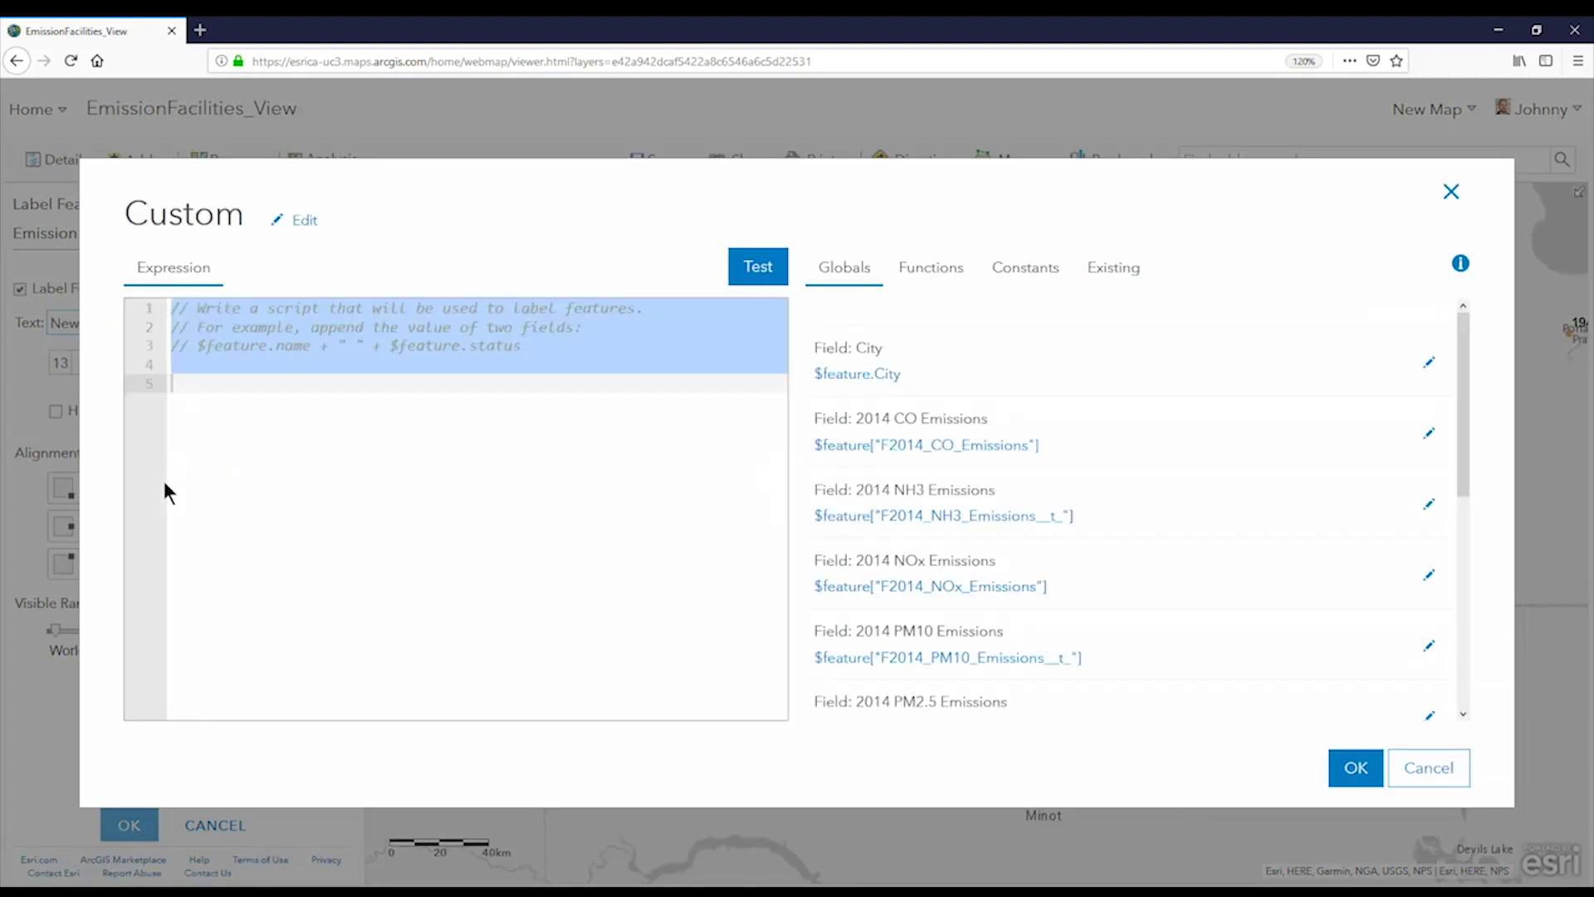
Paste Notepad's round() total-emissions script with the ' t' suffix into the label expression.
{"action": "key", "text": "alt+Tab"}
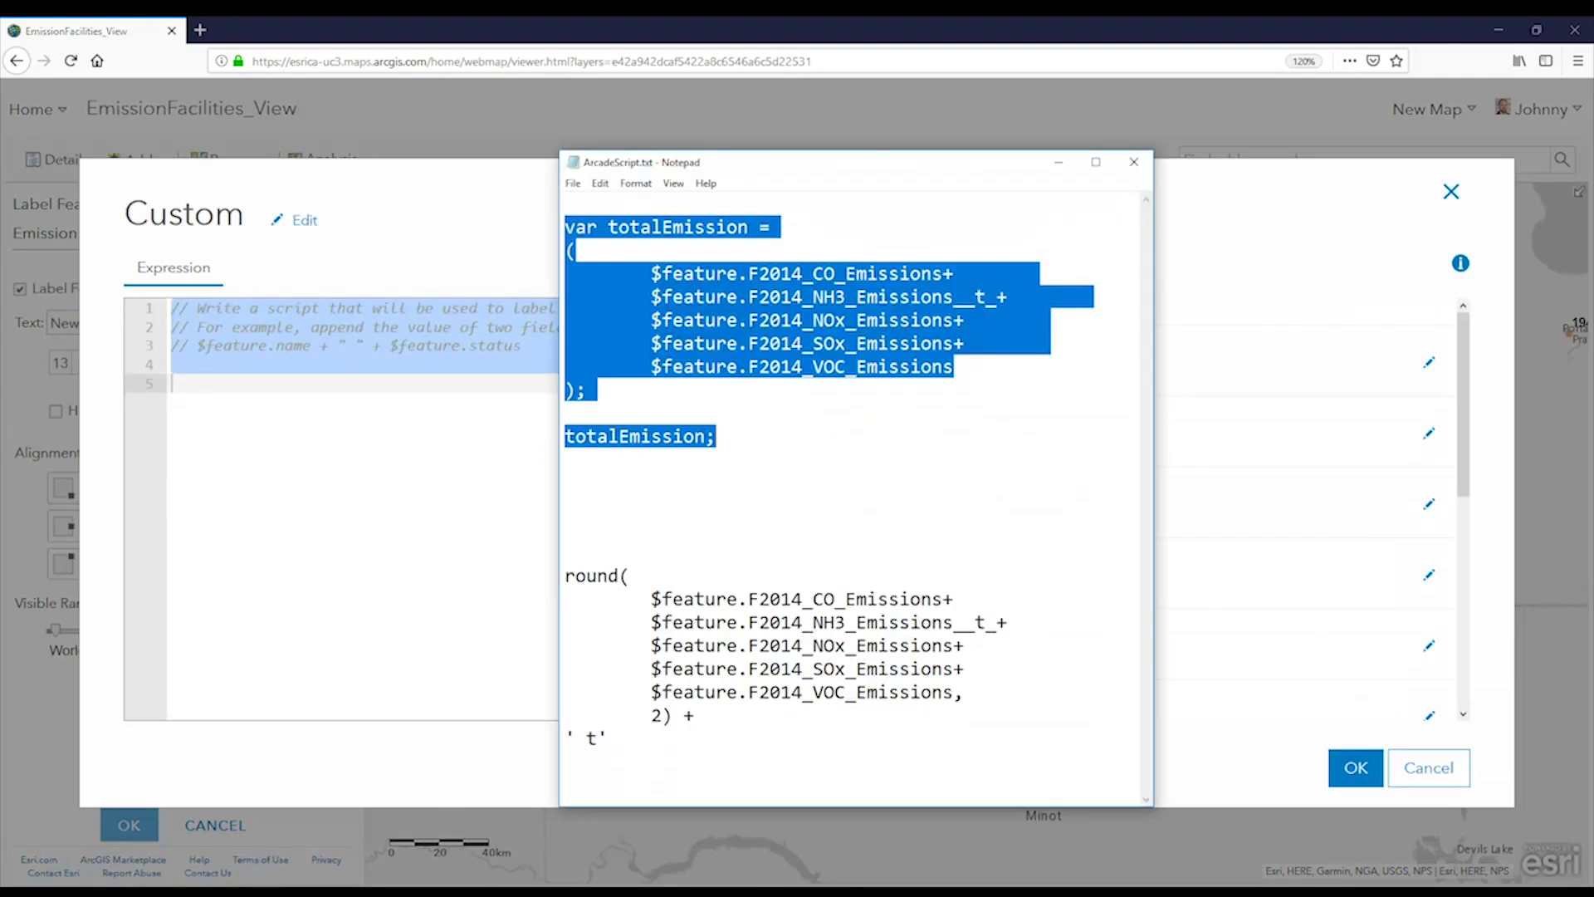
{"action": "left_click_drag", "start_coordinate": [624, 741], "coordinate": [567, 581]}
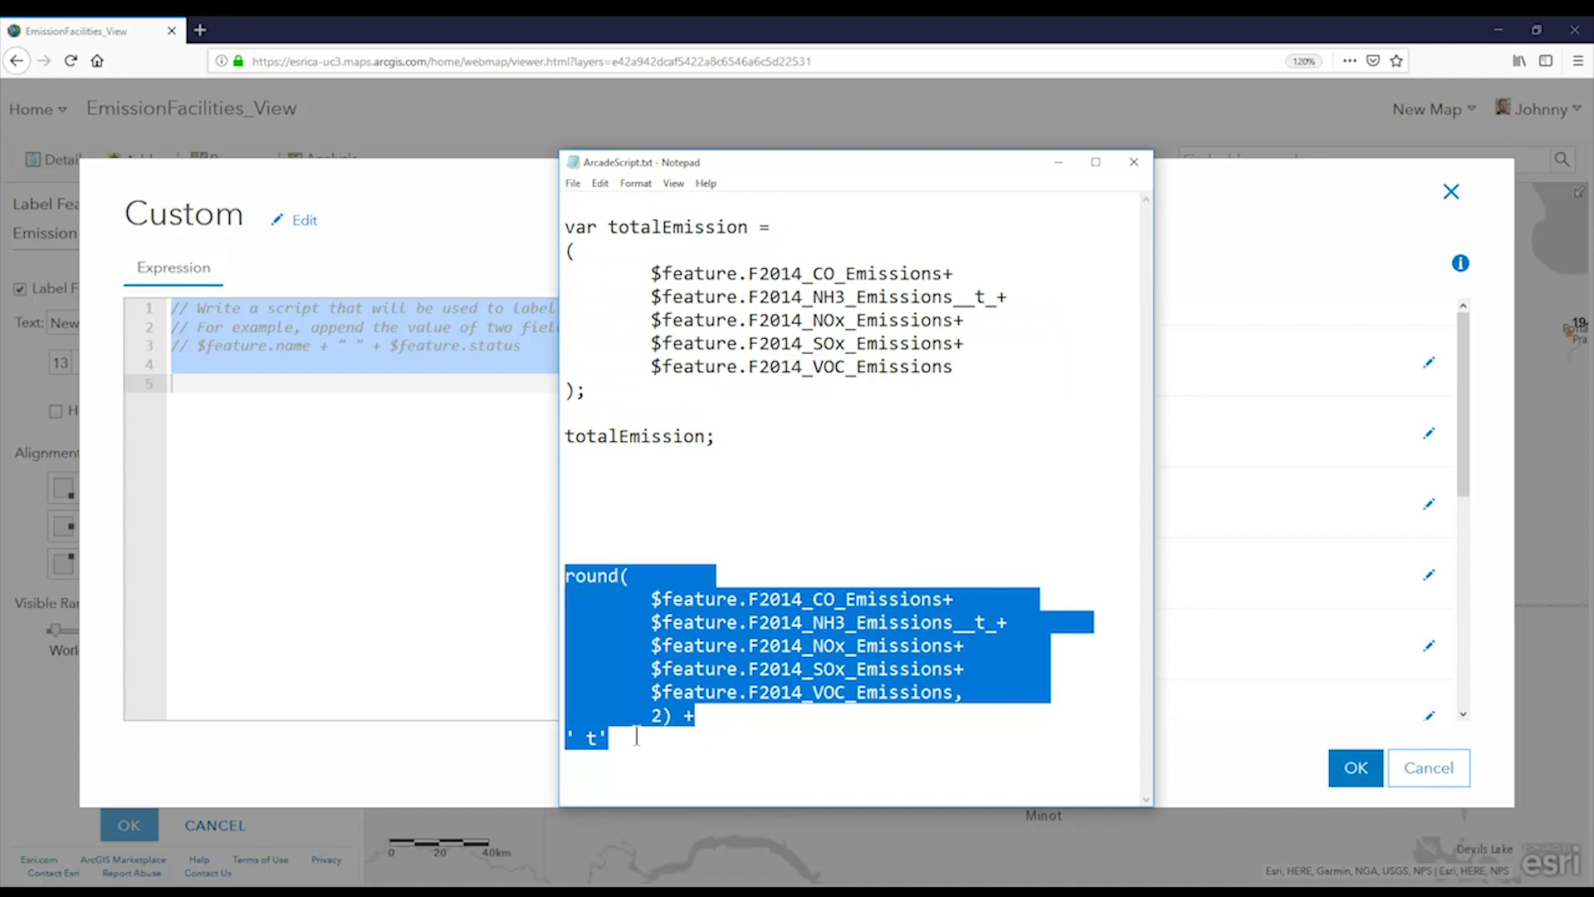
{"action": "left_click", "coordinate": [309, 388]}
{"action": "key", "text": "ctrl+v"}
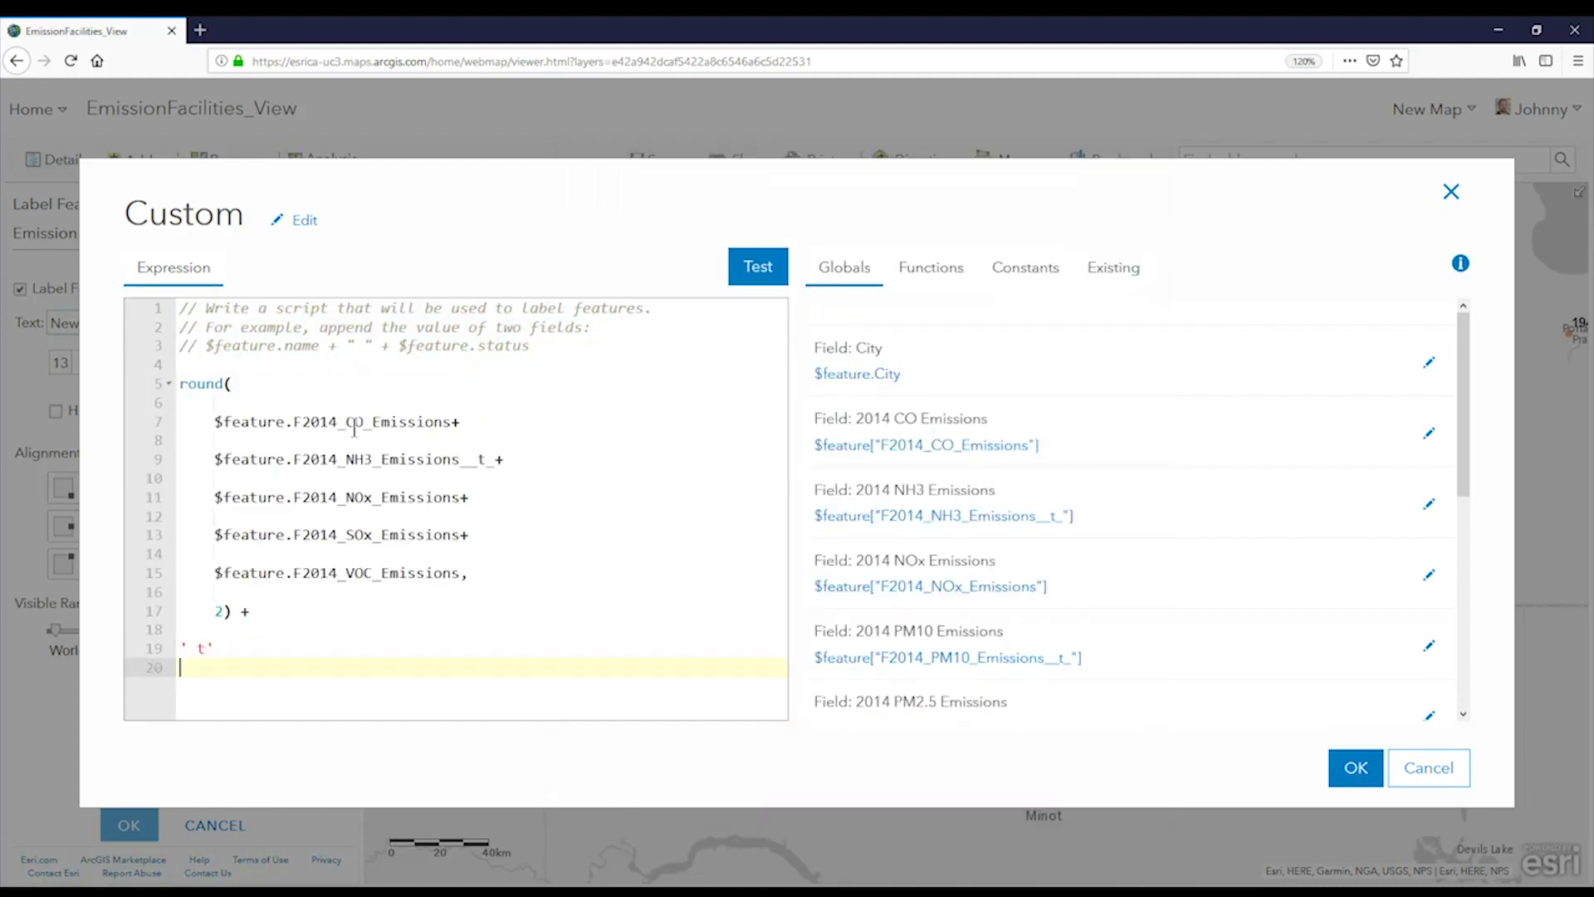
Apply the label expression, colour labels rust-brown, and show them only from State scale inward.
{"action": "left_click", "coordinate": [757, 265]}
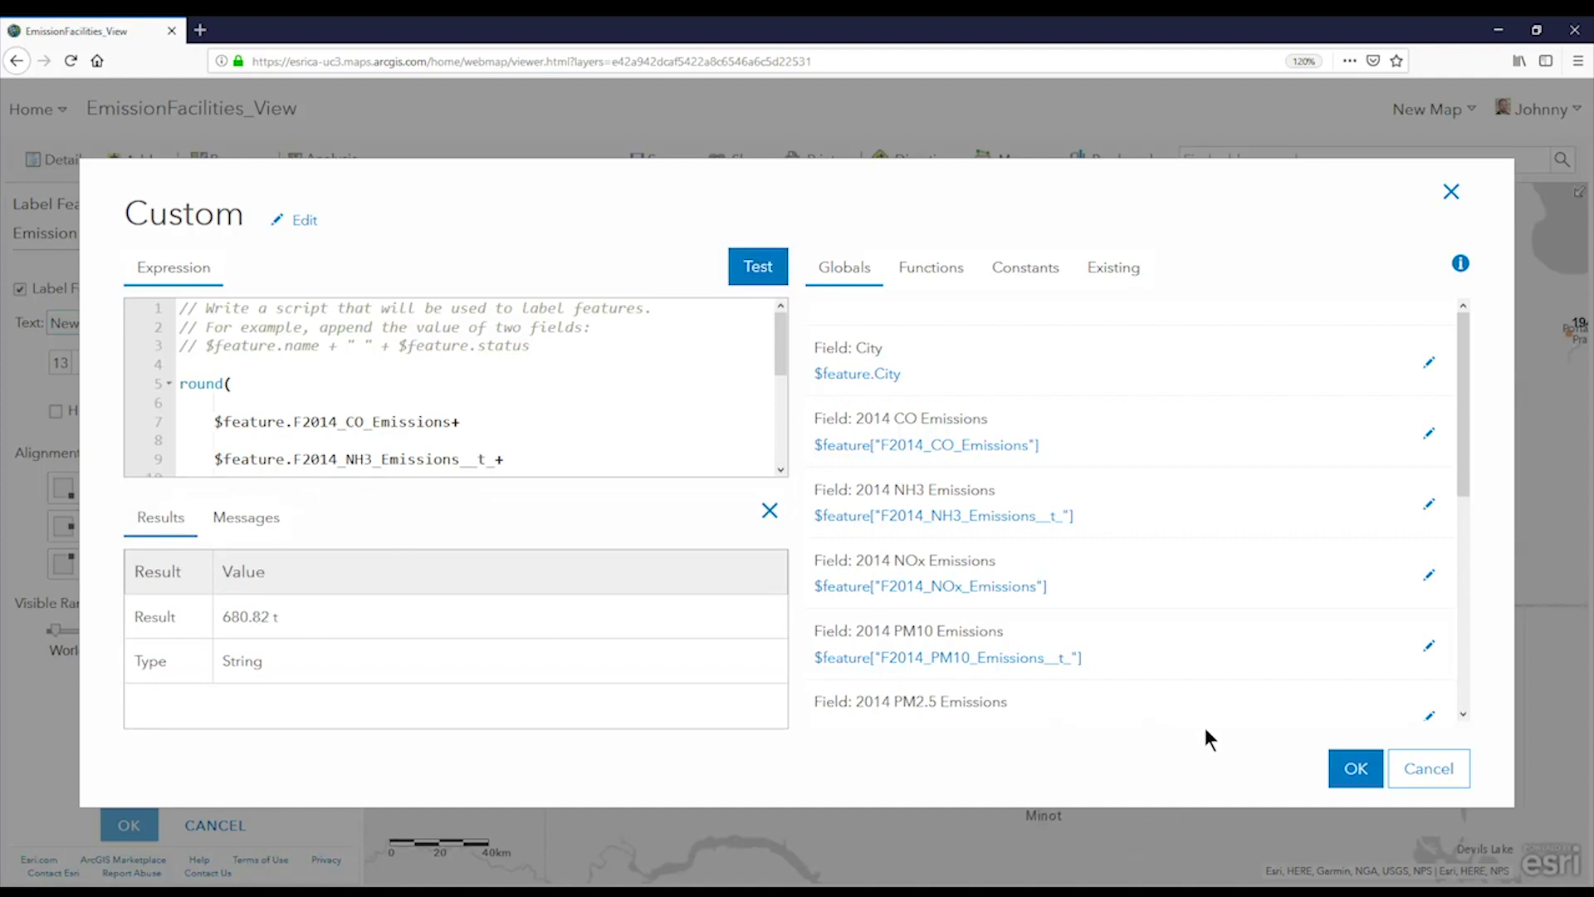
{"action": "left_click", "coordinate": [1355, 770]}
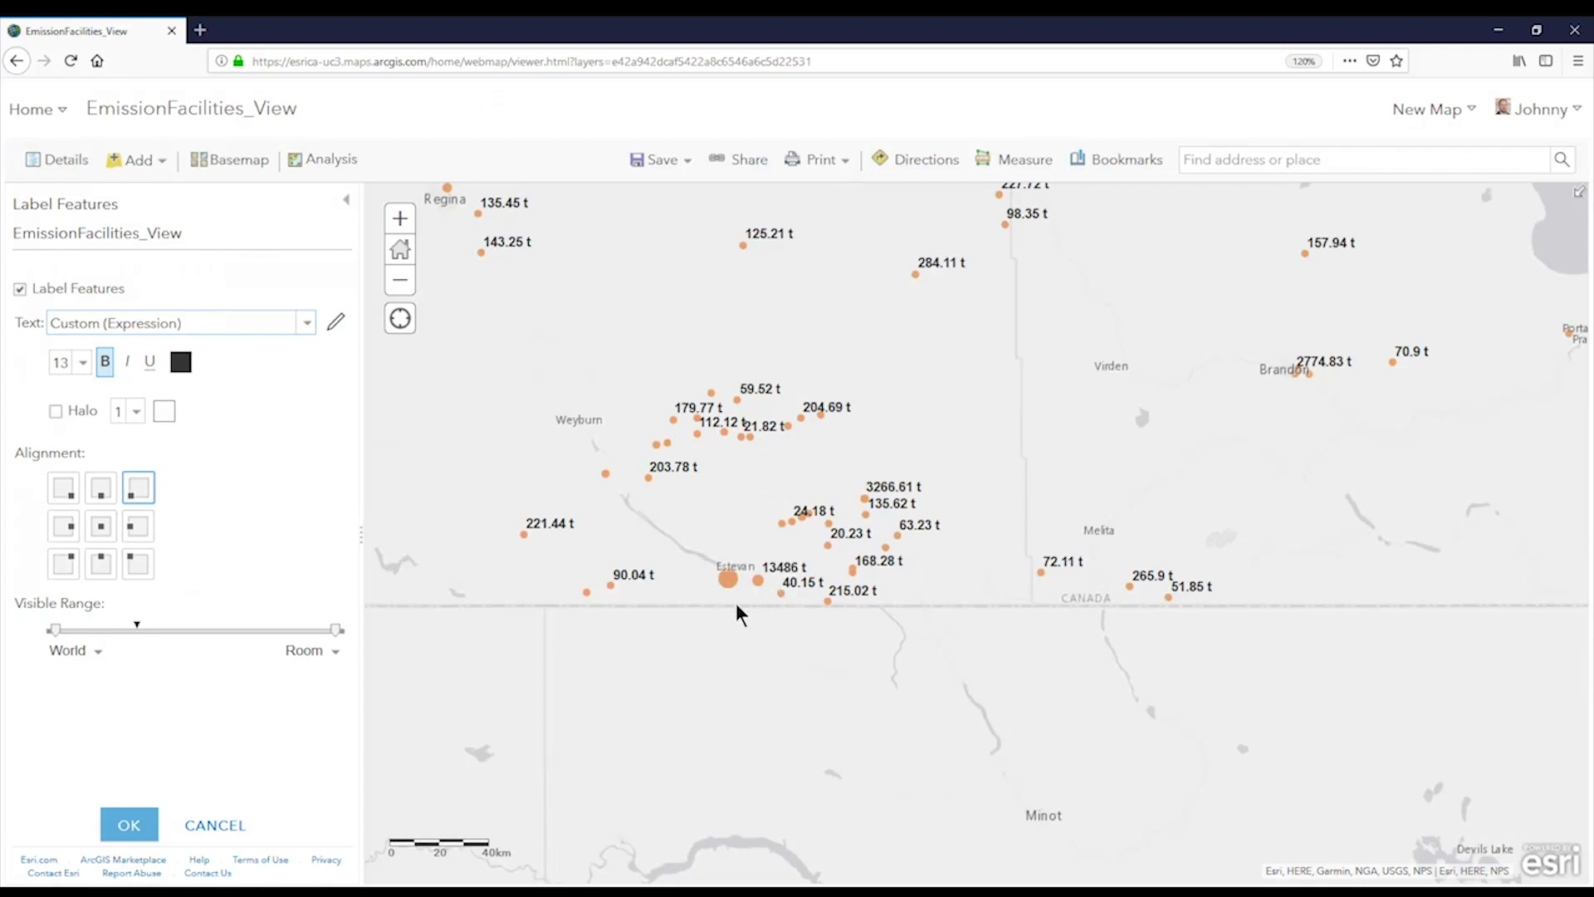
{"action": "scroll", "coordinate": [737, 603], "scroll_direction": "up", "scroll_amount": 1}
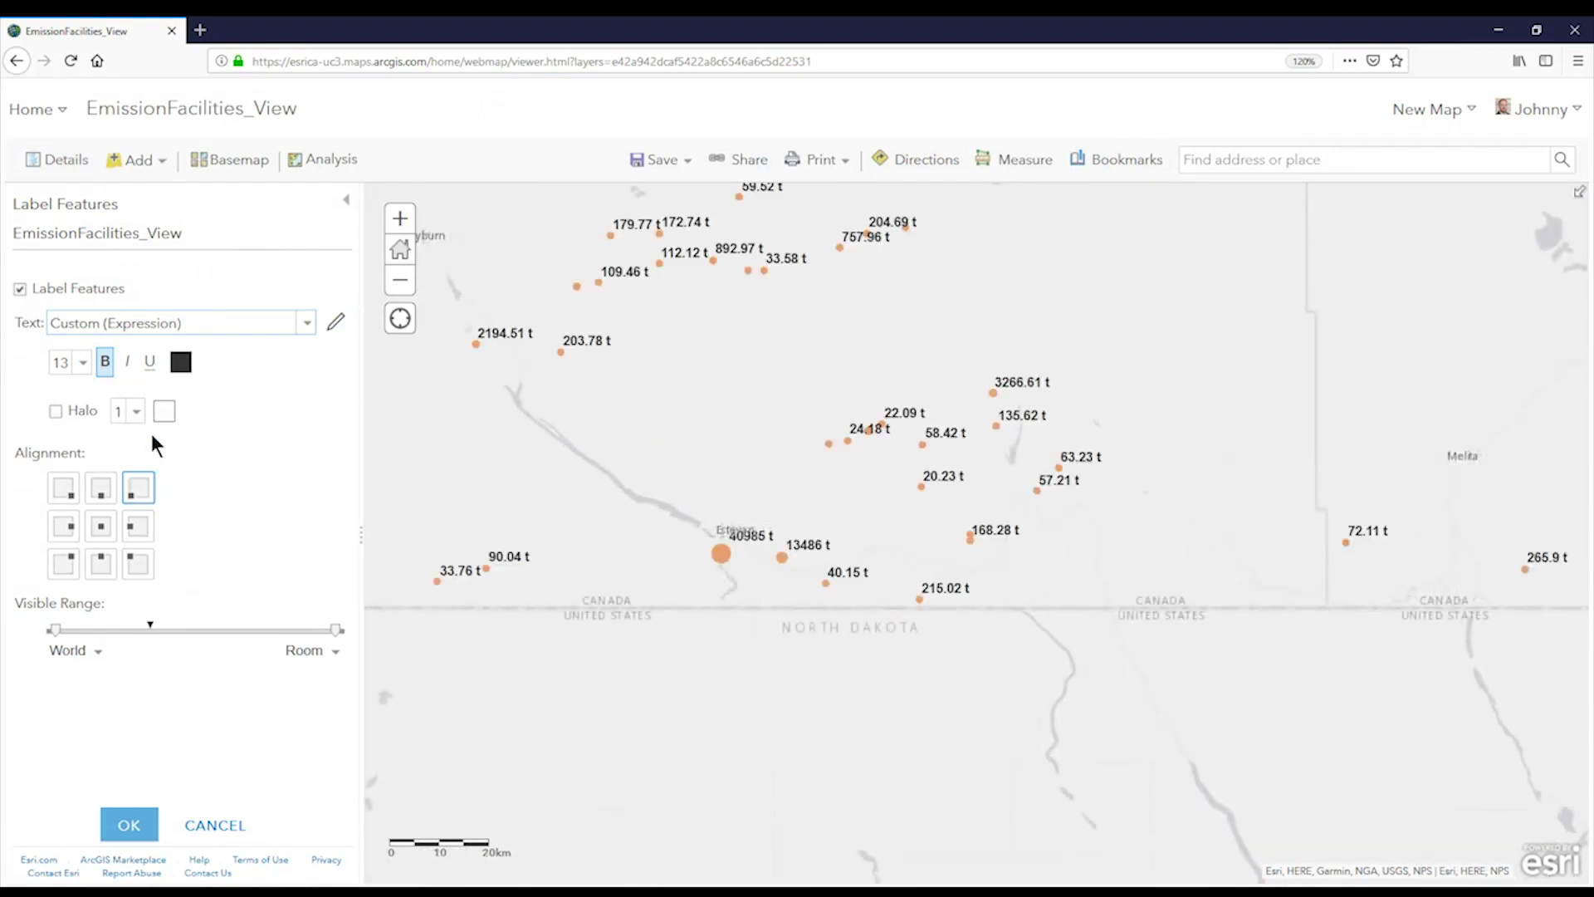
{"action": "left_click", "coordinate": [181, 360]}
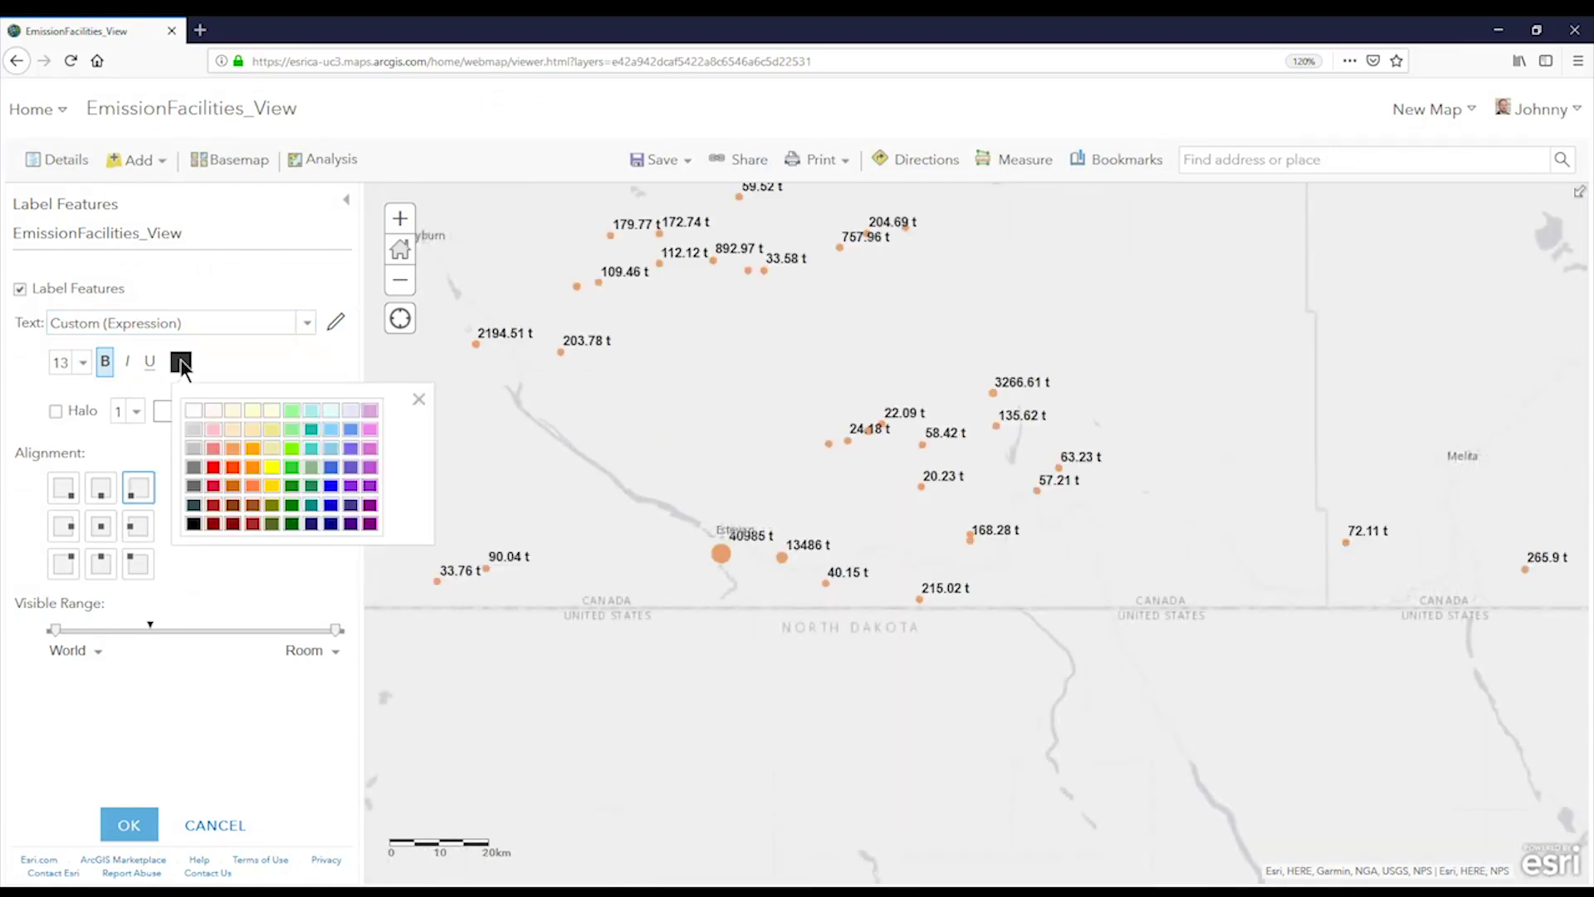
{"action": "left_click", "coordinate": [254, 502]}
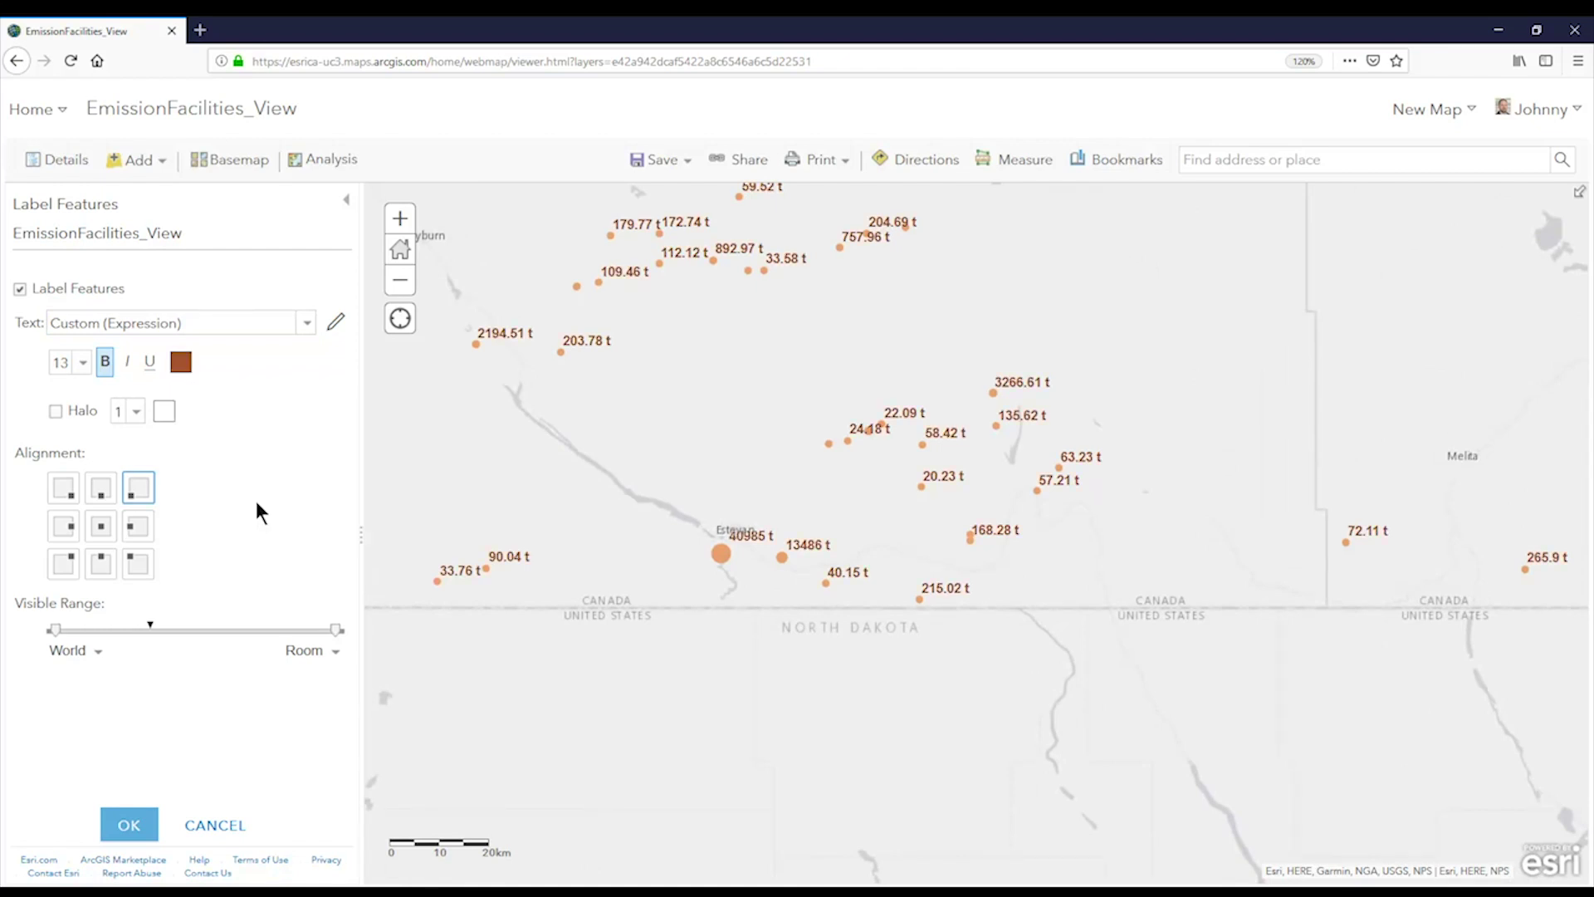
{"action": "left_click_drag", "start_coordinate": [55, 629], "coordinate": [137, 648]}
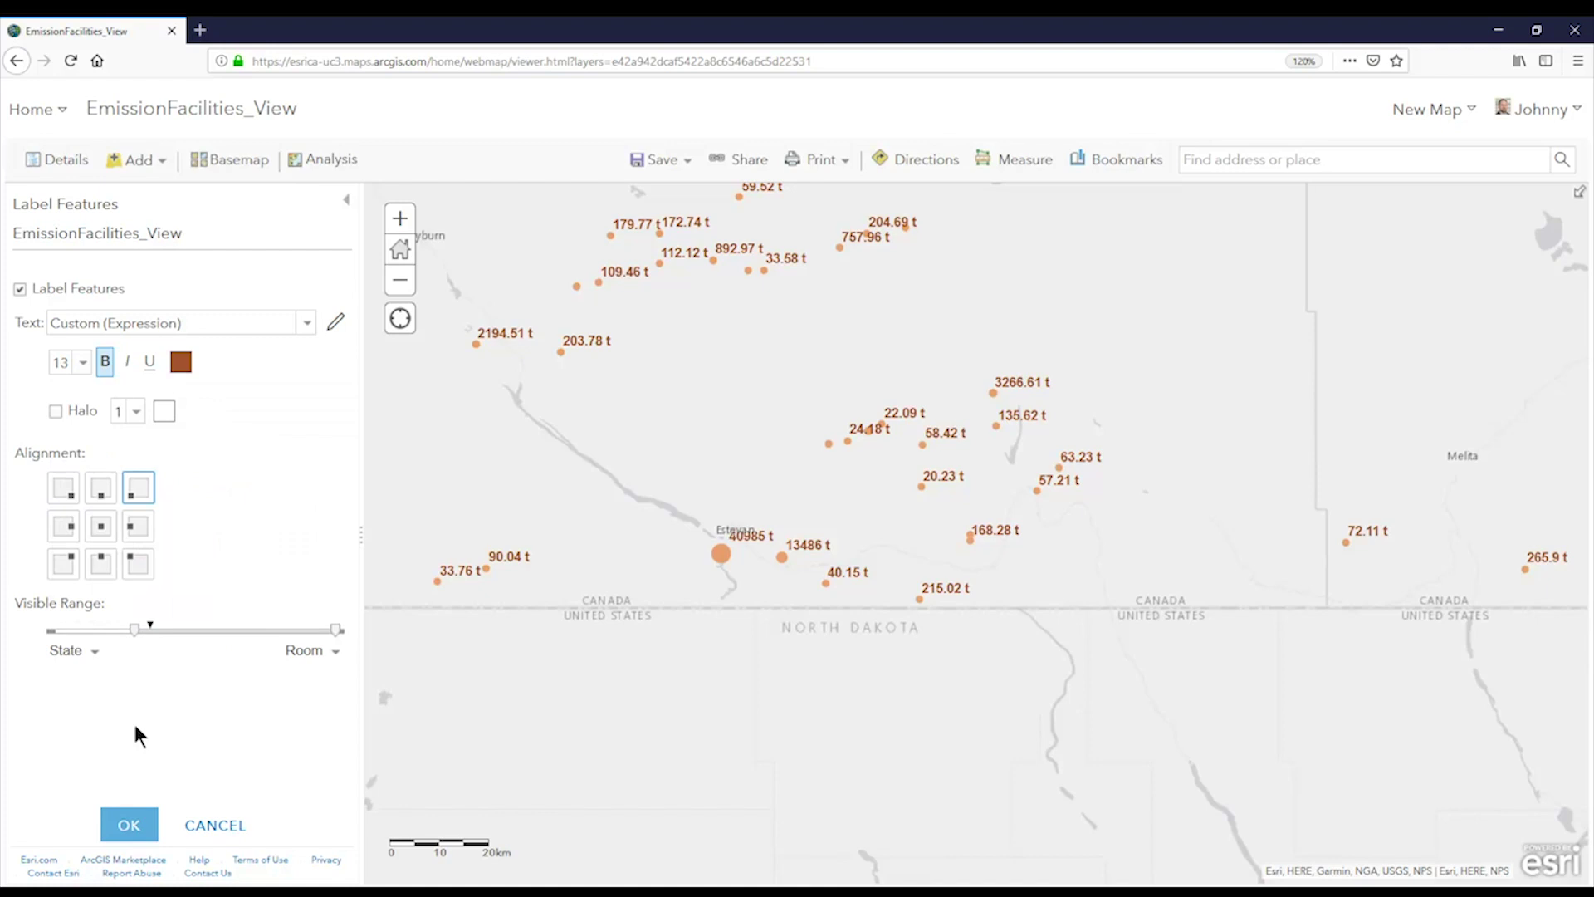
{"action": "left_click", "coordinate": [148, 825]}
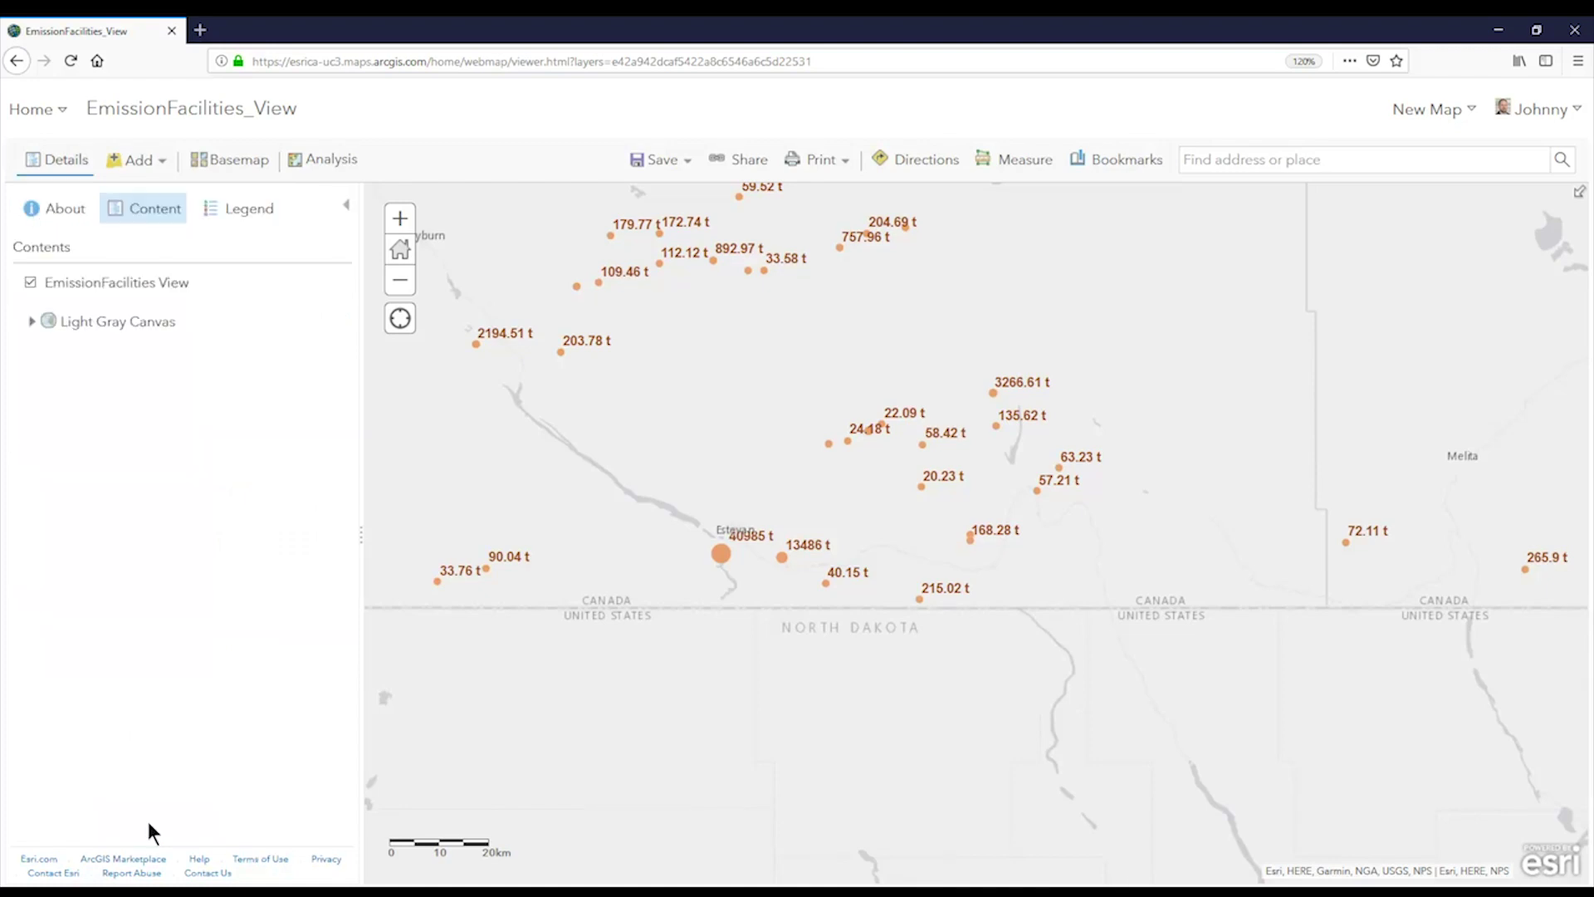
{"action": "scroll", "coordinate": [611, 613], "scroll_direction": "up", "scroll_amount": 1}
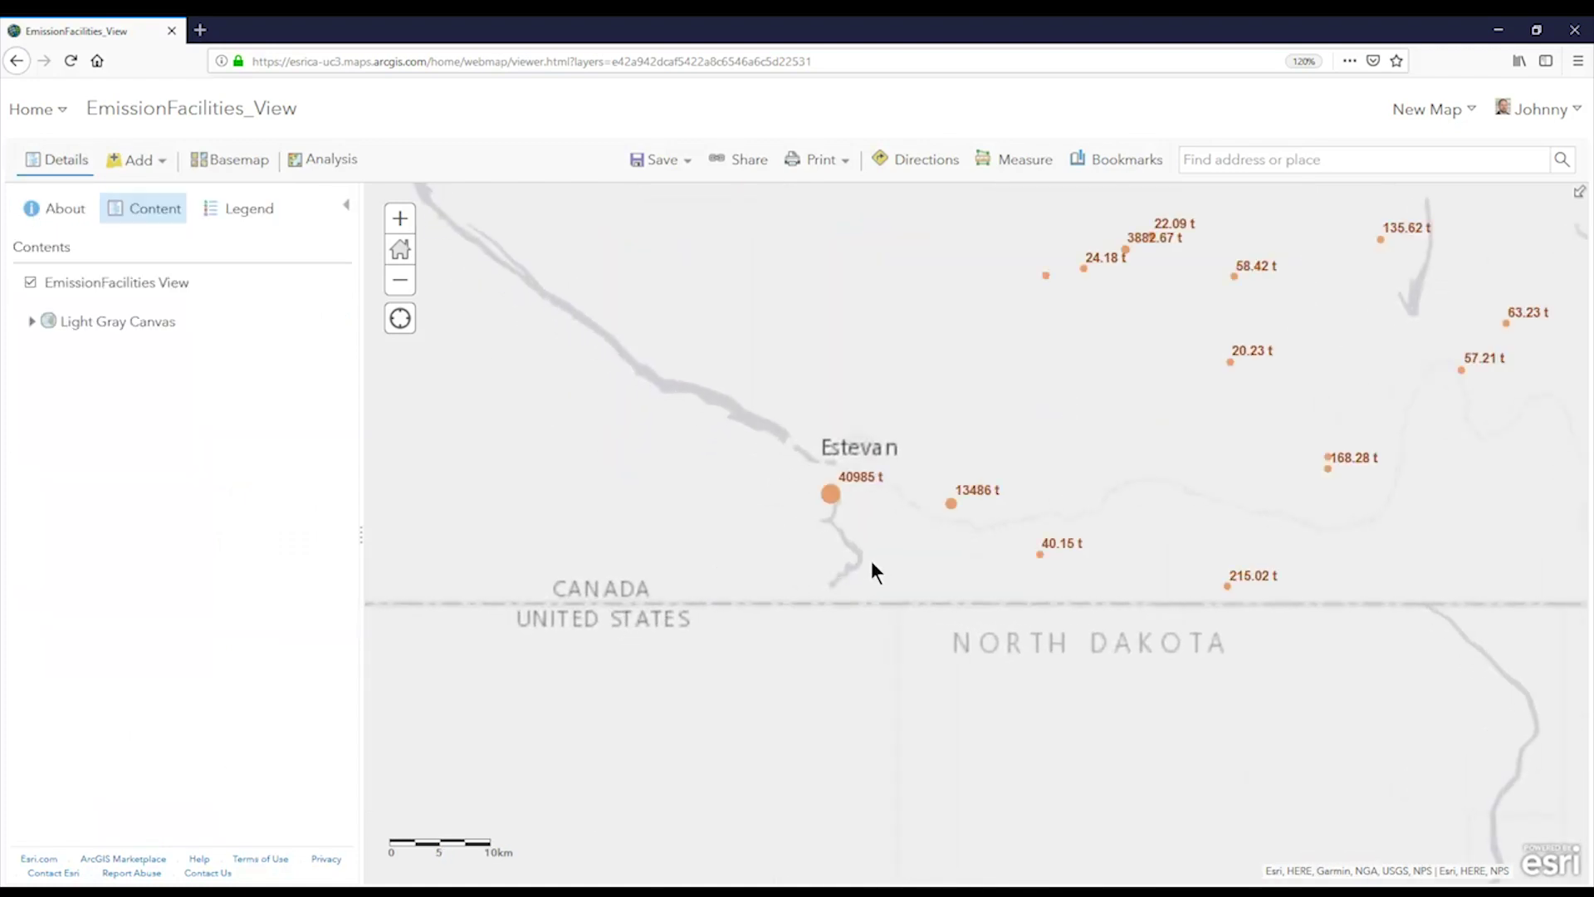
{"action": "left_click_drag", "start_coordinate": [1171, 470], "coordinate": [843, 621]}
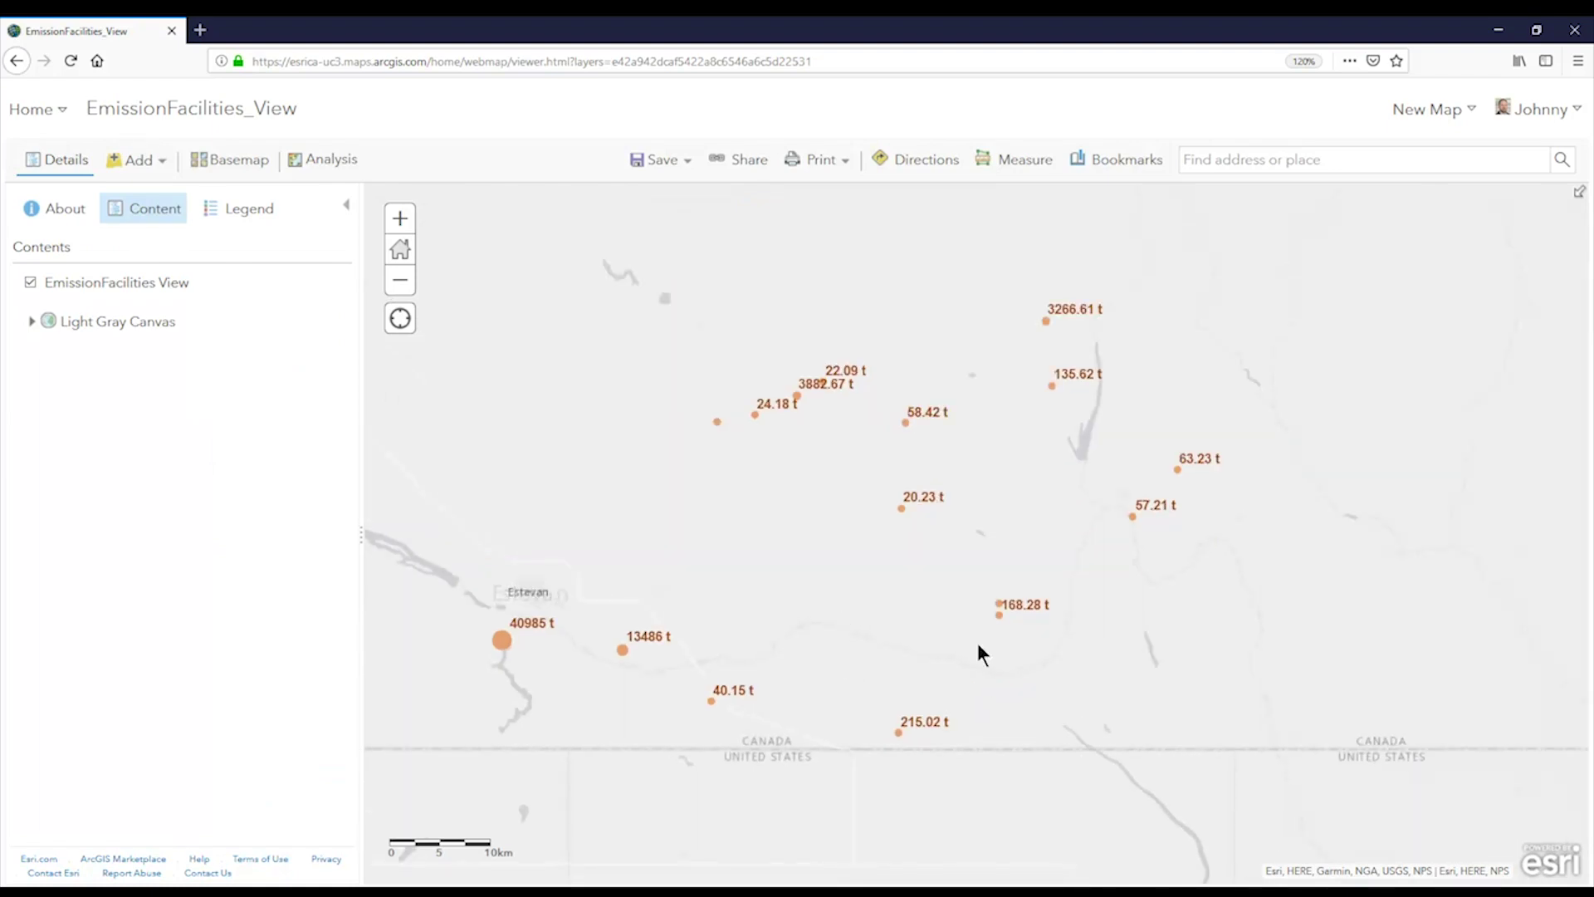
{"action": "scroll", "coordinate": [980, 644], "scroll_direction": "down", "scroll_amount": 1}
{"action": "scroll", "coordinate": [979, 648], "scroll_direction": "down", "scroll_amount": 1}
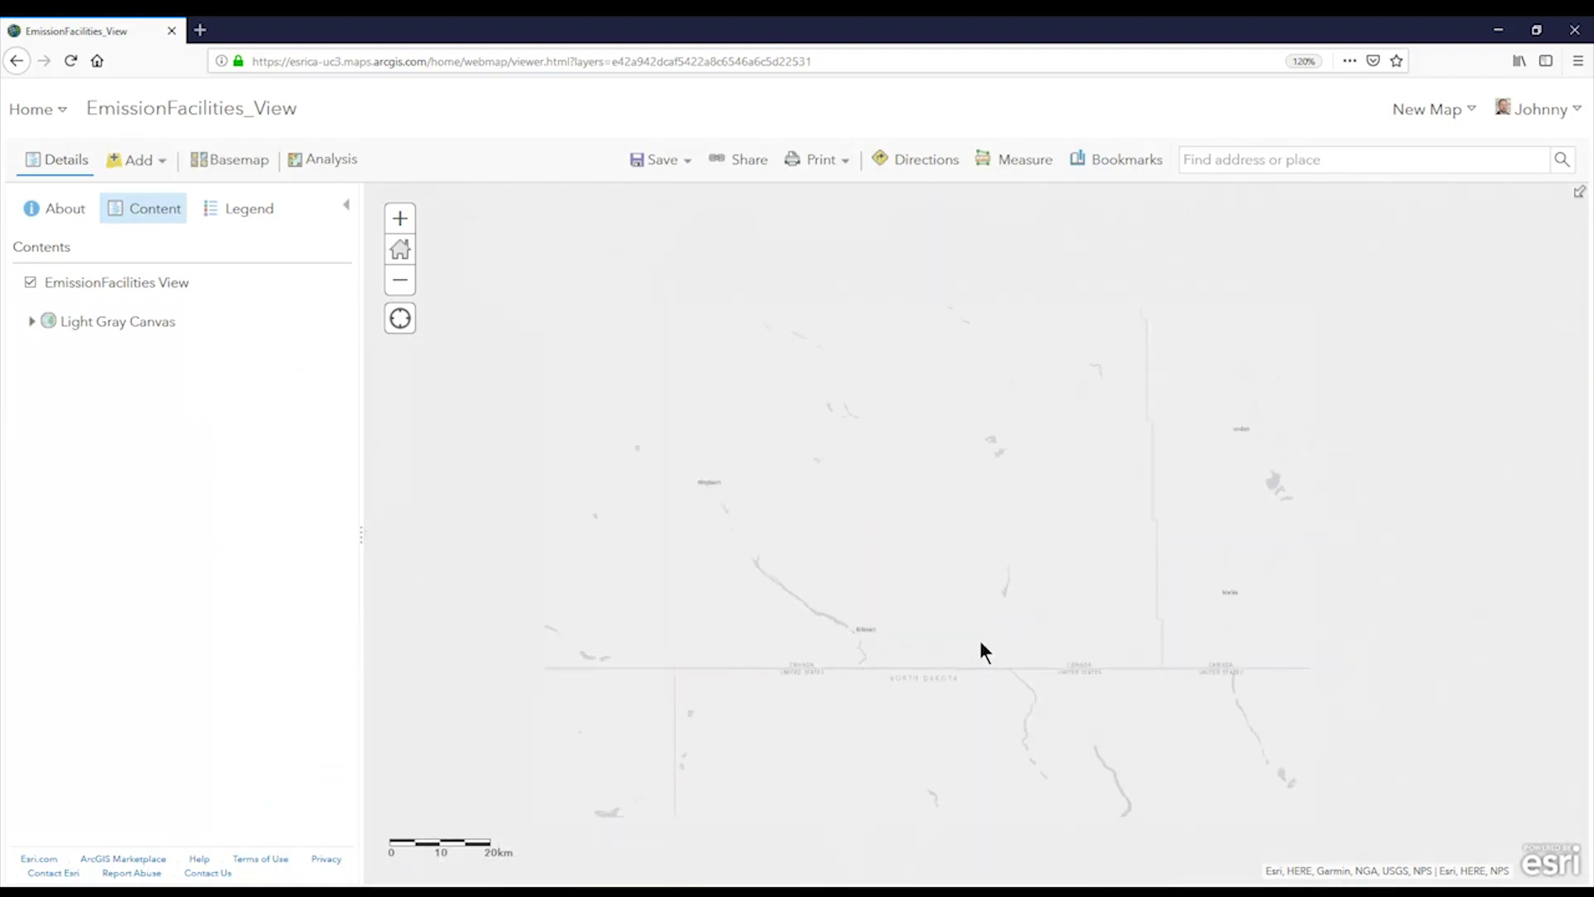
{"action": "scroll", "coordinate": [980, 647], "scroll_direction": "down", "scroll_amount": 1}
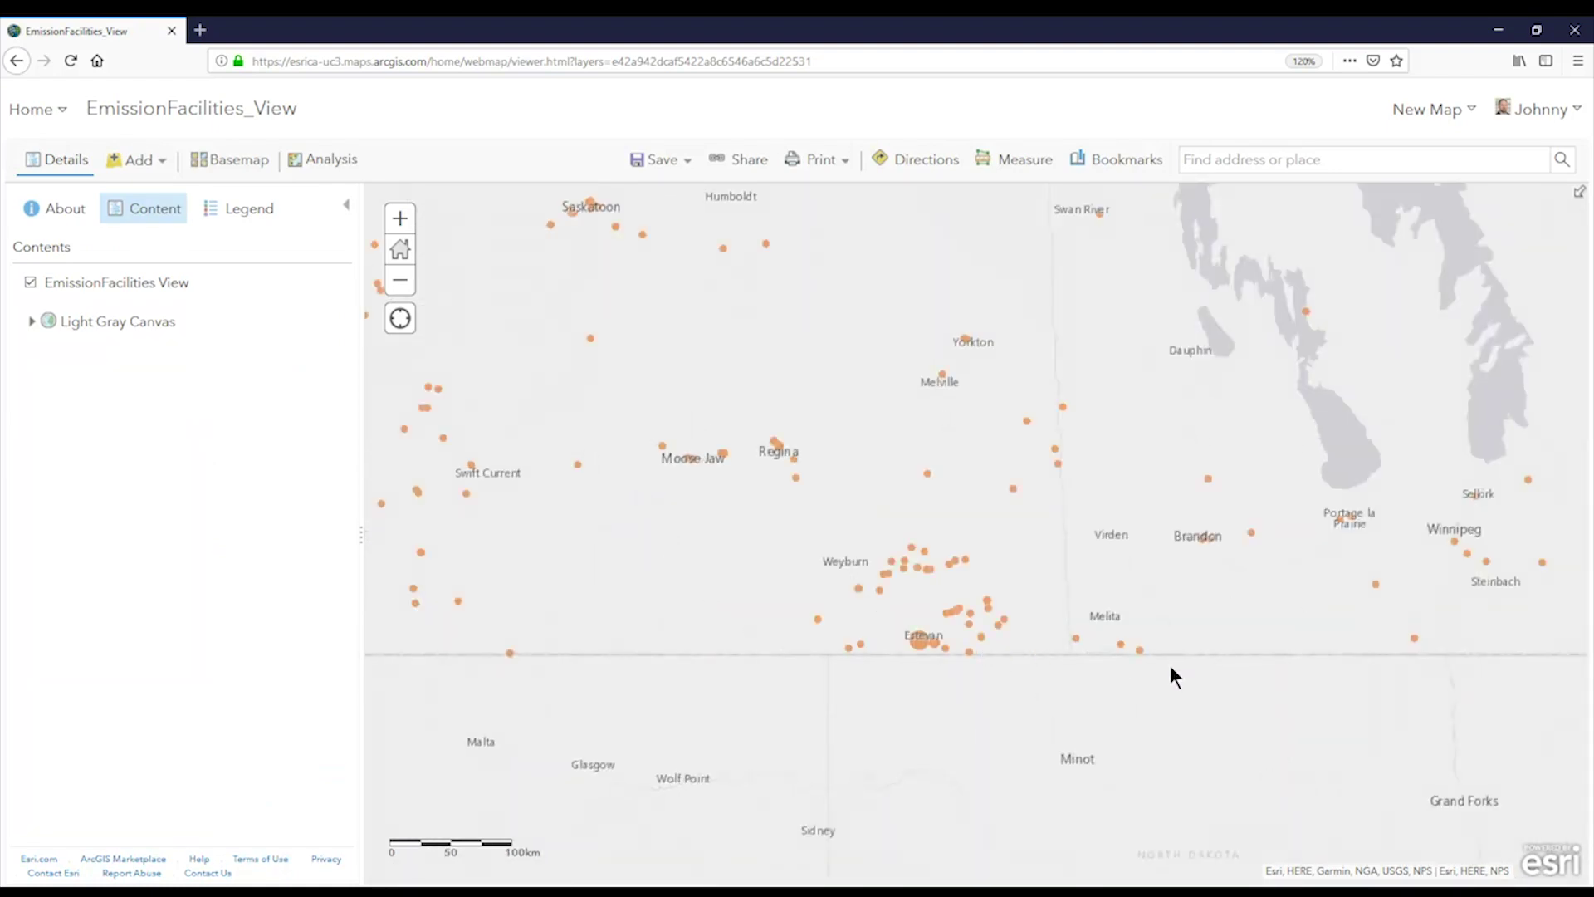
{"action": "key", "text": "Right"}
{"action": "key", "text": "Left"}
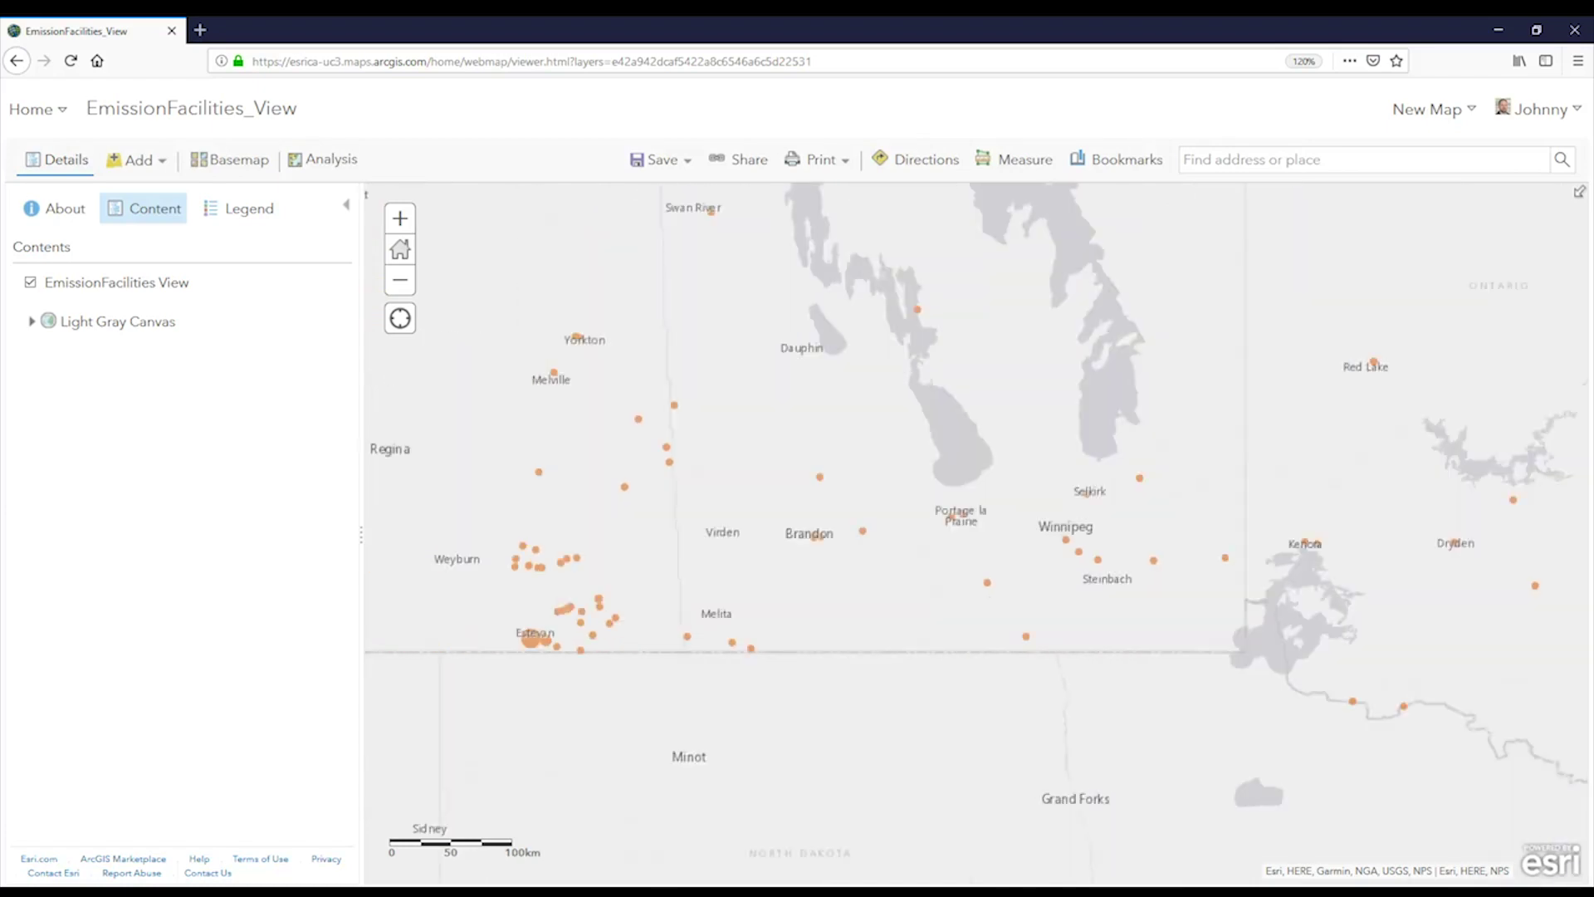
{"action": "scroll", "coordinate": [851, 635], "scroll_direction": "up", "scroll_amount": 1}
{"action": "scroll", "coordinate": [746, 619], "scroll_direction": "up", "scroll_amount": 2}
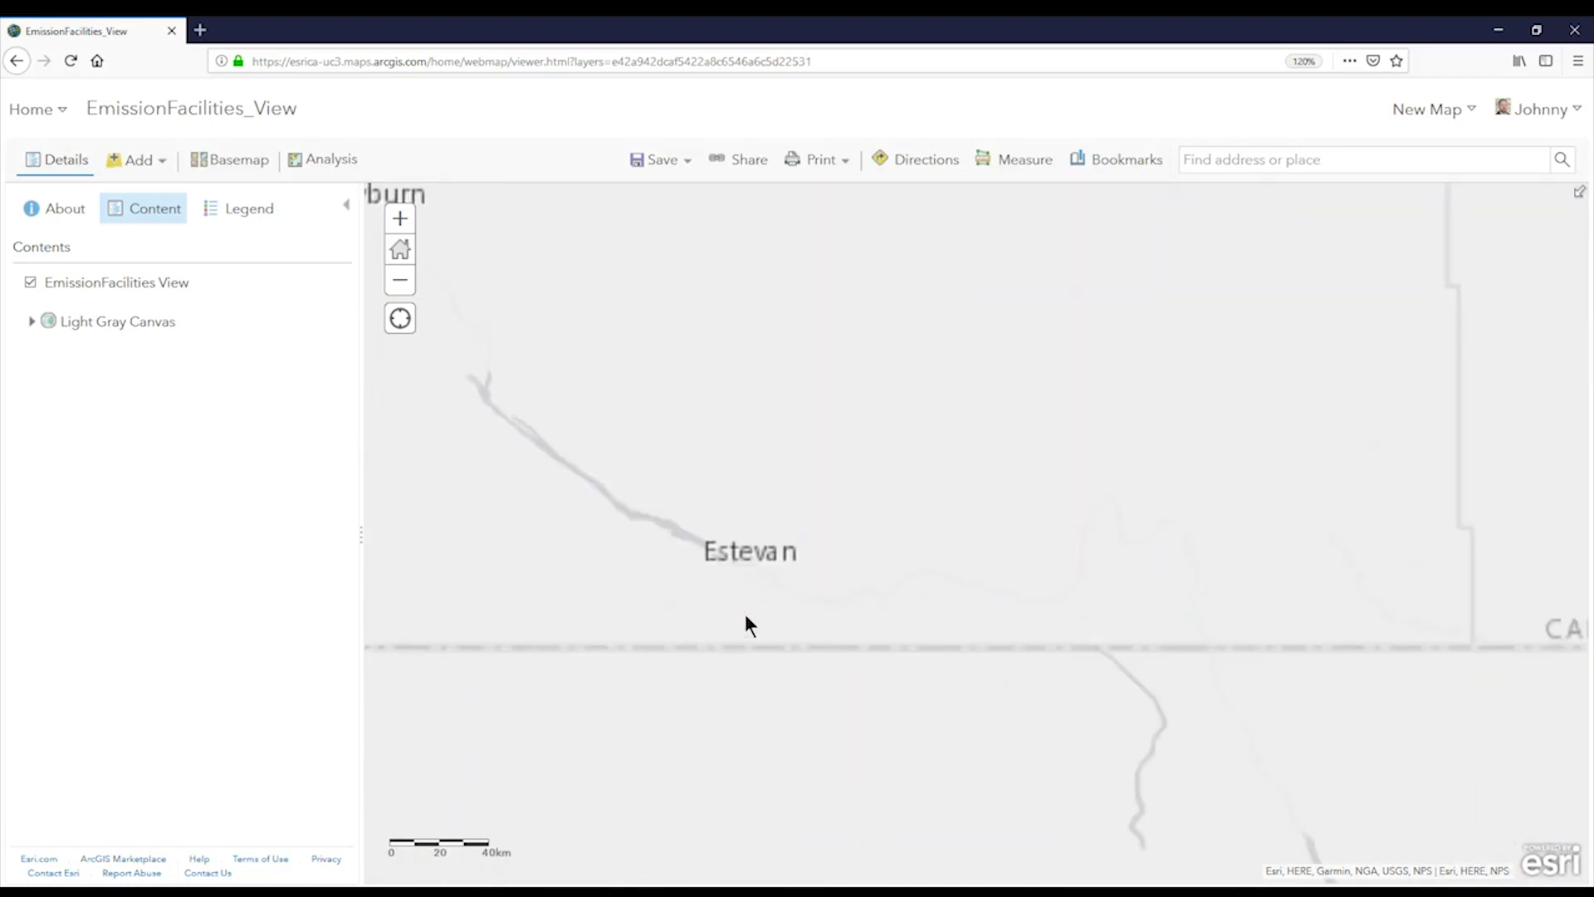